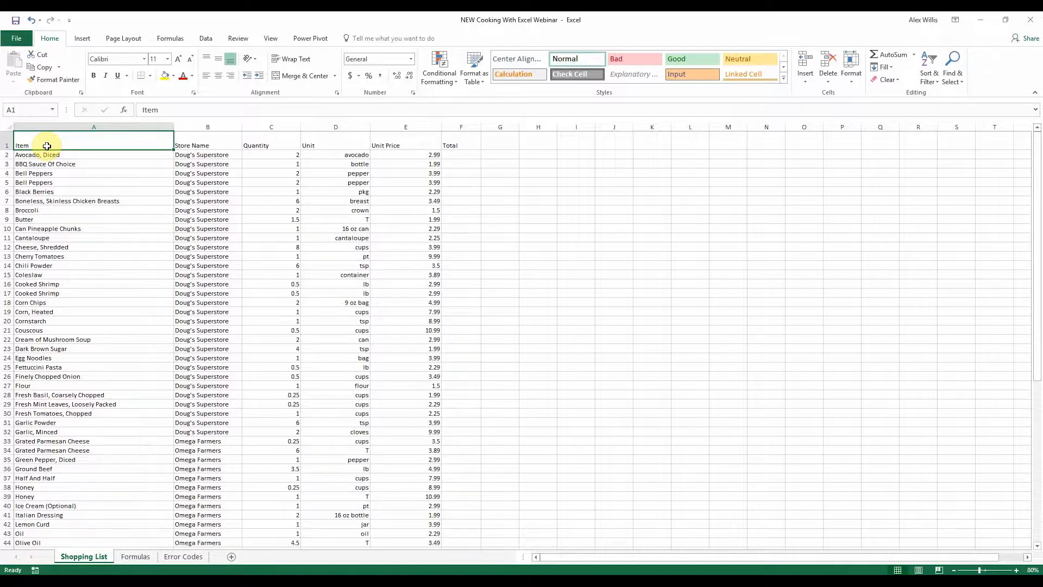
Select various cells, whole columns and whole rows to examine how the shopping list sheet is laid out
{"action": "left_click", "coordinate": [268, 163]}
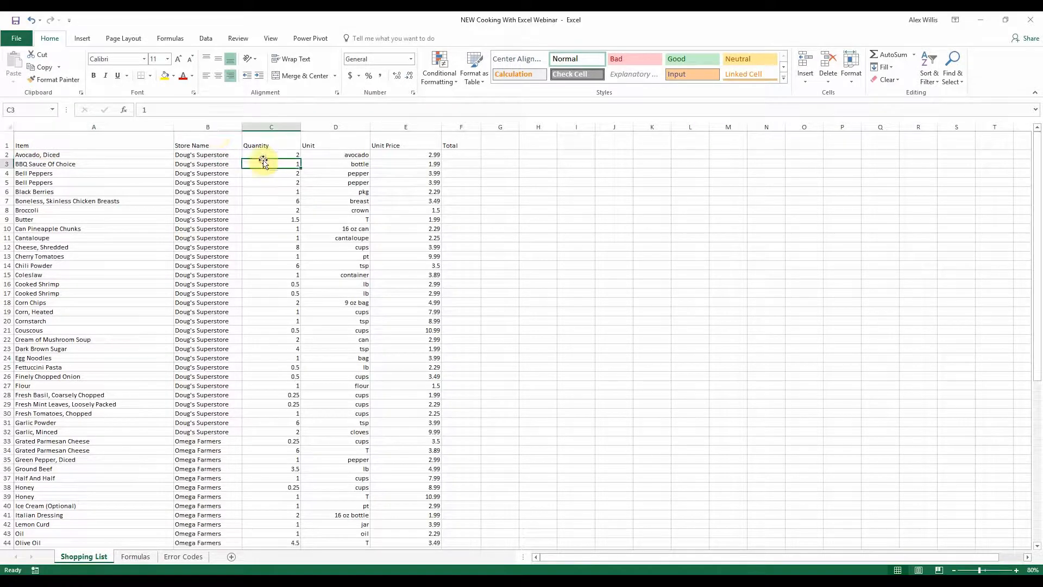
{"action": "left_click", "coordinate": [157, 124]}
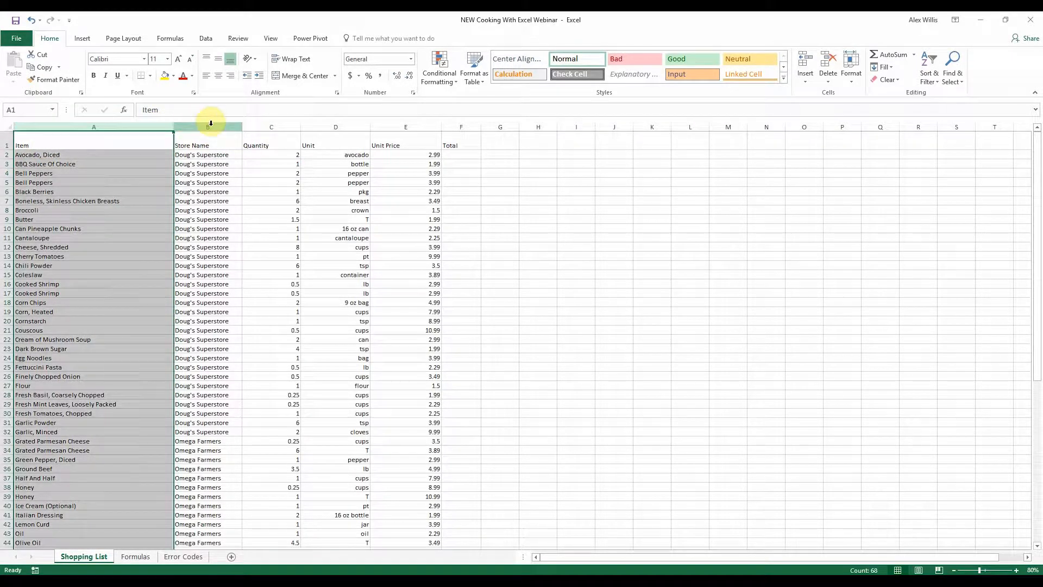
{"action": "left_click", "coordinate": [209, 124]}
{"action": "left_click", "coordinate": [273, 127]}
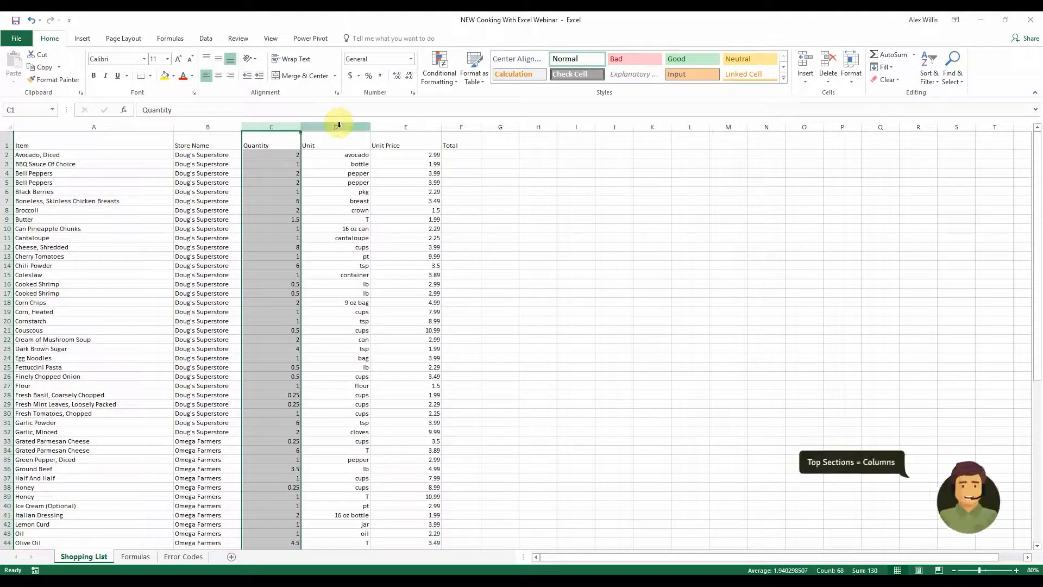
{"action": "left_click", "coordinate": [336, 126]}
{"action": "left_click", "coordinate": [64, 192]}
{"action": "left_click", "coordinate": [5, 155]}
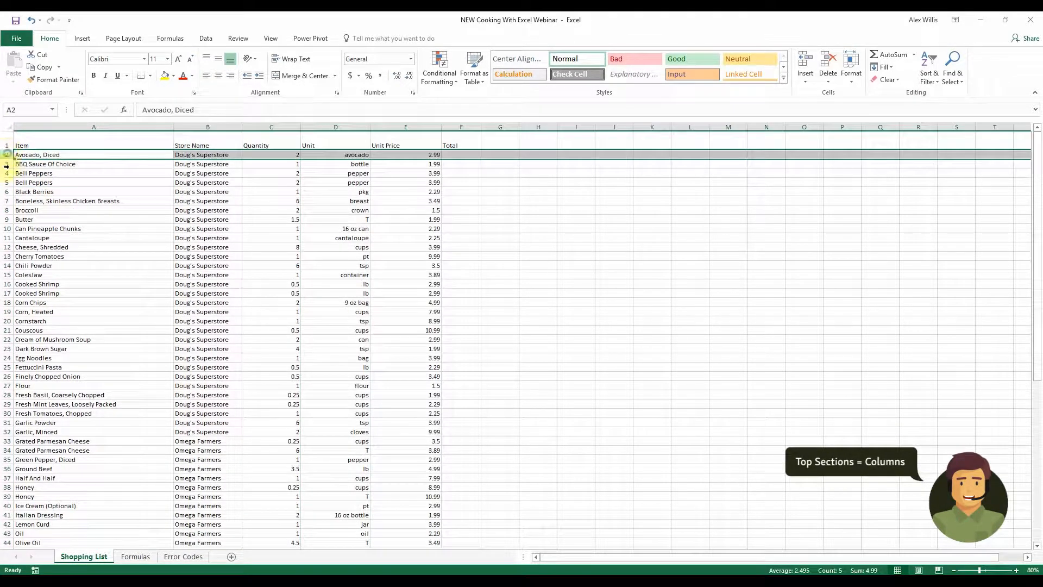
{"action": "left_click", "coordinate": [5, 163]}
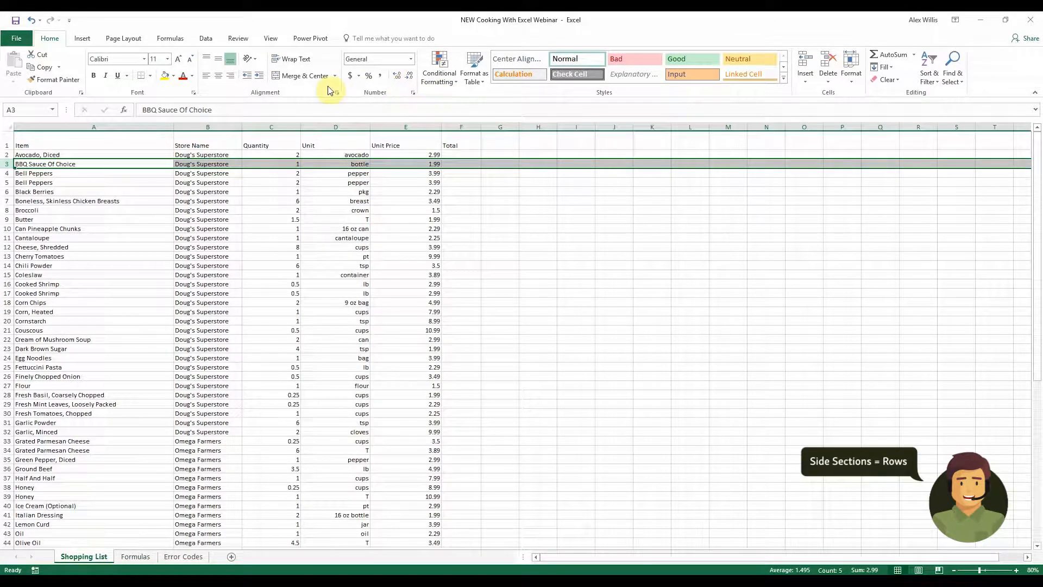
{"action": "left_click", "coordinate": [565, 253]}
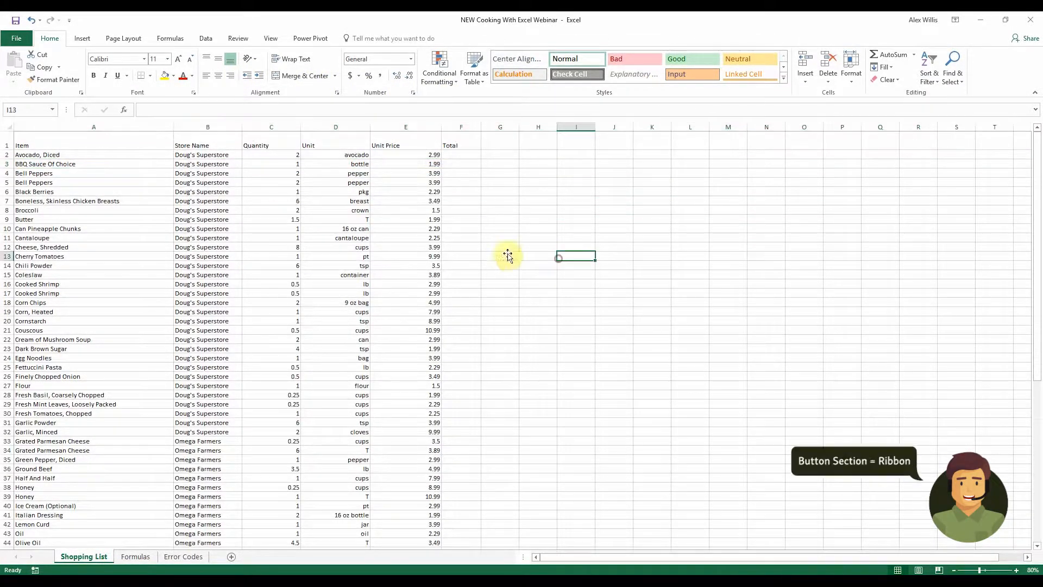
{"action": "left_click", "coordinate": [314, 239]}
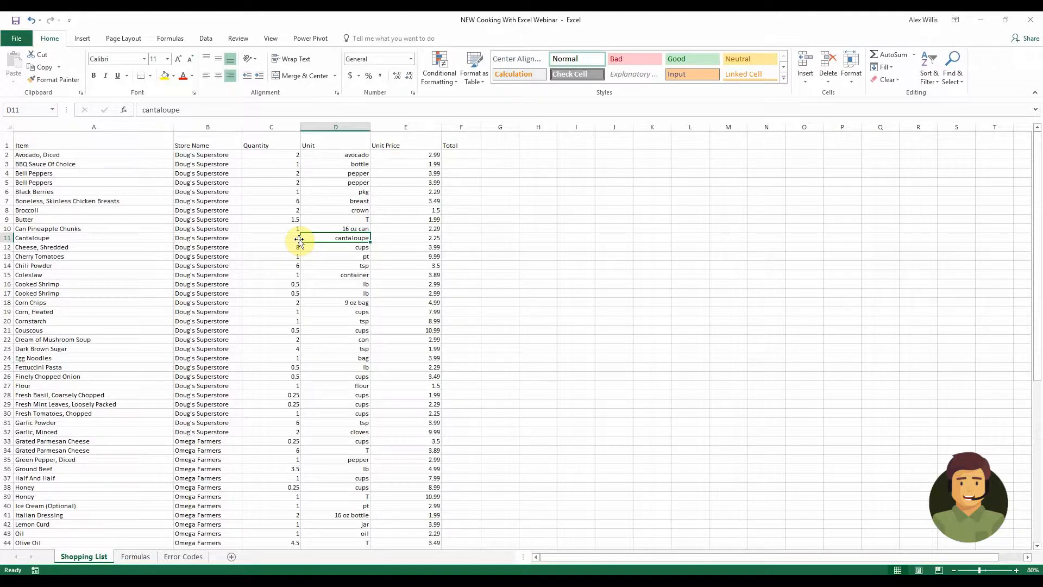
{"action": "left_click", "coordinate": [134, 142]}
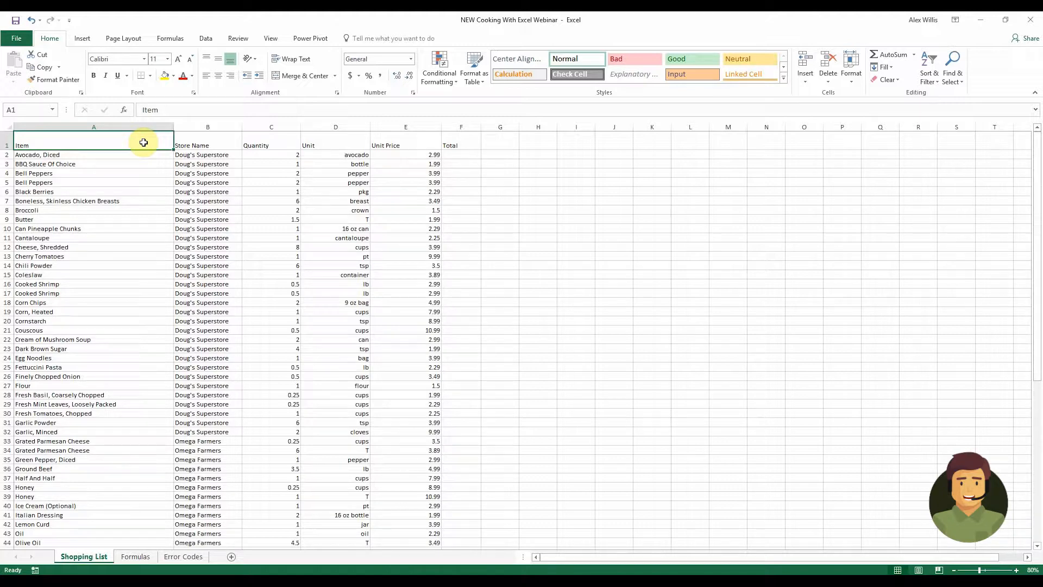
Set the font size of the header row from Item to Total to 22
{"action": "left_click_drag", "start_coordinate": [145, 140], "coordinate": [454, 149]}
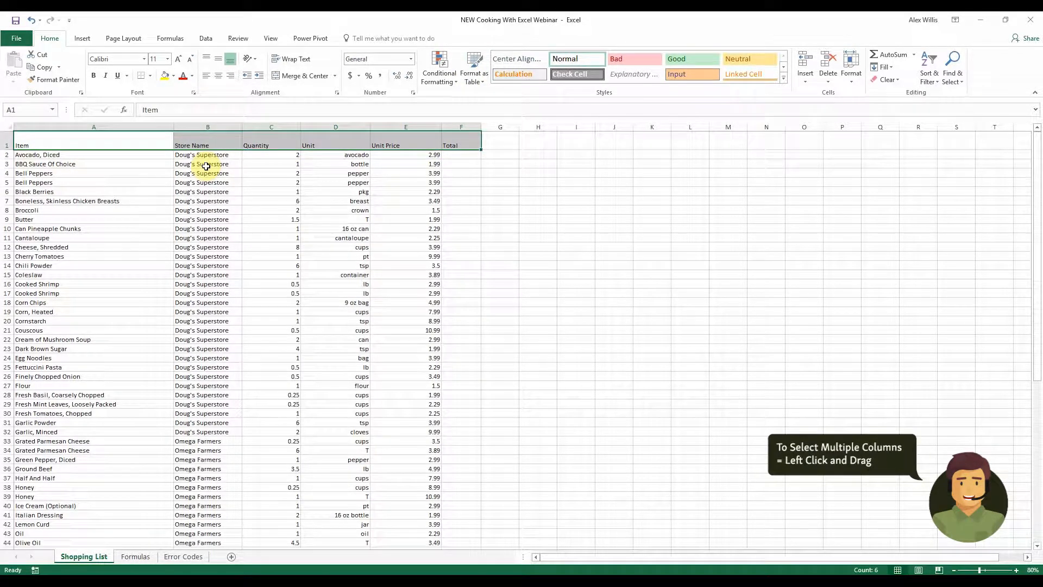
{"action": "left_click", "coordinate": [167, 59]}
{"action": "left_click", "coordinate": [153, 166]}
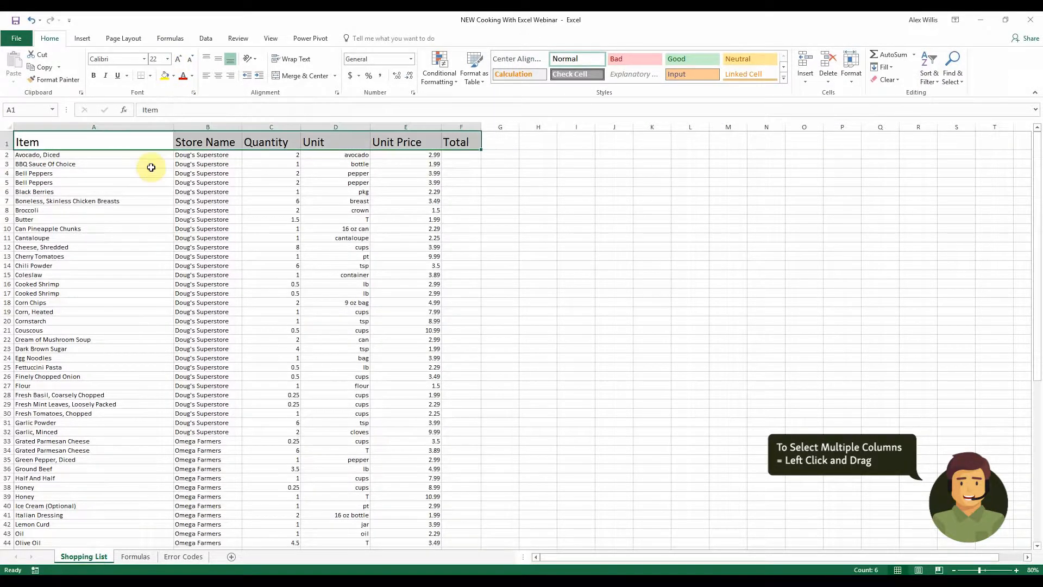
Give the header row a green fill and white font color
{"action": "left_click", "coordinate": [173, 77]}
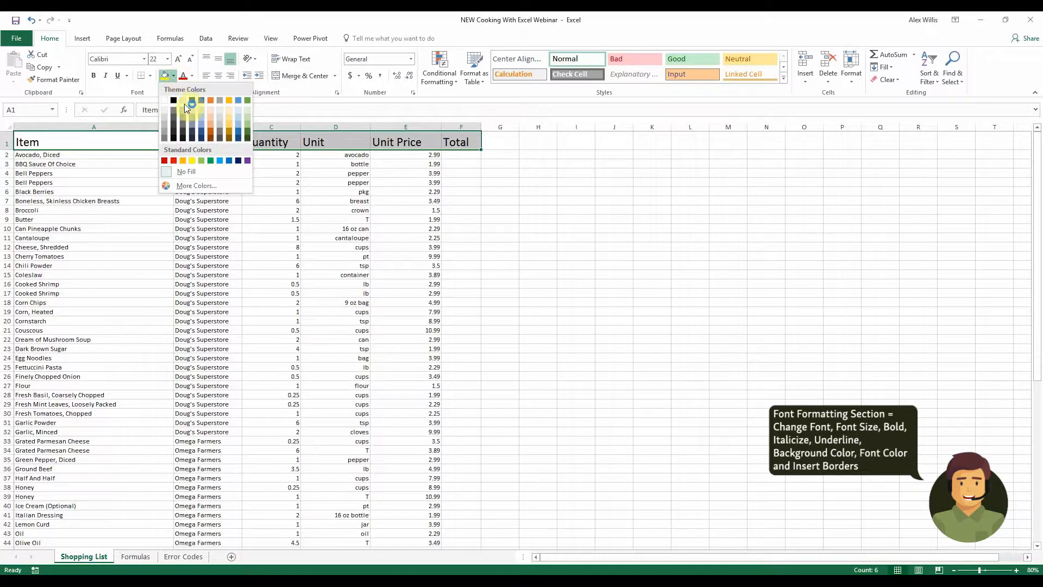
{"action": "left_click", "coordinate": [247, 130]}
{"action": "left_click", "coordinate": [193, 78]}
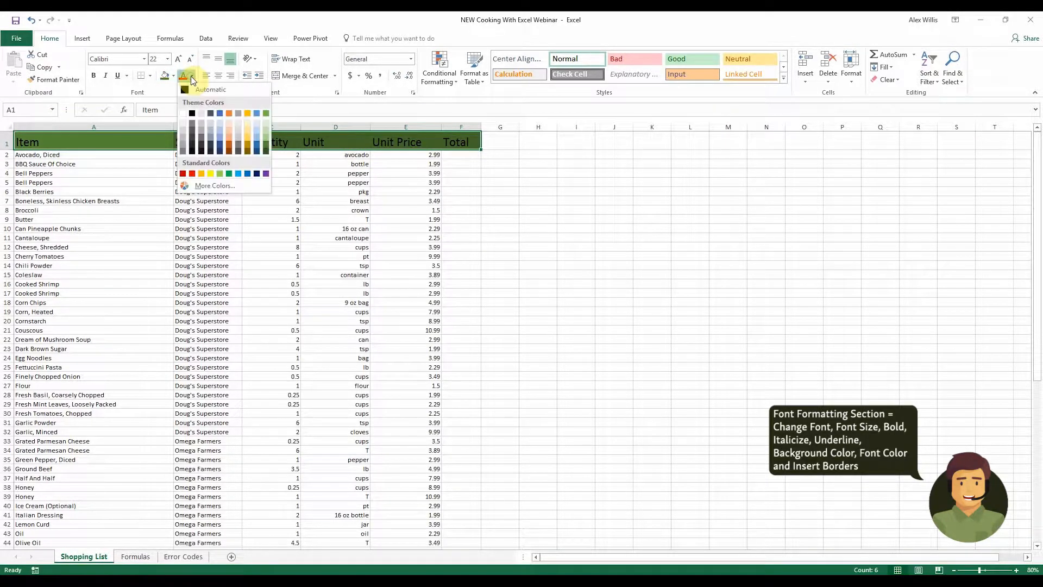
{"action": "left_click", "coordinate": [187, 110]}
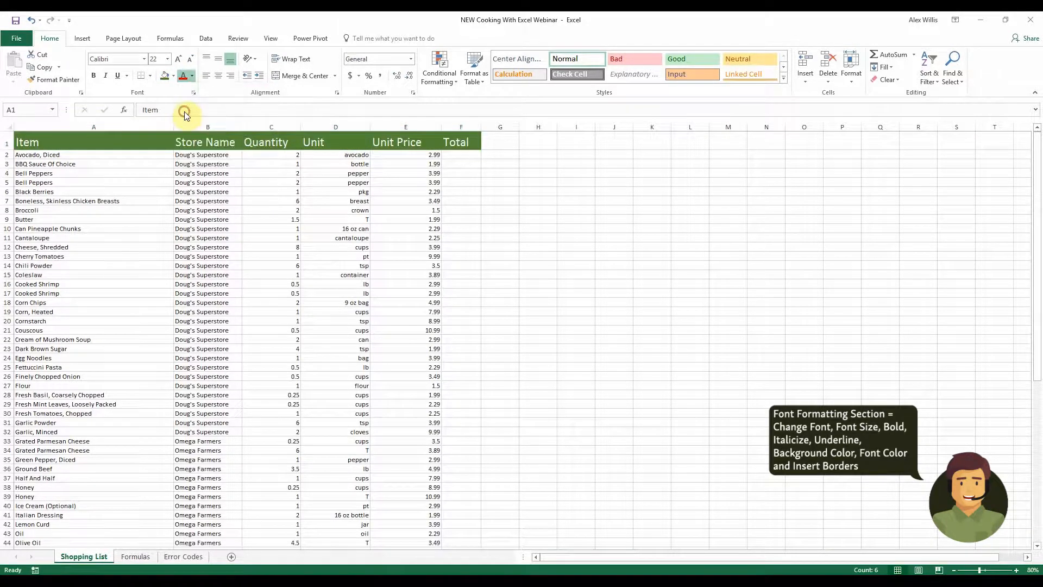
{"action": "left_click", "coordinate": [506, 235]}
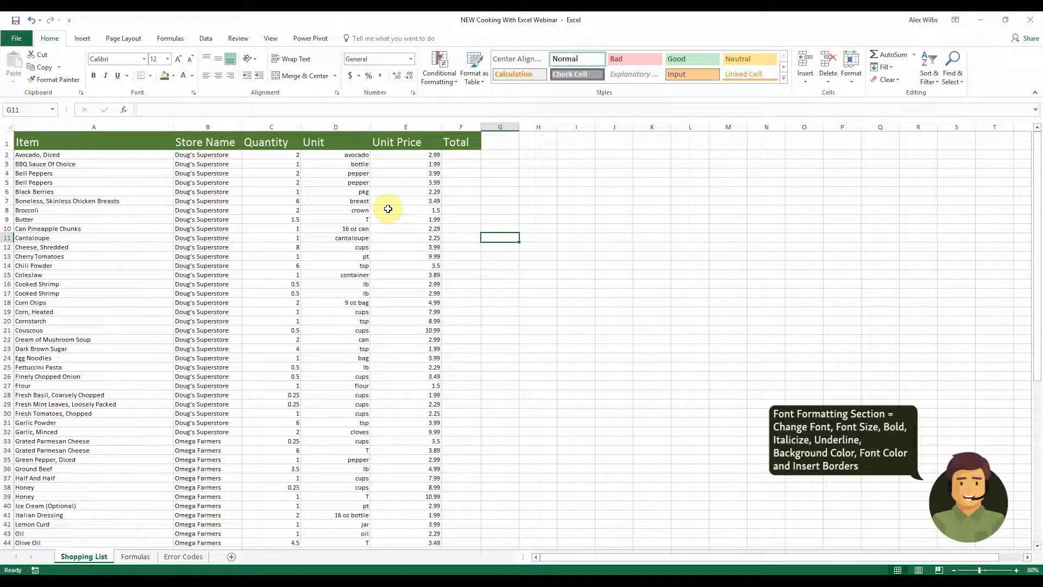
Right-align the Quantity, Unit, Unit Price and Total headers
{"action": "left_click_drag", "start_coordinate": [272, 142], "coordinate": [456, 143]}
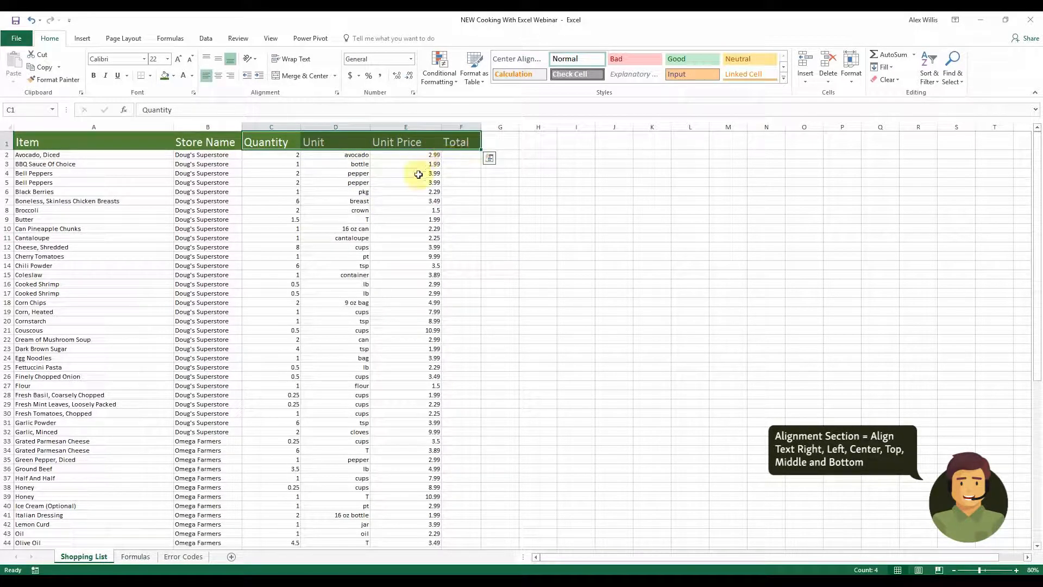
{"action": "left_click", "coordinate": [230, 78]}
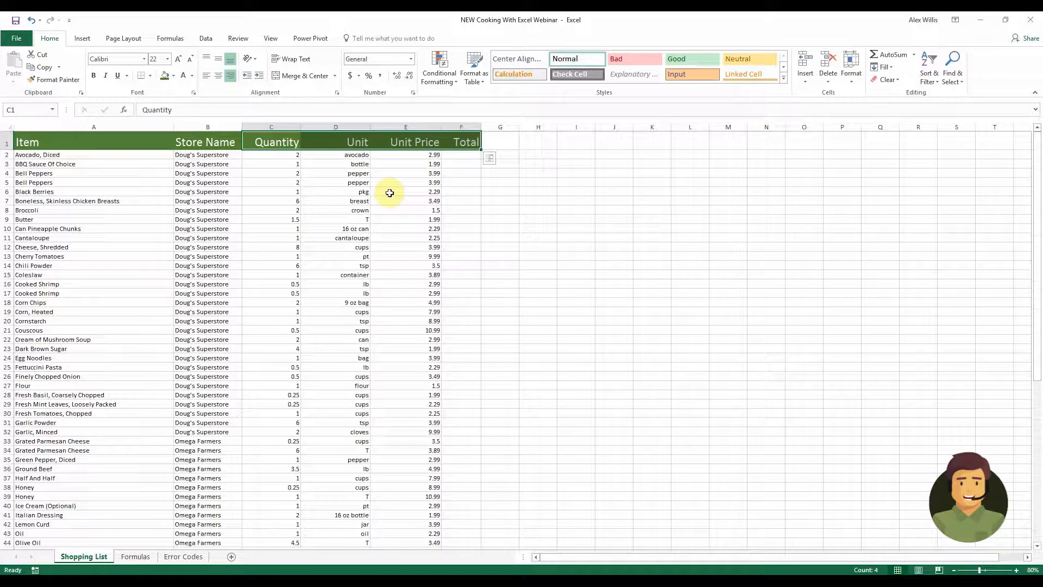
{"action": "left_click", "coordinate": [499, 265]}
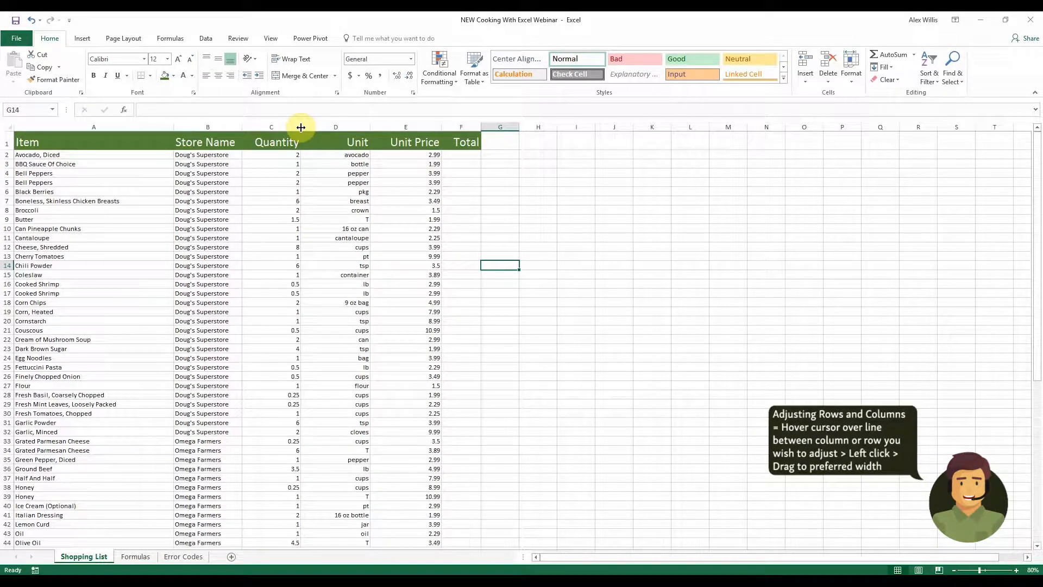
Narrow the Quantity column slightly
{"action": "mouse_move", "coordinate": [301, 127]}
{"action": "left_mouse_down"}
{"action": "mouse_move", "coordinate": [284, 127]}
{"action": "mouse_move", "coordinate": [298, 127]}
{"action": "left_mouse_up"}
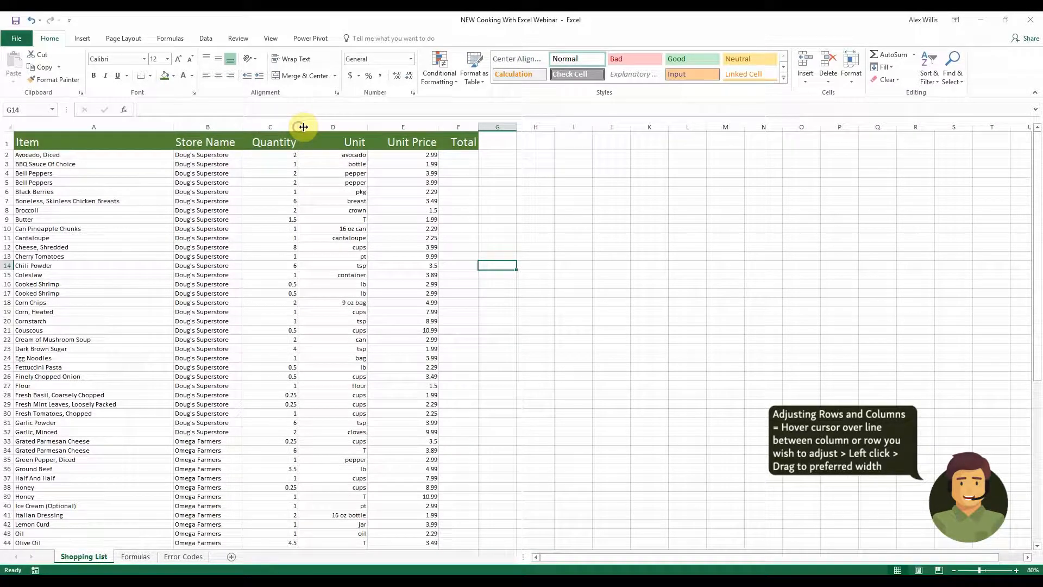
{"action": "left_click", "coordinate": [334, 191]}
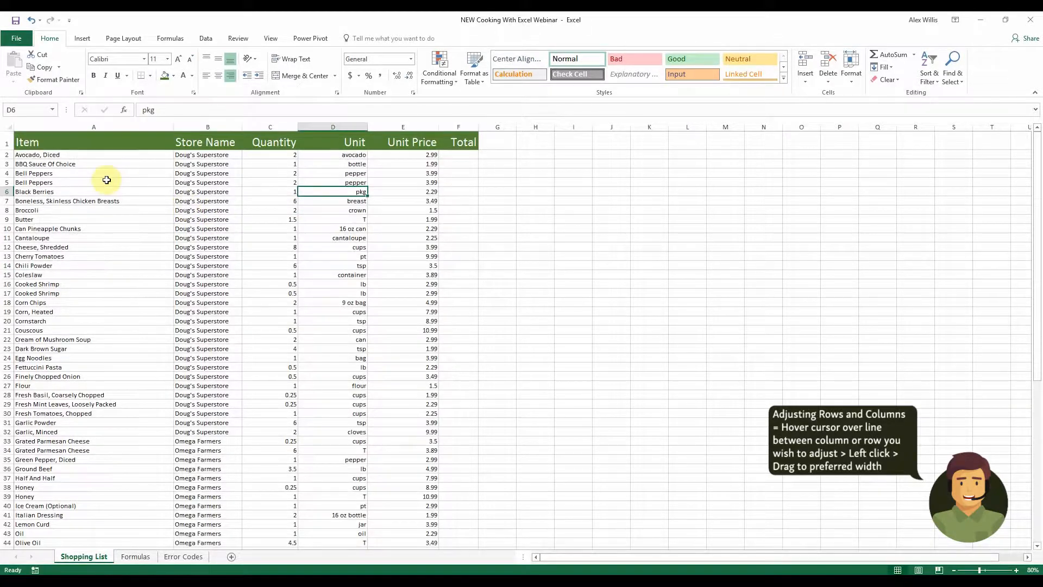
Select the entire sheet, widen the columns, and autofit all column widths to their contents
{"action": "left_click", "coordinate": [7, 126]}
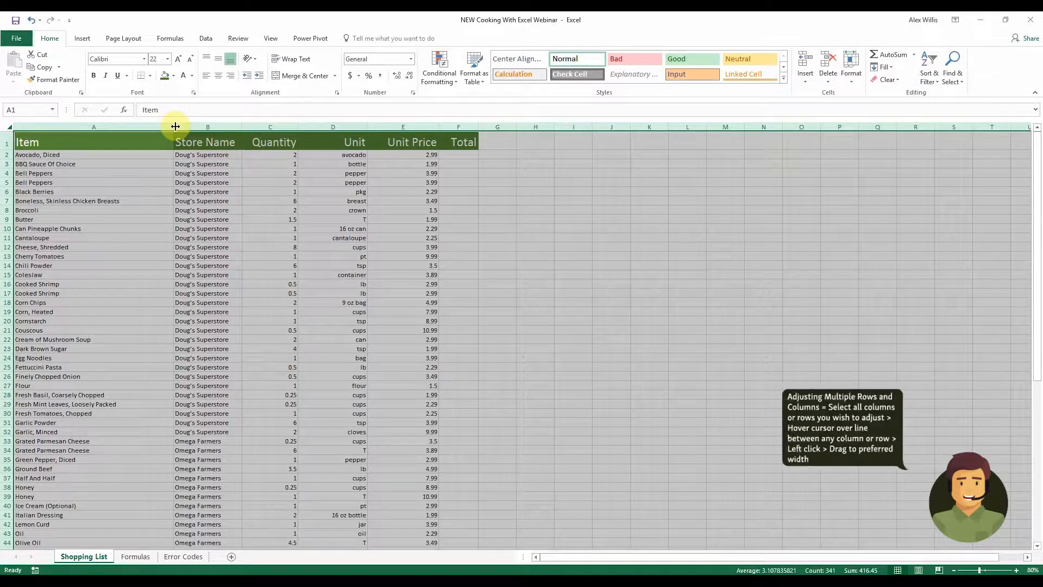
{"action": "mouse_move", "coordinate": [173, 127]}
{"action": "left_mouse_down"}
{"action": "mouse_move", "coordinate": [202, 126]}
{"action": "mouse_move", "coordinate": [186, 127]}
{"action": "left_mouse_up"}
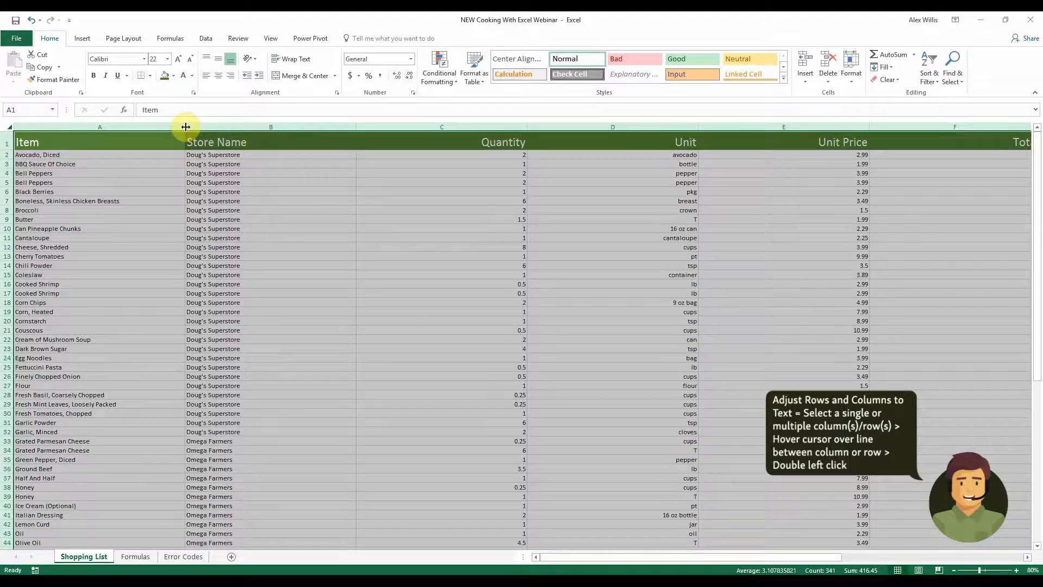
{"action": "double_click", "coordinate": [186, 127]}
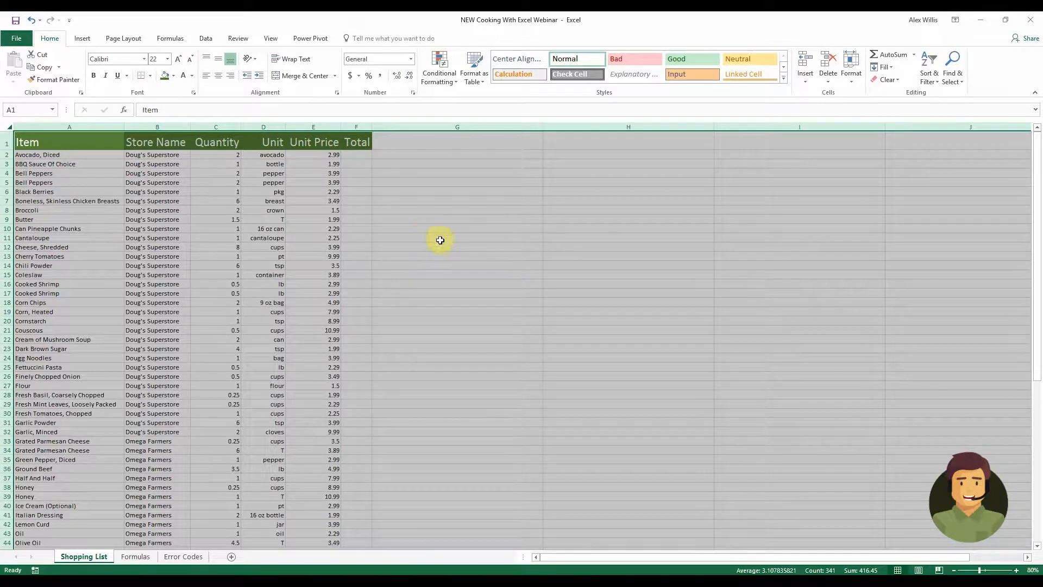
{"action": "left_click", "coordinate": [475, 254]}
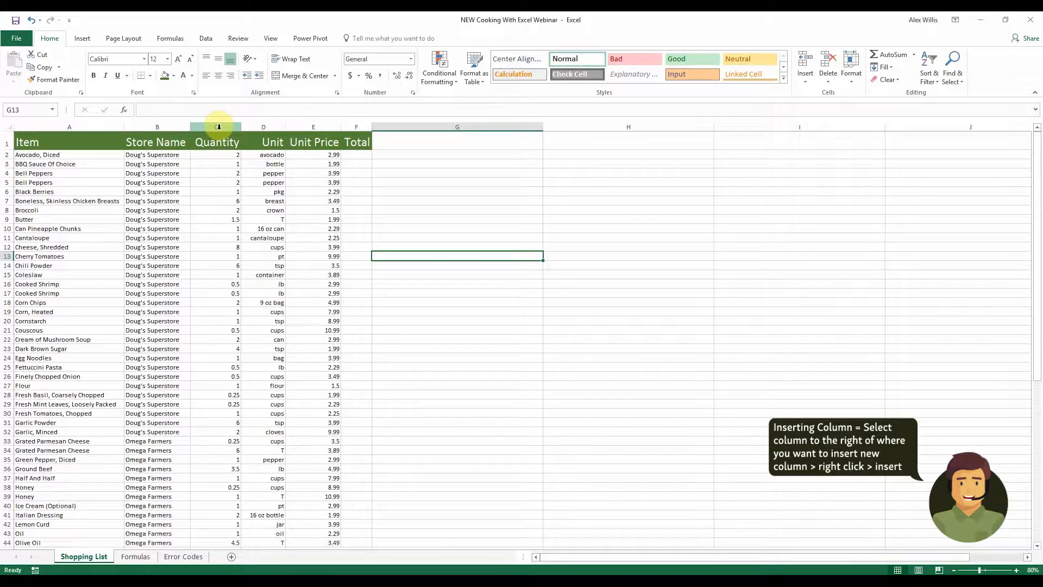
Insert a new column before Quantity and title it Date Purchased
{"action": "right_click", "coordinate": [219, 129]}
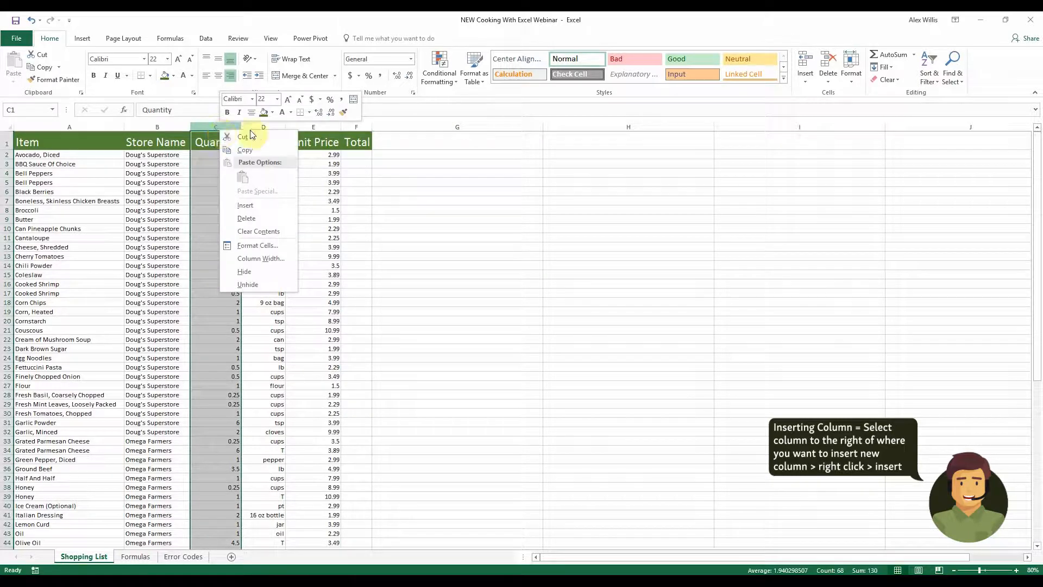
{"action": "left_click", "coordinate": [246, 205]}
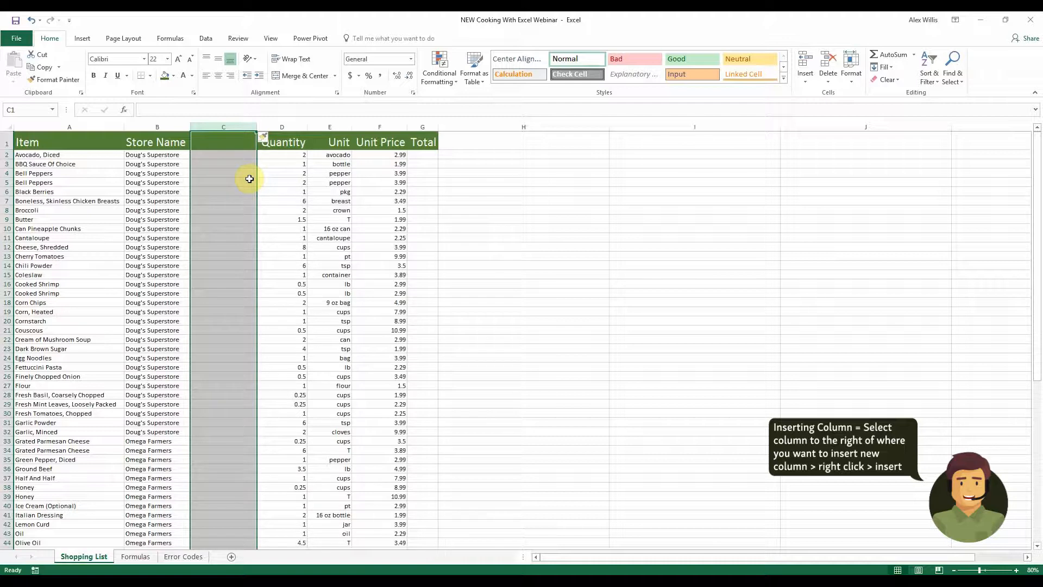
{"action": "left_click", "coordinate": [235, 141]}
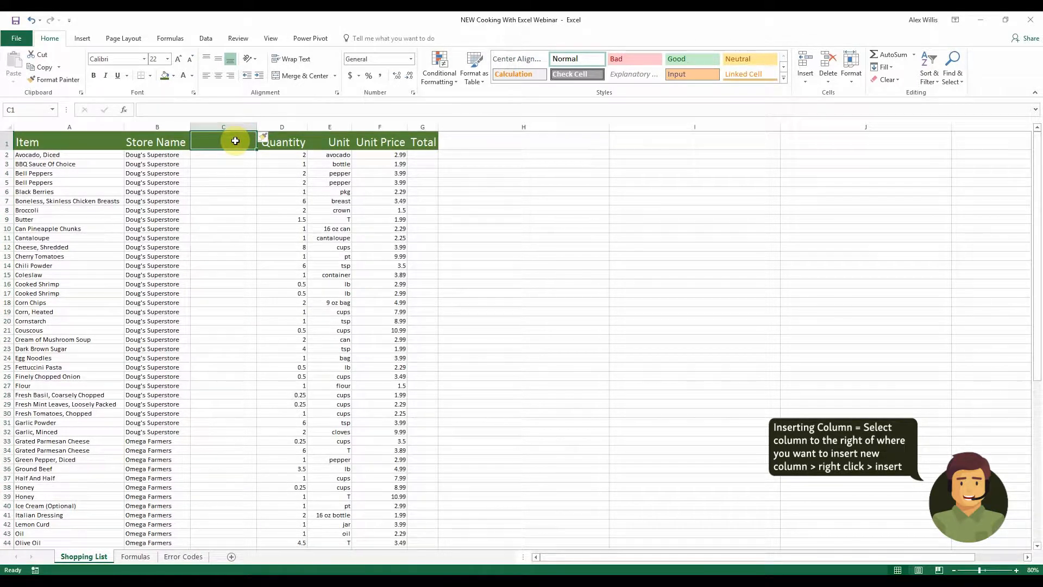
{"action": "type", "text": "Da"}
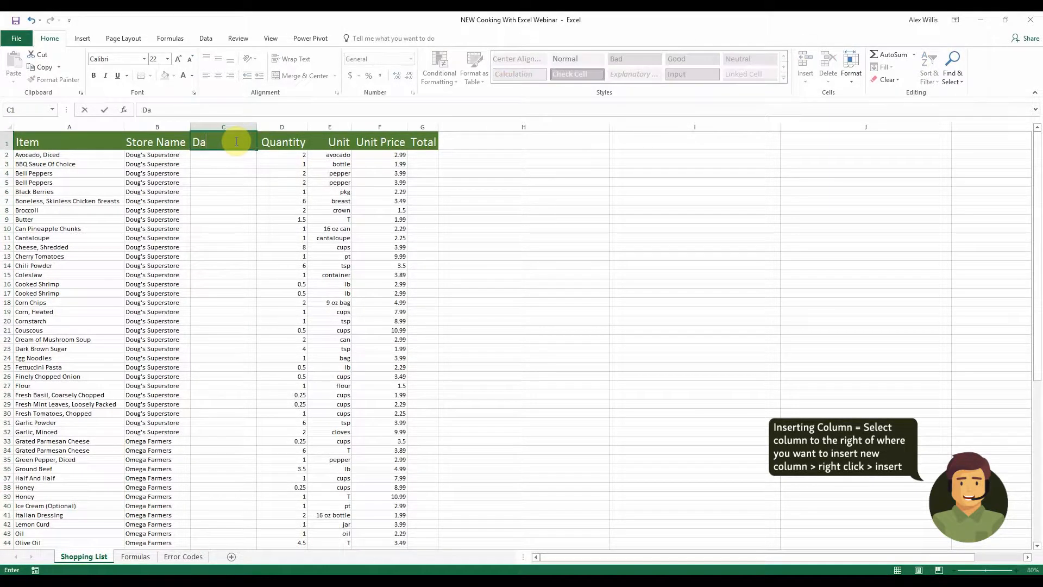
{"action": "type", "text": "te Purchased"}
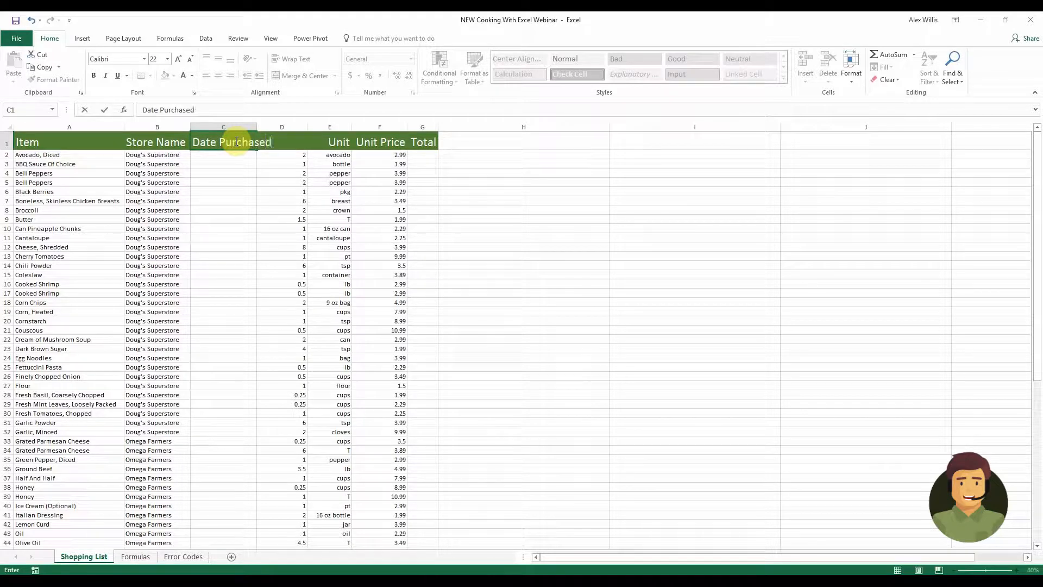
{"action": "key", "text": "Return"}
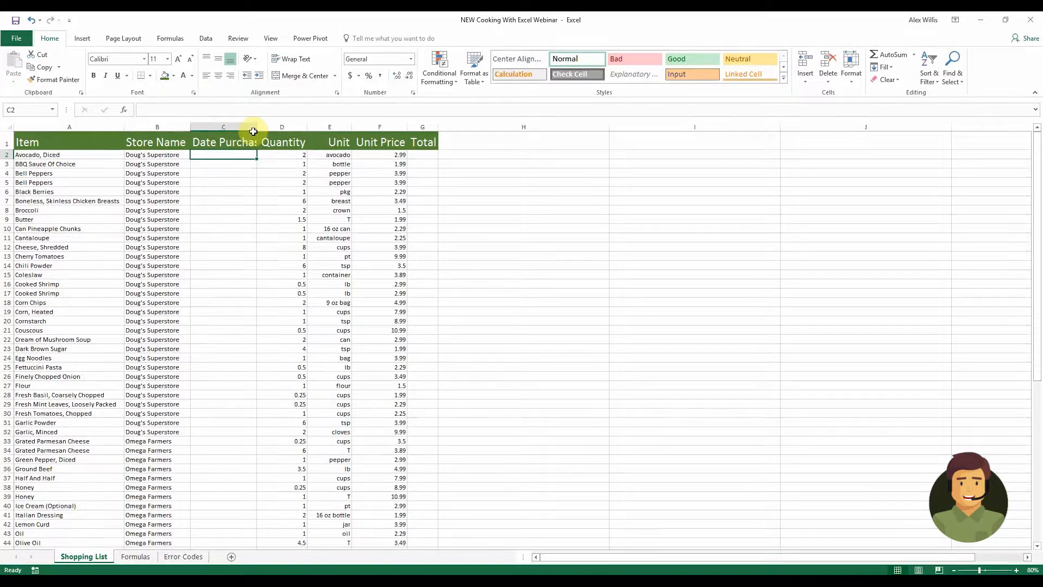
Autofit the Date Purchased column and enter the date 6/21/17 in its first data row
{"action": "double_click", "coordinate": [256, 126]}
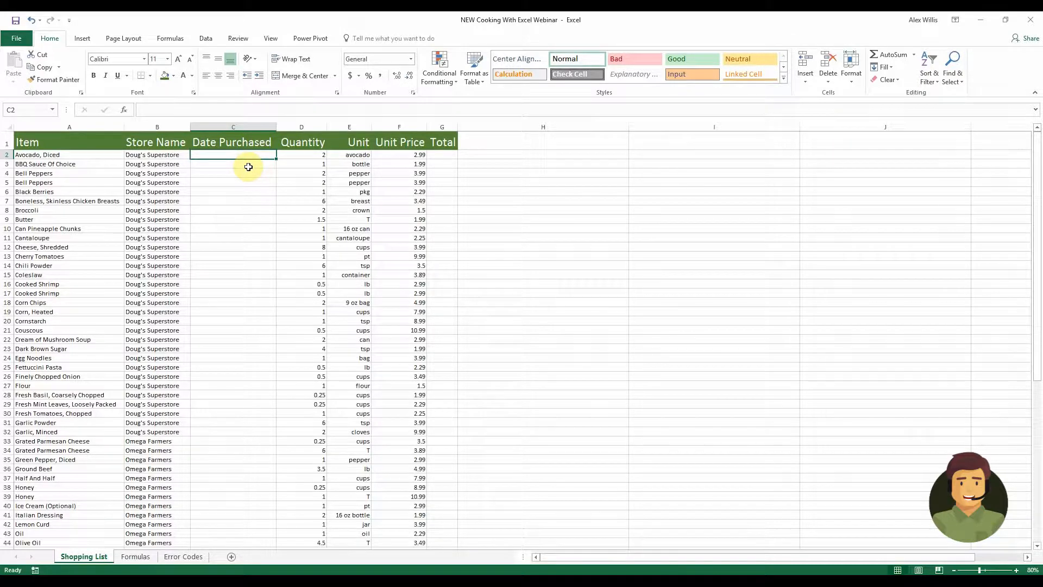
{"action": "type", "text": "6/21/17"}
{"action": "key", "text": "Return"}
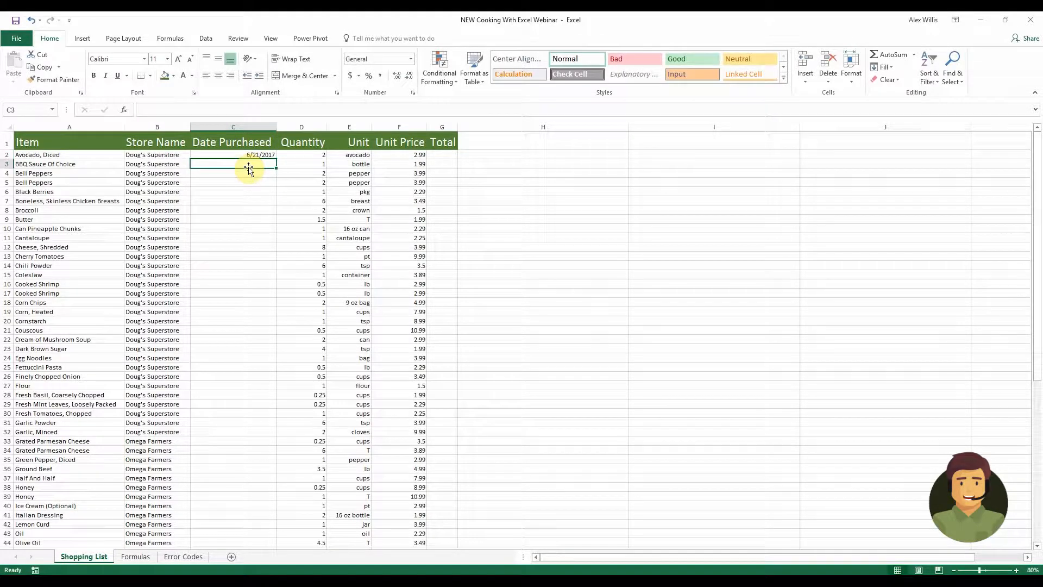
Autofill 6/21/2017 down the Date Purchased column through row 32 as copied cells rather than a series
{"action": "left_click", "coordinate": [270, 155]}
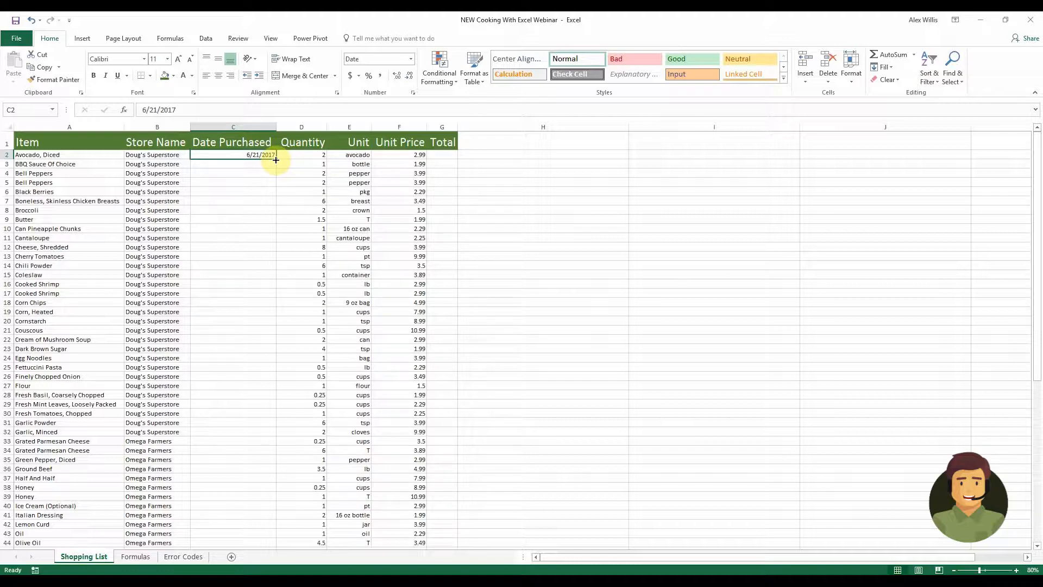
{"action": "left_click_drag", "start_coordinate": [276, 160], "coordinate": [237, 439]}
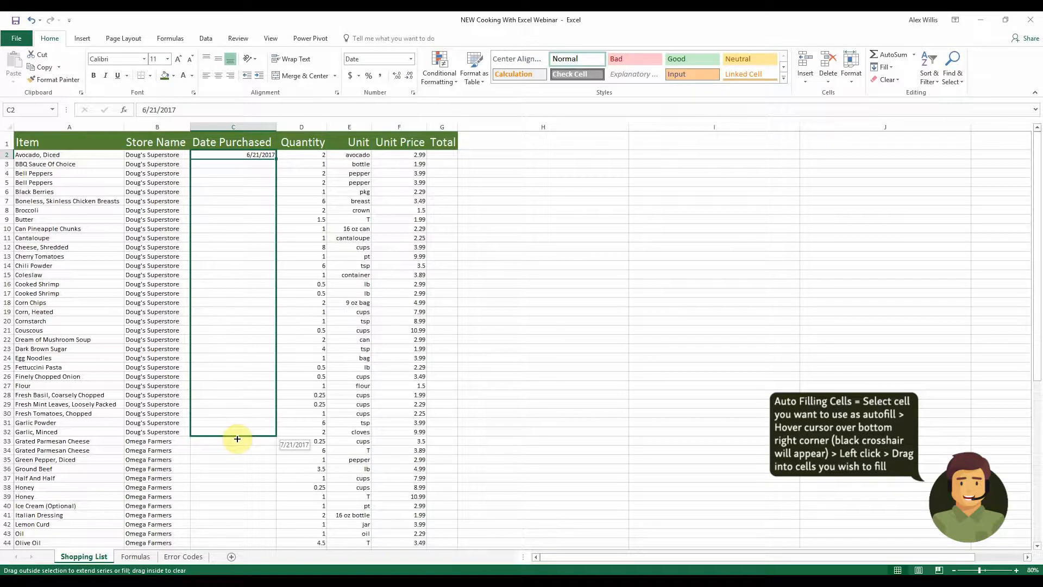
{"action": "left_click_drag", "start_coordinate": [238, 438], "coordinate": [235, 437]}
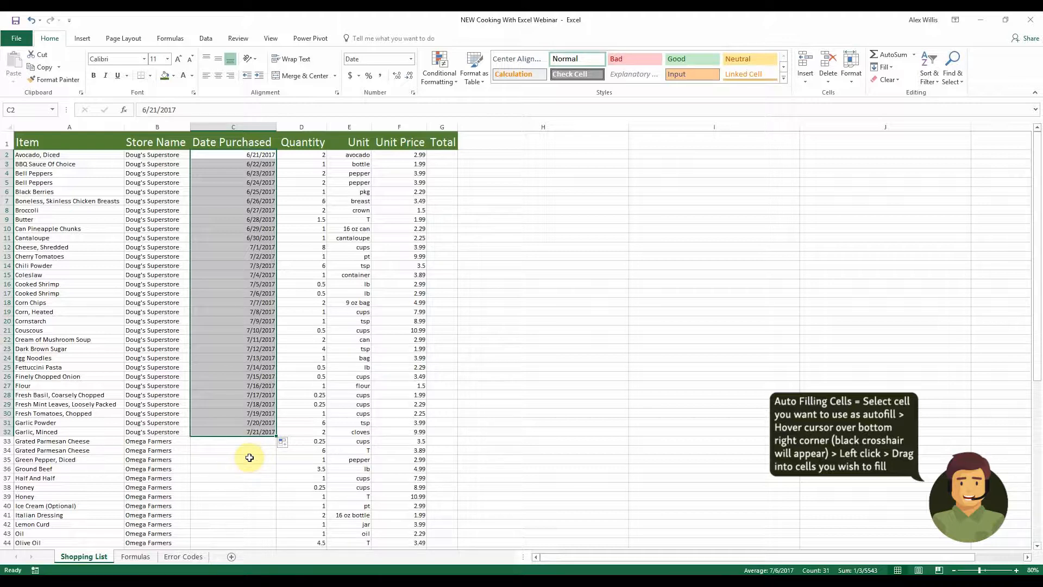
{"action": "left_click", "coordinate": [285, 443]}
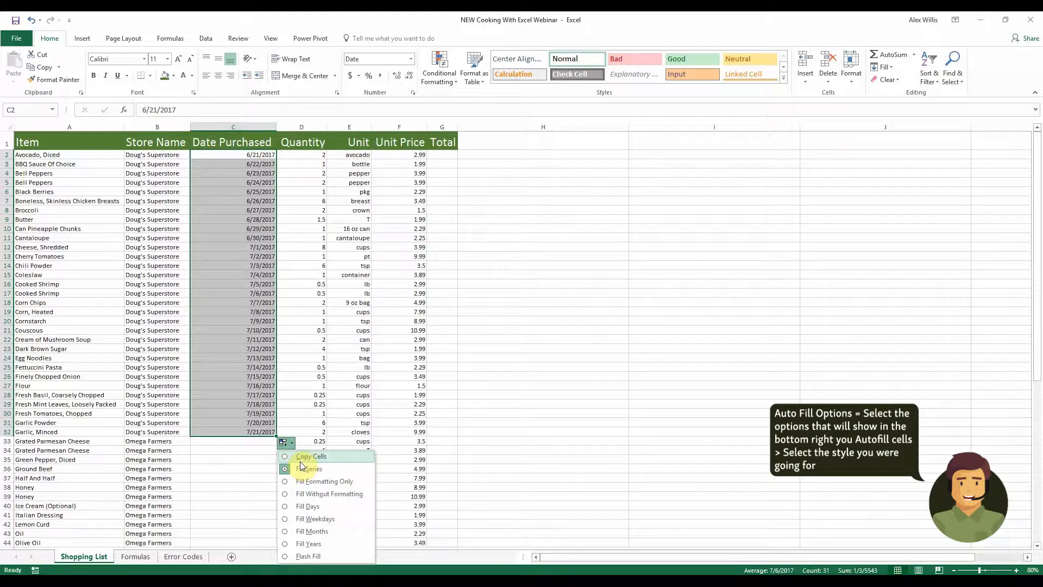
{"action": "left_click", "coordinate": [302, 457]}
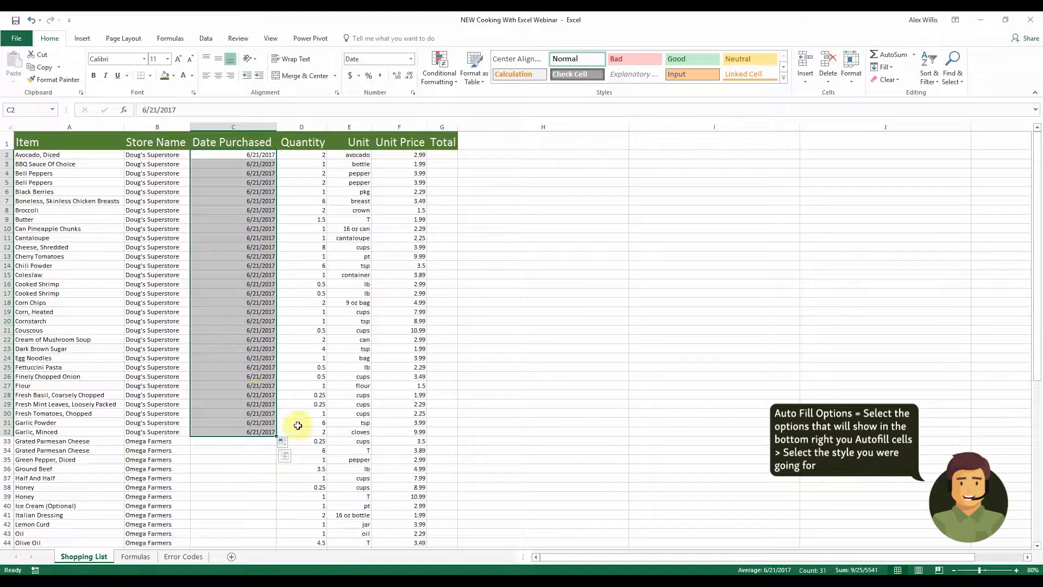
Extend the dates one row down to row 33 as the next day, 6/22/2017
{"action": "left_click", "coordinate": [222, 505]}
{"action": "scroll", "coordinate": [253, 449], "scroll_direction": "down", "scroll_amount": 6}
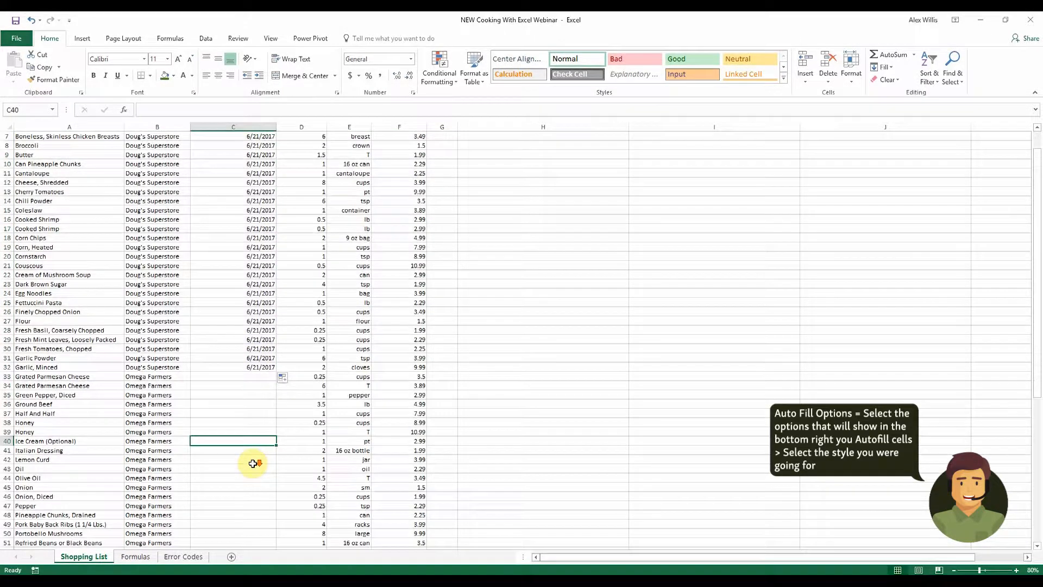
{"action": "left_click", "coordinate": [265, 257]}
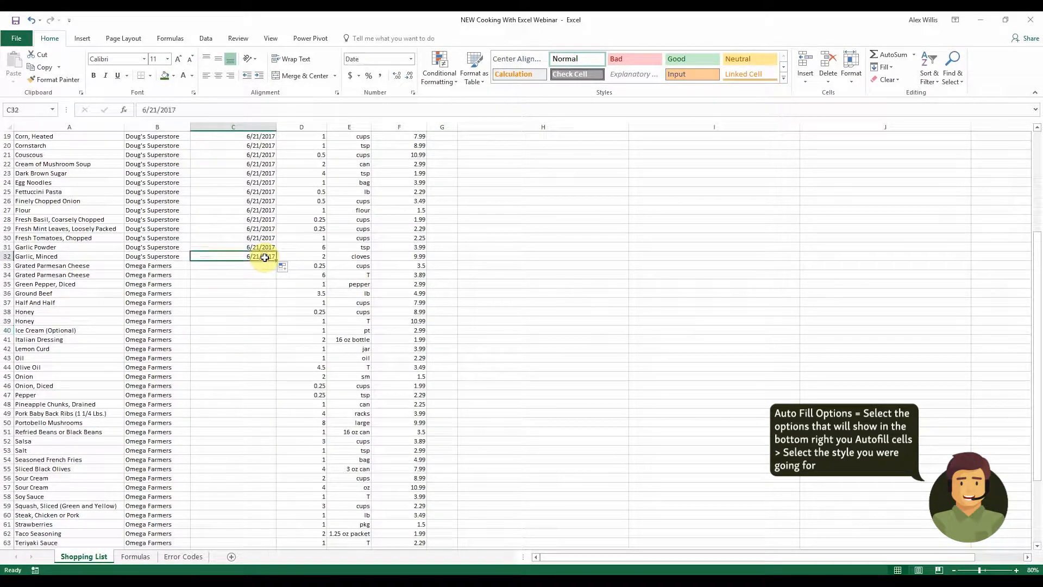
{"action": "left_click_drag", "start_coordinate": [277, 260], "coordinate": [275, 270]}
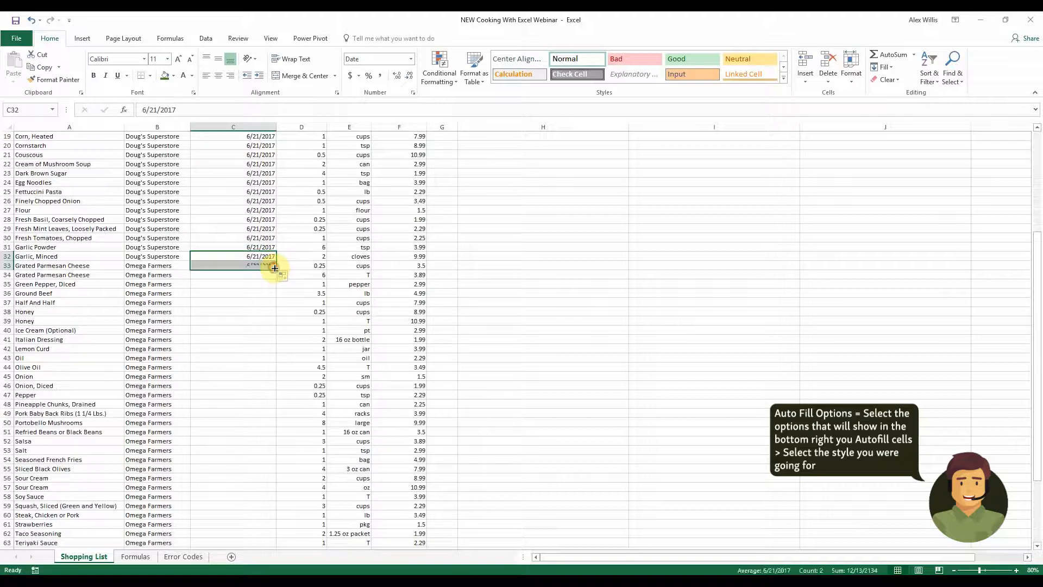
Fill 6/22/2017 down the Date Purchased column to row 68 as copied cells
{"action": "left_click", "coordinate": [242, 277]}
{"action": "left_click", "coordinate": [255, 265]}
{"action": "left_click_drag", "start_coordinate": [278, 268], "coordinate": [251, 540]}
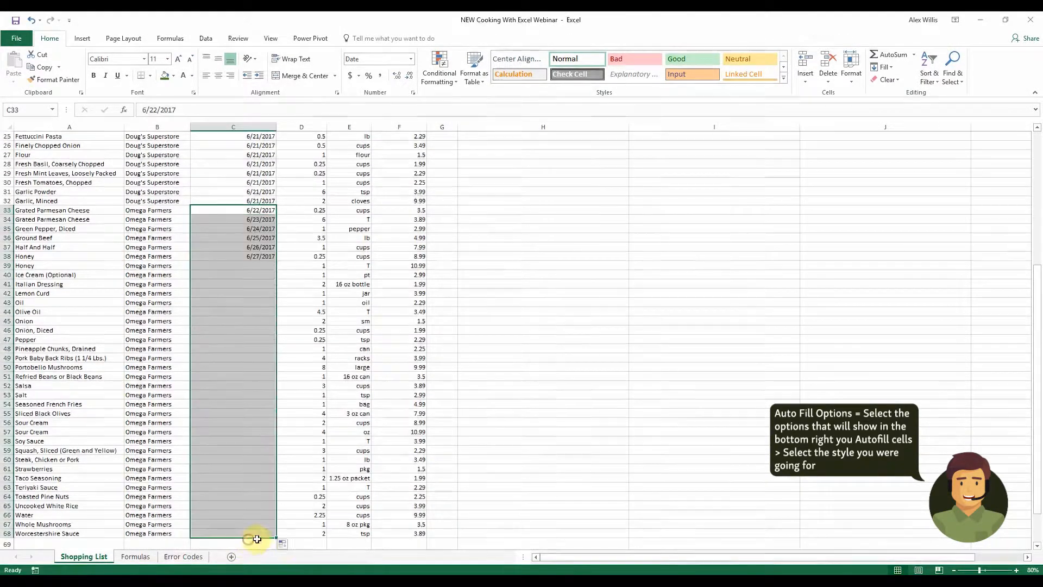
{"action": "left_click", "coordinate": [285, 544]}
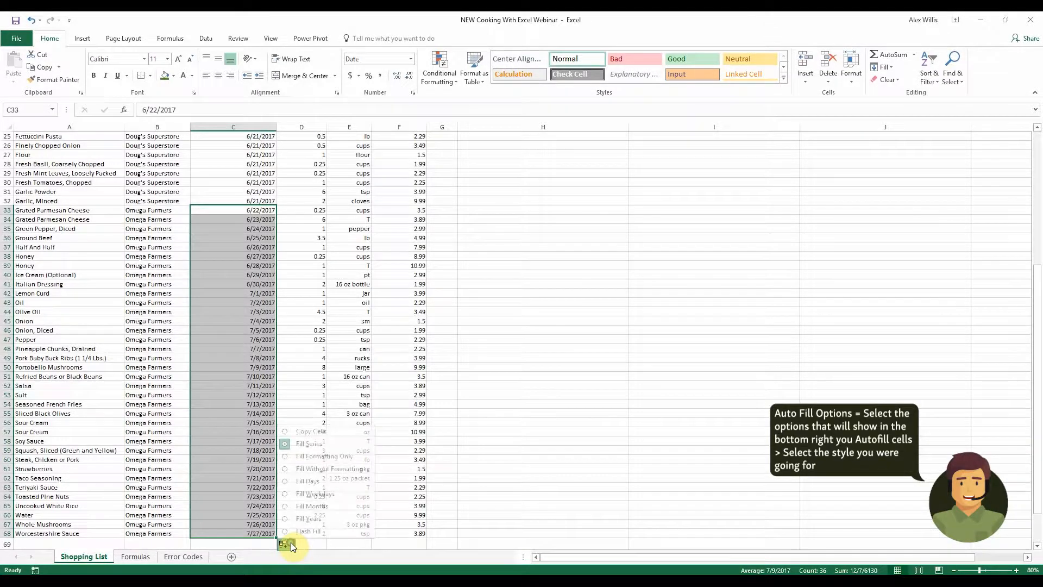
{"action": "left_click", "coordinate": [301, 433]}
{"action": "left_click", "coordinate": [541, 312]}
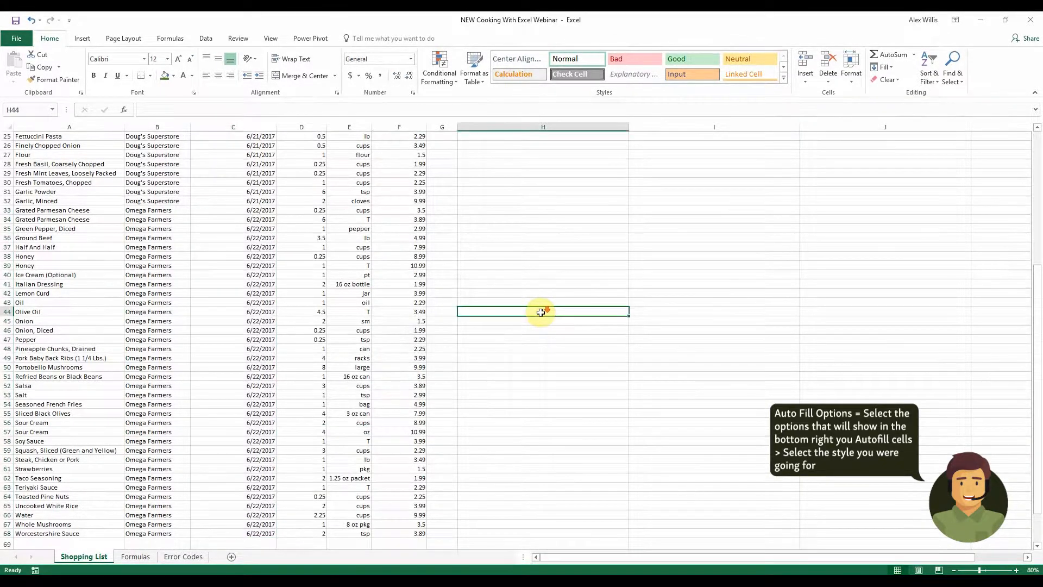
Apply the Long Date number format to all Date Purchased values
{"action": "scroll", "coordinate": [541, 312], "scroll_direction": "up", "scroll_amount": 1}
{"action": "scroll", "coordinate": [541, 313], "scroll_direction": "up", "scroll_amount": 7}
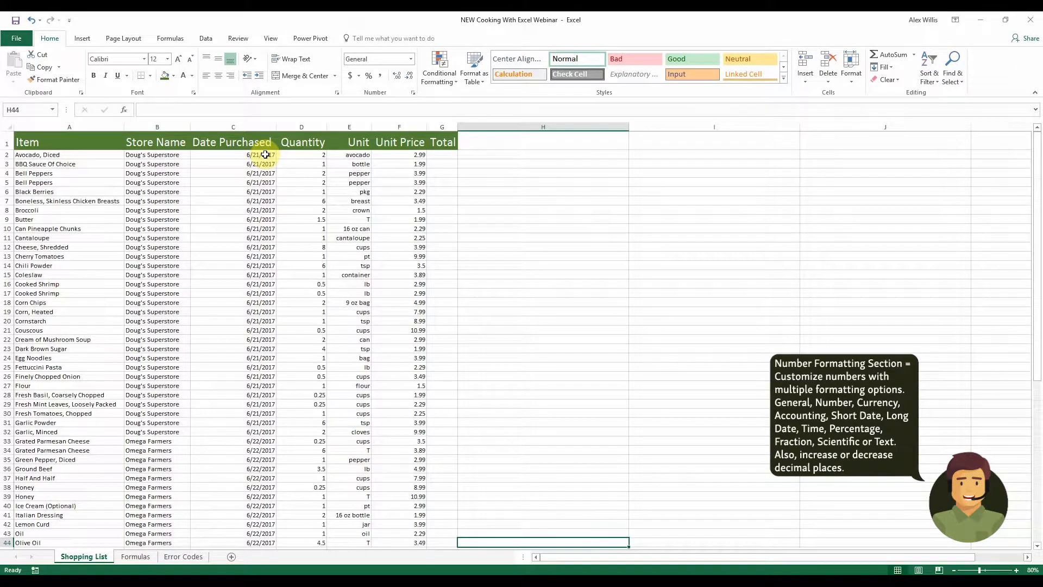
{"action": "left_click_drag", "start_coordinate": [265, 155], "coordinate": [269, 533]}
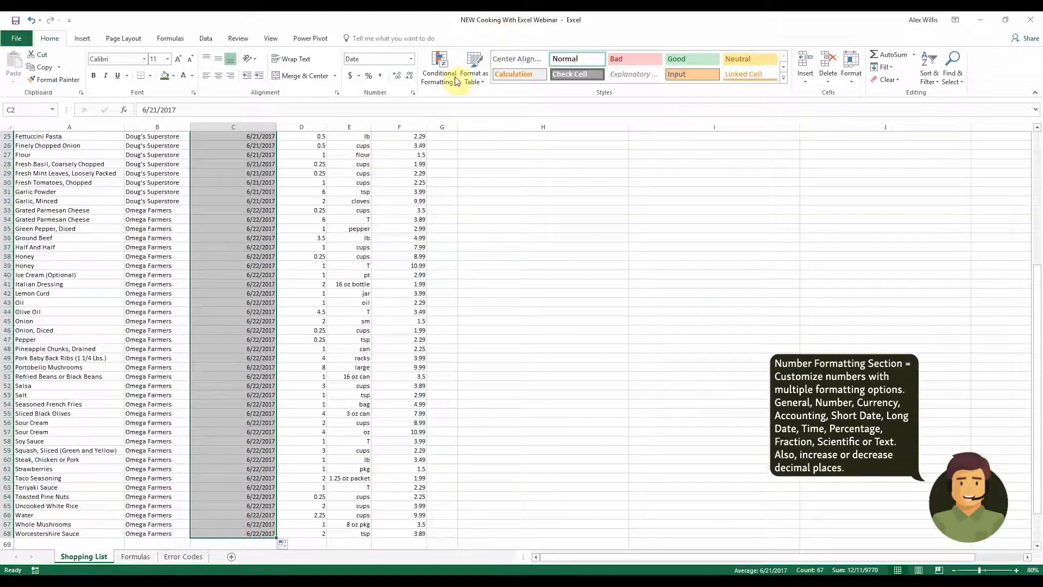
{"action": "left_click", "coordinate": [412, 58]}
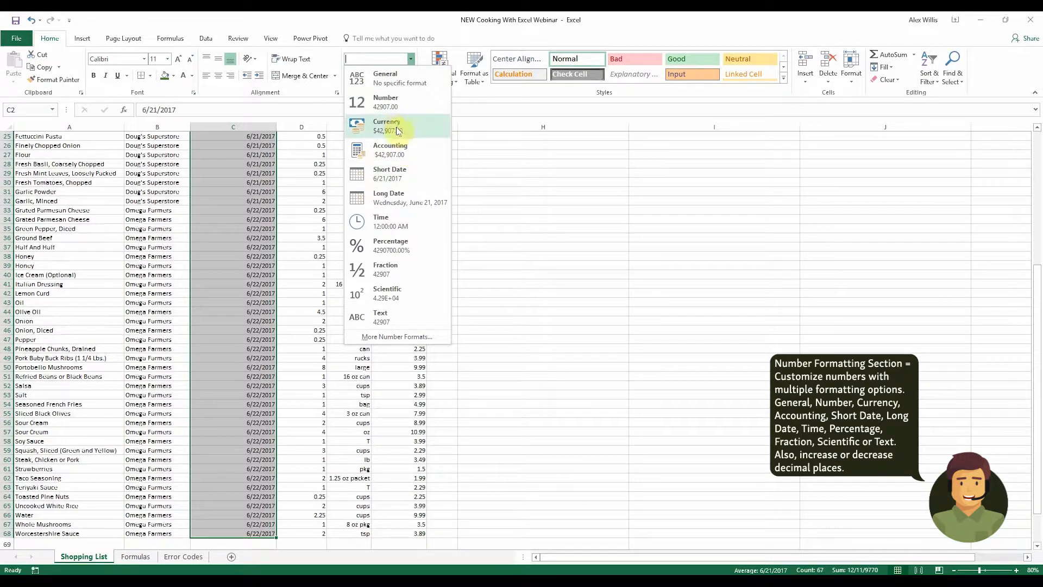
{"action": "left_click", "coordinate": [401, 197]}
{"action": "scroll", "coordinate": [408, 201], "scroll_direction": "up", "scroll_amount": 8}
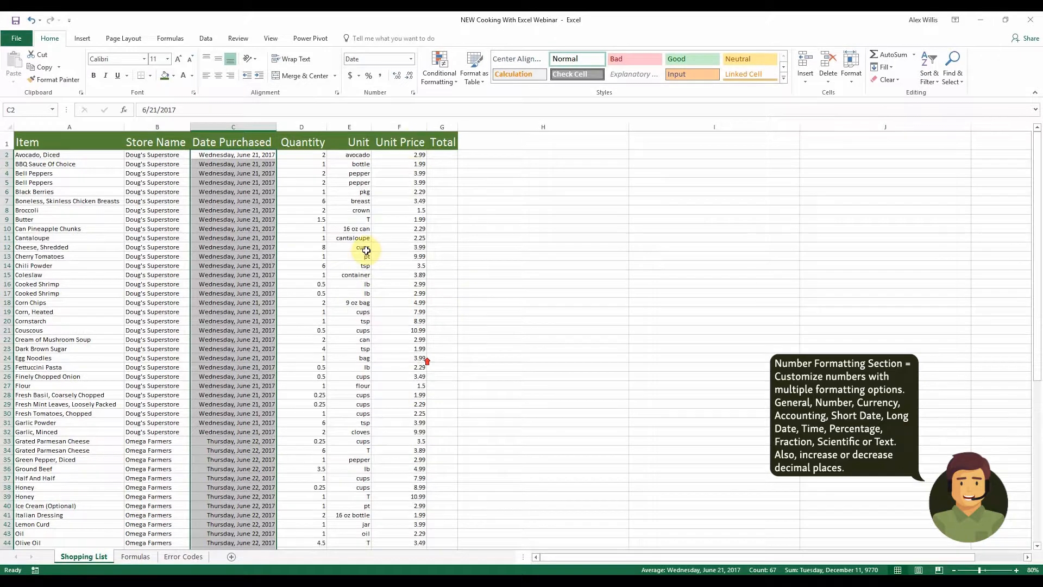
Apply the Accounting number format to the Unit Price values
{"action": "left_click", "coordinate": [417, 157]}
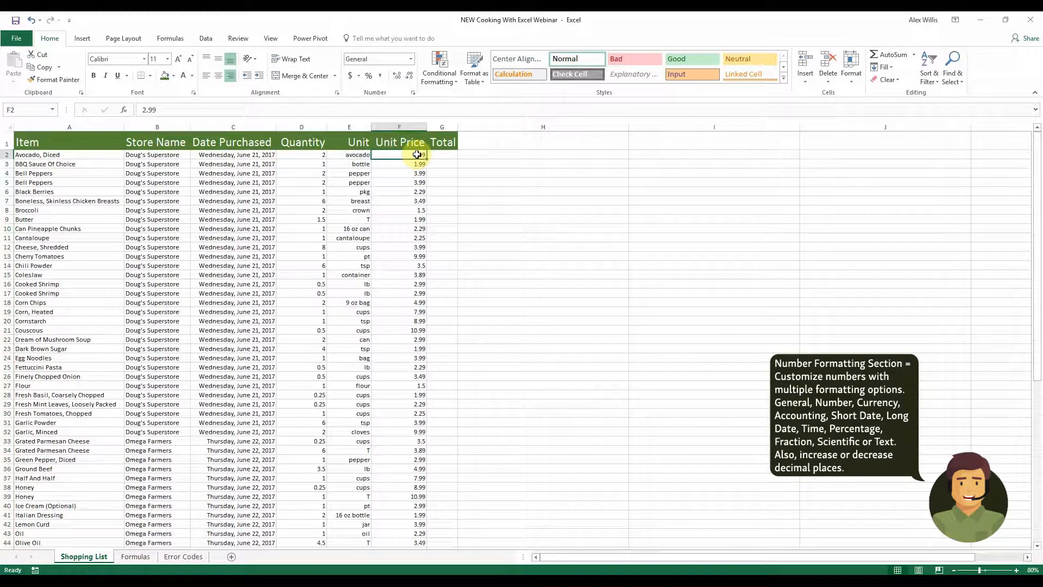
{"action": "left_click_drag", "start_coordinate": [417, 156], "coordinate": [418, 527]}
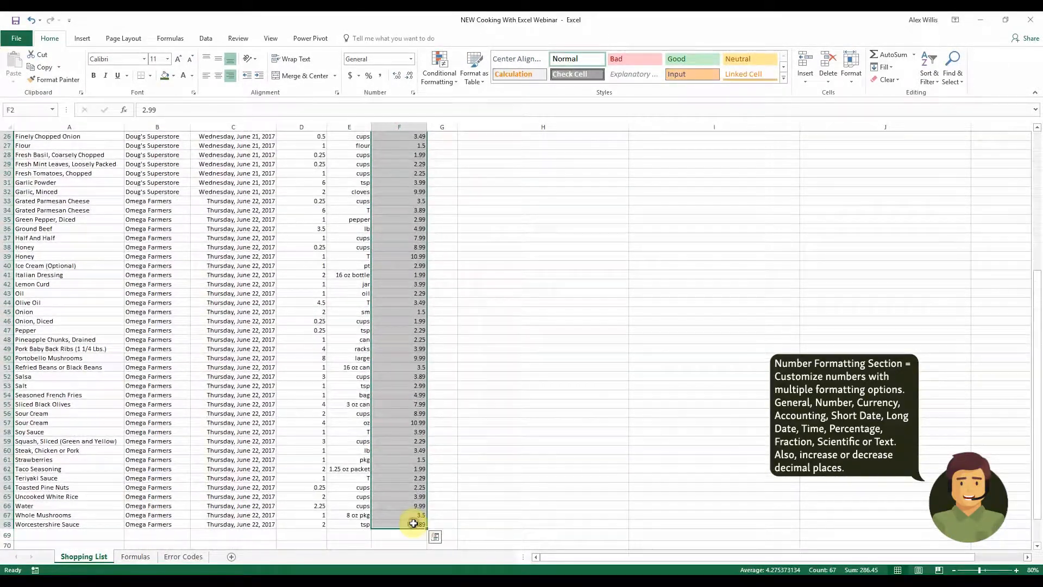
{"action": "left_click", "coordinate": [411, 59]}
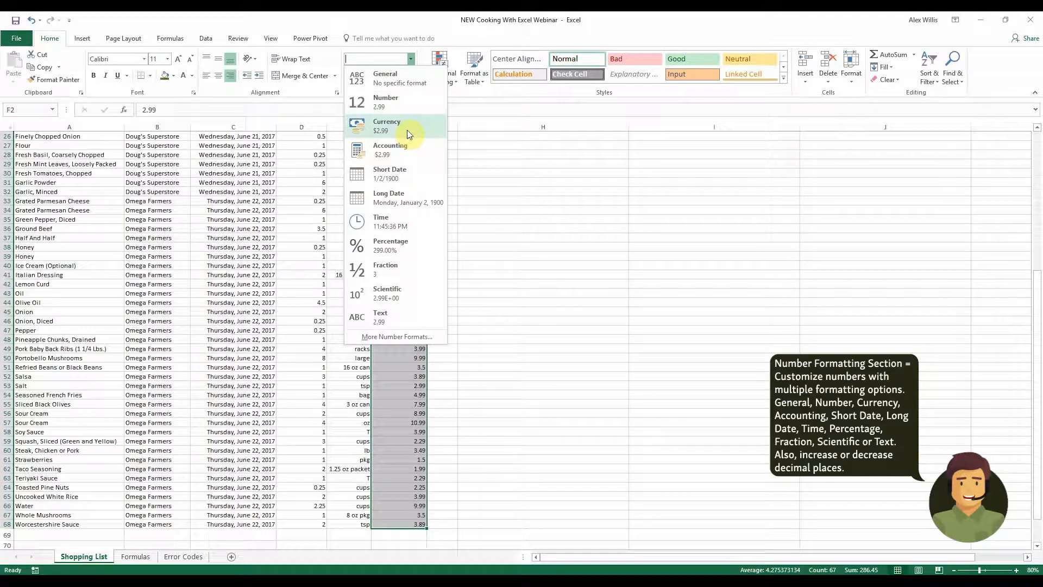
{"action": "left_click", "coordinate": [399, 149]}
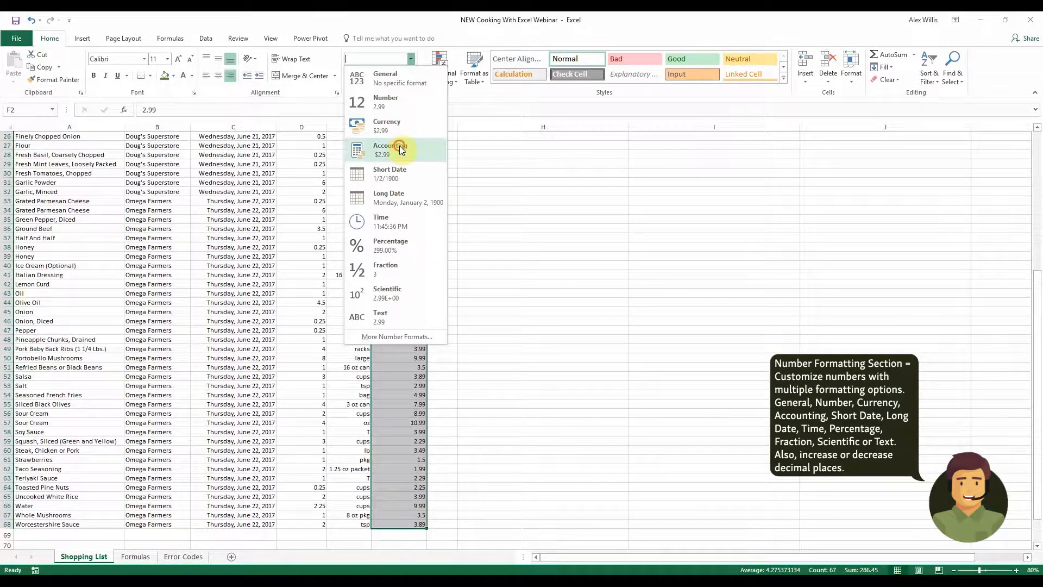
{"action": "scroll", "coordinate": [501, 186], "scroll_direction": "up", "scroll_amount": 8}
{"action": "left_click", "coordinate": [404, 169]}
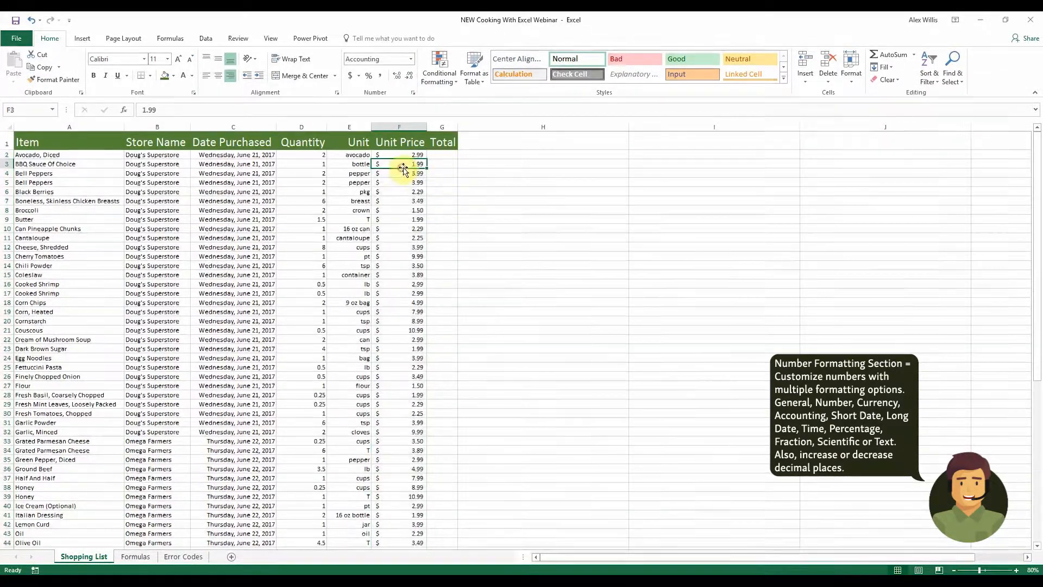
Apply the Currency number format to all Unit Price values from row 2 to row 68
{"action": "left_click", "coordinate": [466, 167]}
{"action": "left_click", "coordinate": [410, 164]}
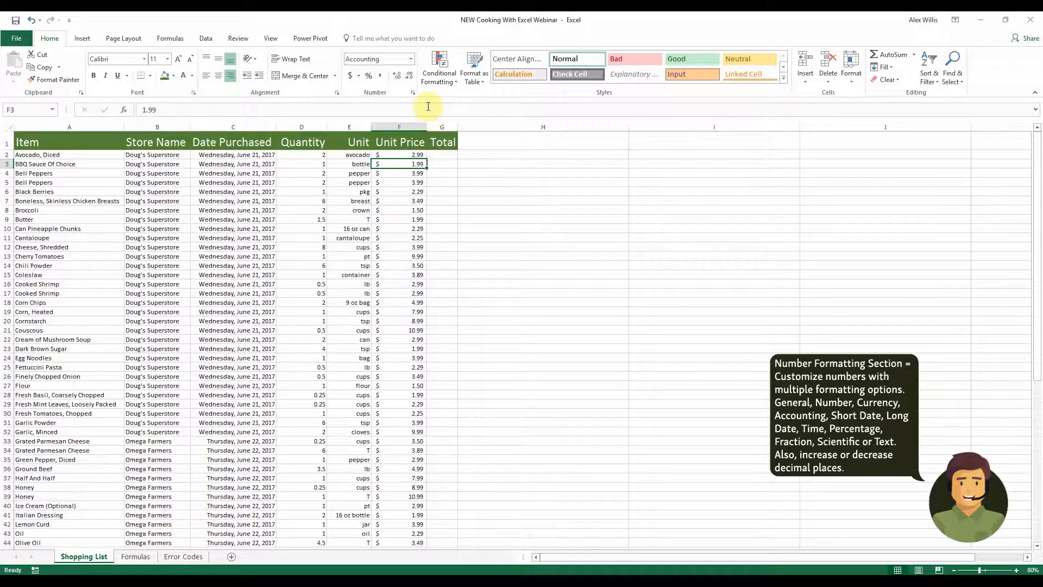
{"action": "left_click", "coordinate": [410, 59]}
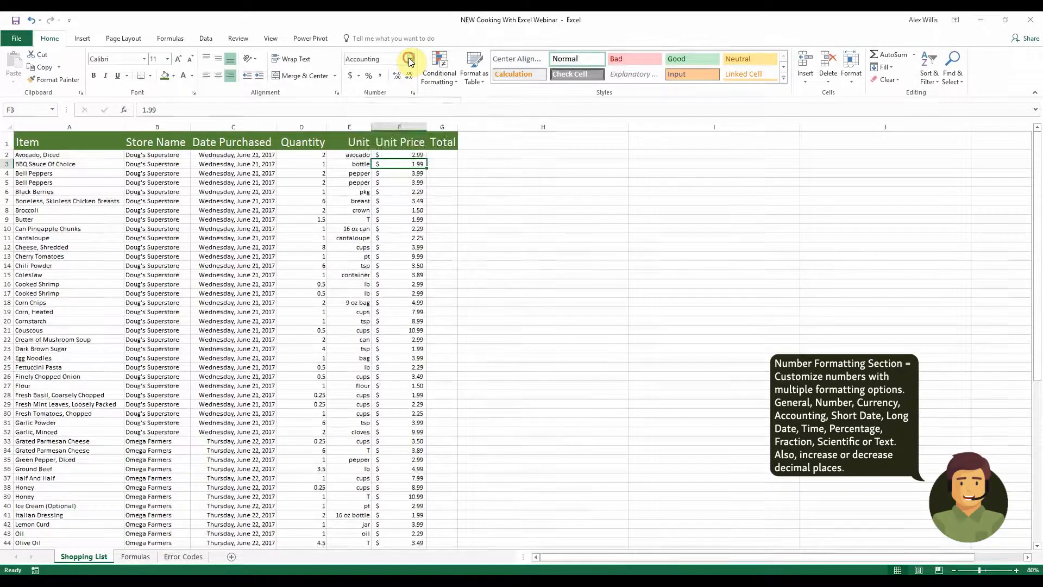
{"action": "left_click", "coordinate": [525, 205]}
{"action": "left_click_drag", "start_coordinate": [415, 155], "coordinate": [411, 534]}
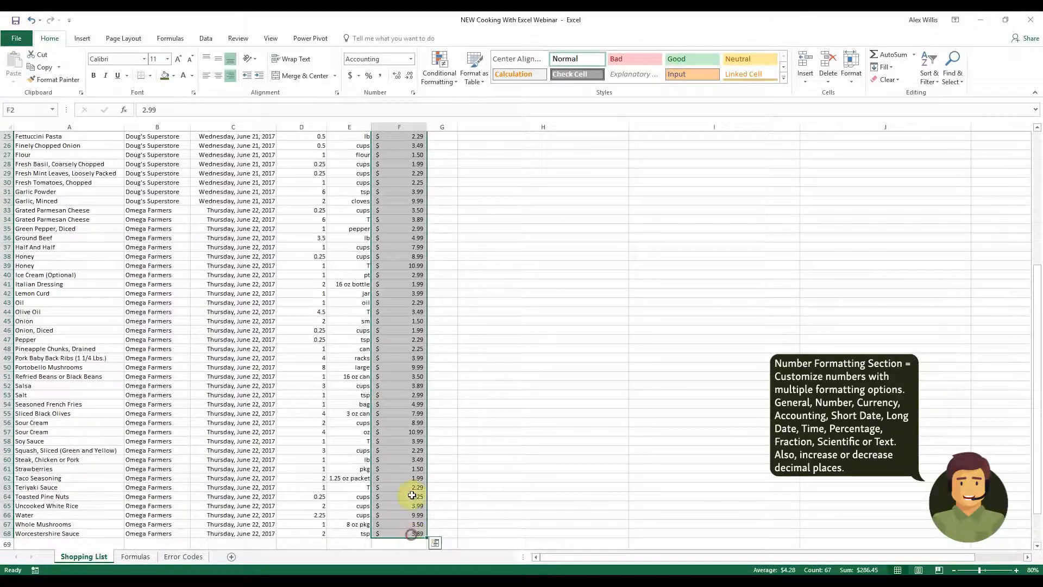
{"action": "left_click", "coordinate": [410, 59]}
{"action": "left_click", "coordinate": [392, 126]}
{"action": "scroll", "coordinate": [503, 210], "scroll_direction": "up", "scroll_amount": 8}
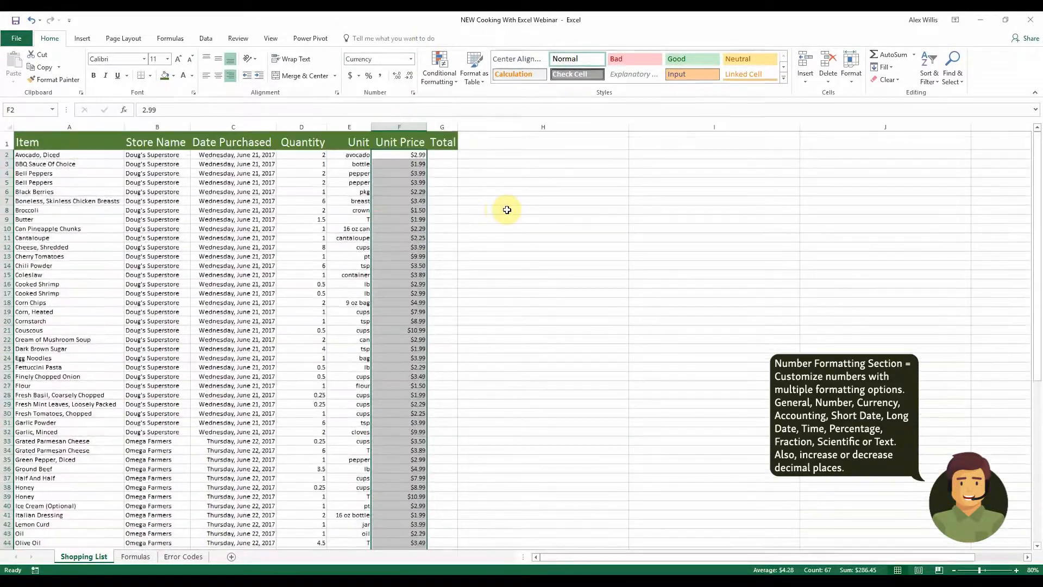
Enter a formula in the first Total cell multiplying Unit Price by Quantity, =F2*D2
{"action": "left_click", "coordinate": [449, 158]}
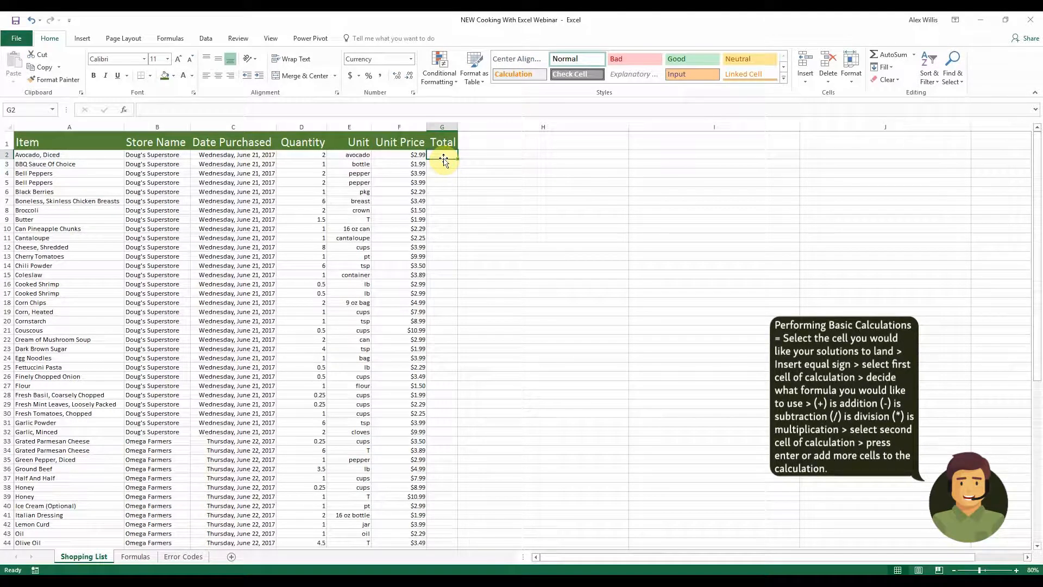
{"action": "type", "text": "="}
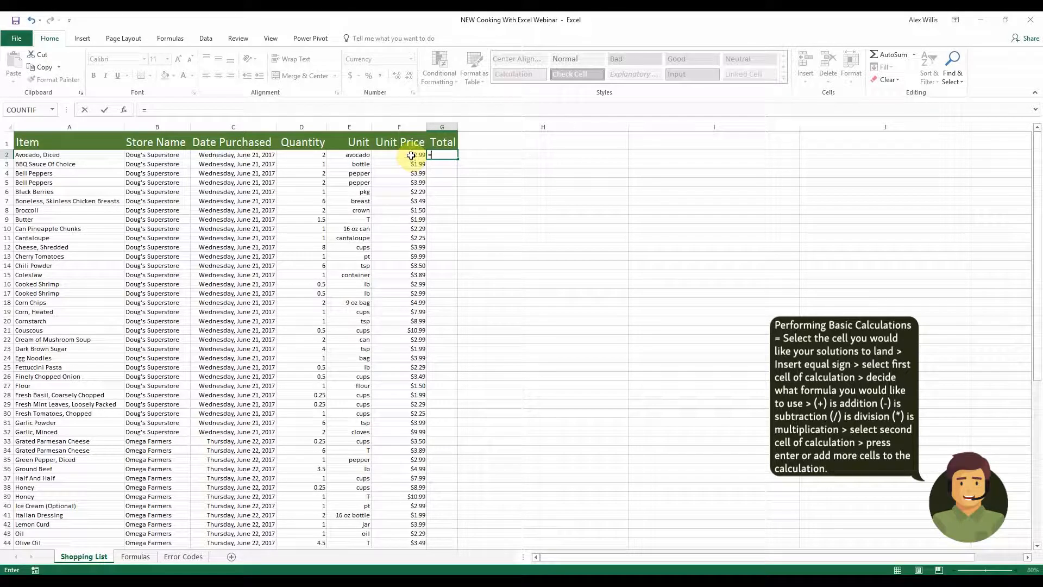
{"action": "left_click", "coordinate": [412, 156]}
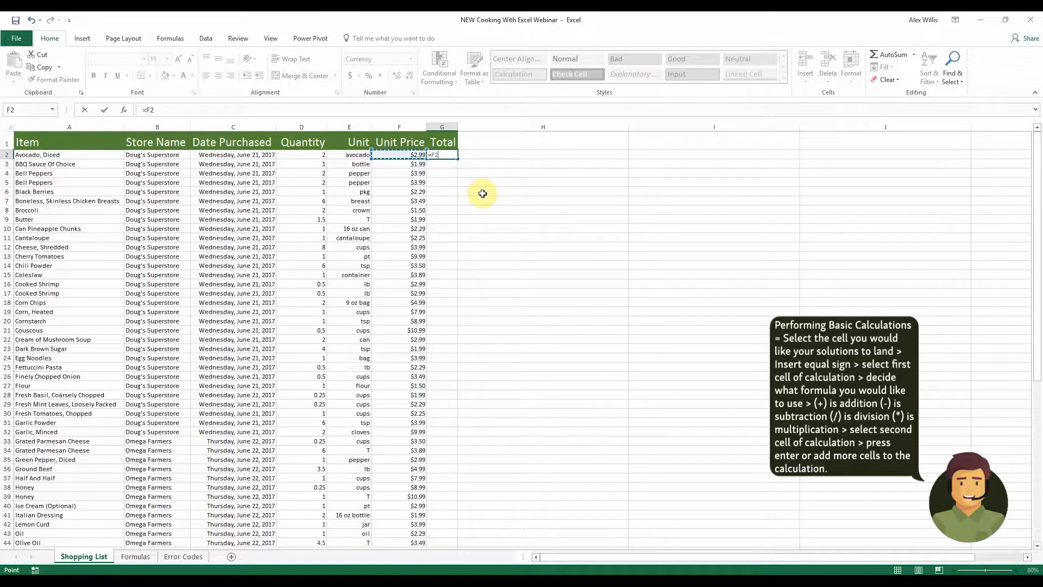
{"action": "type", "text": "+"}
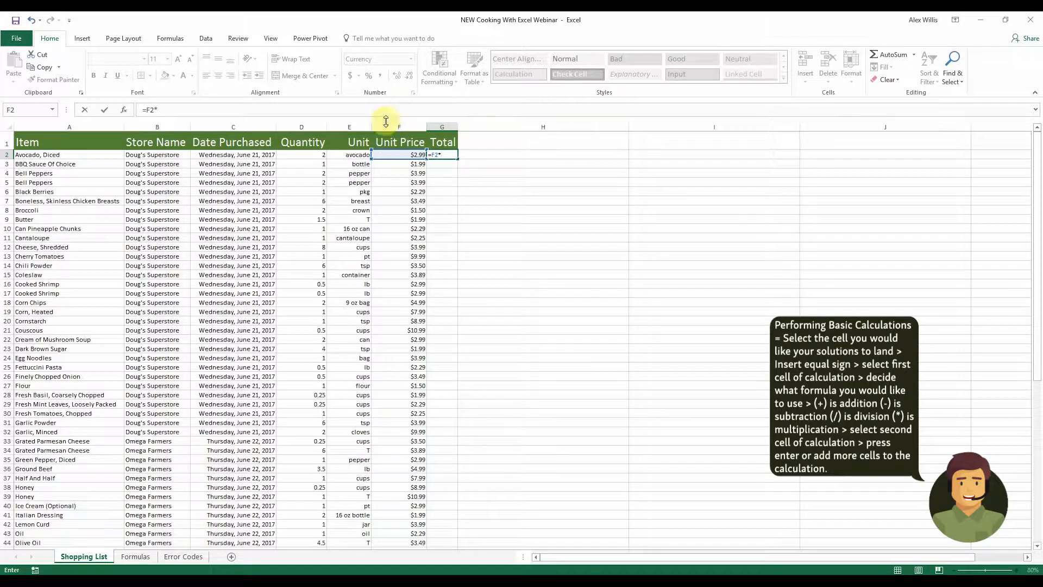
{"action": "left_click", "coordinate": [307, 155]}
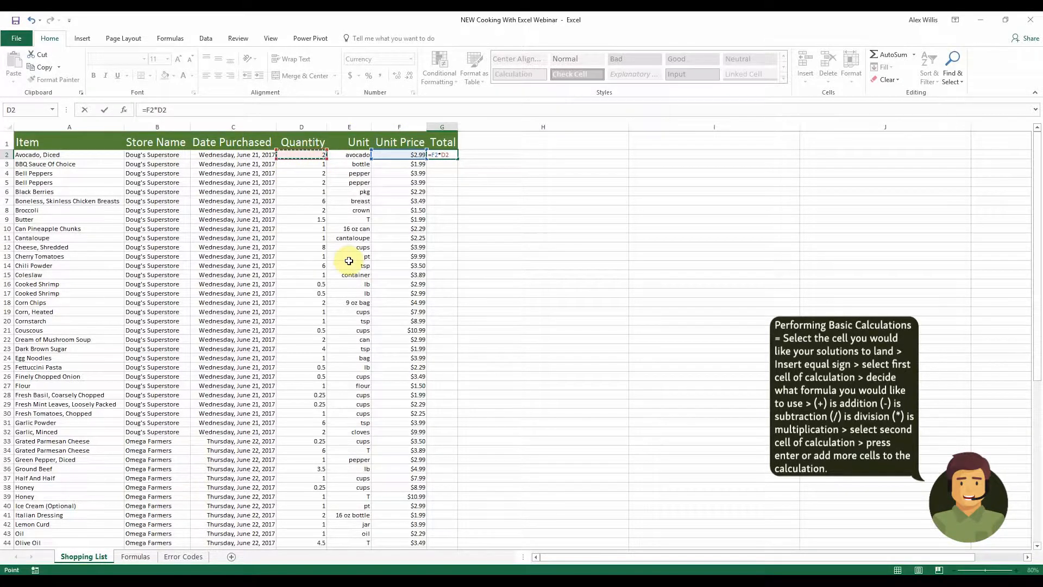
{"action": "key", "text": "Return"}
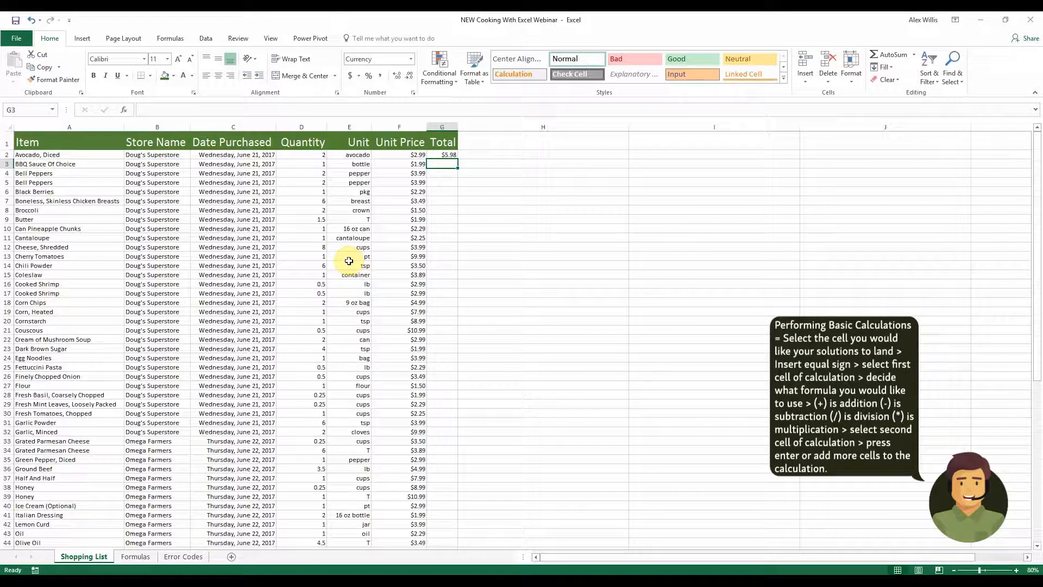
Copy the Total formula down the column to row 68
{"action": "left_click", "coordinate": [448, 154]}
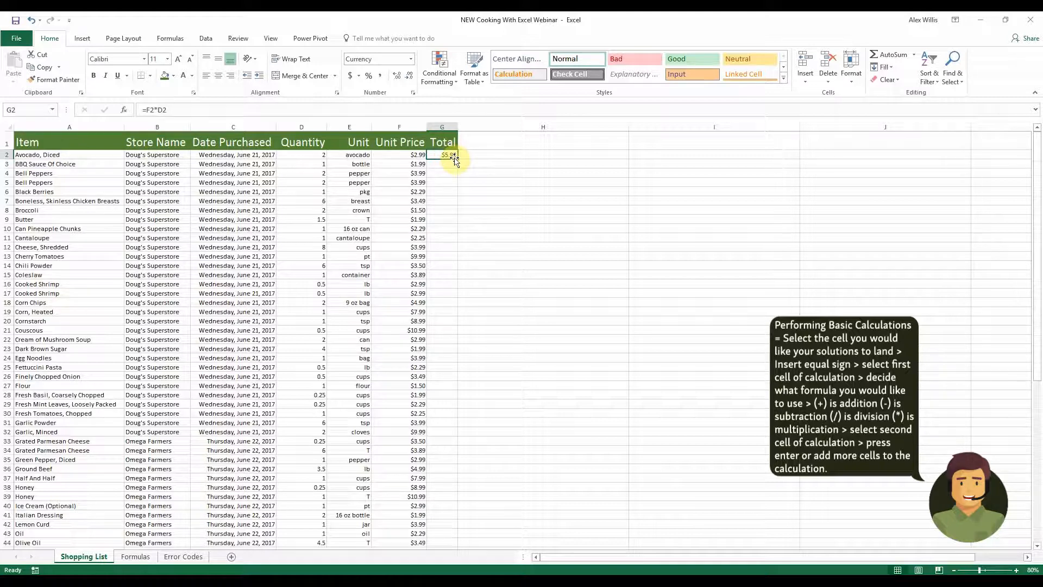
{"action": "scroll", "coordinate": [466, 369], "scroll_direction": "down", "scroll_amount": 3}
{"action": "scroll", "coordinate": [429, 421], "scroll_direction": "up", "scroll_amount": 3}
{"action": "left_click_drag", "start_coordinate": [458, 157], "coordinate": [439, 531]}
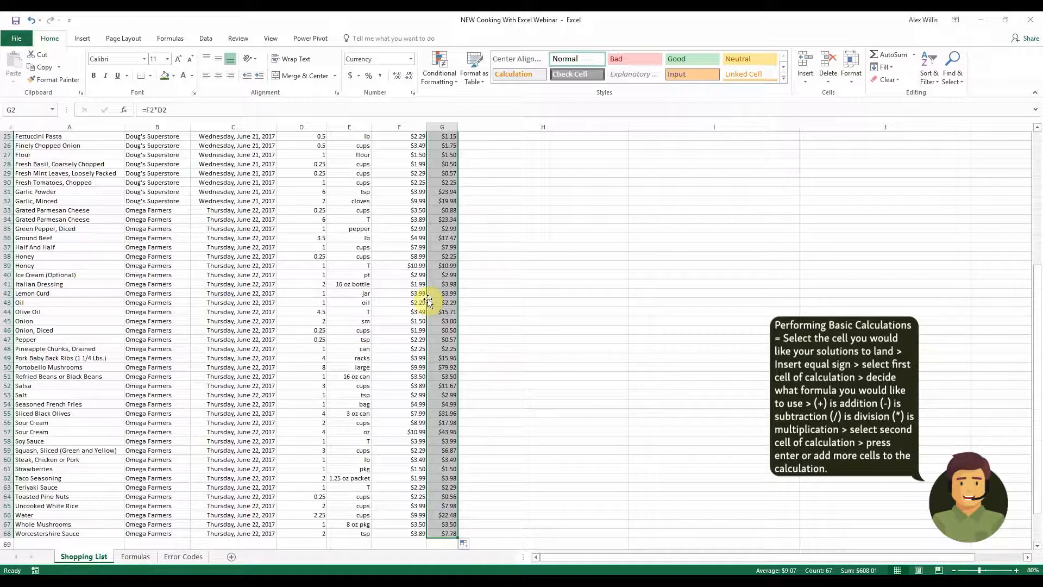
{"action": "left_click", "coordinate": [589, 239]}
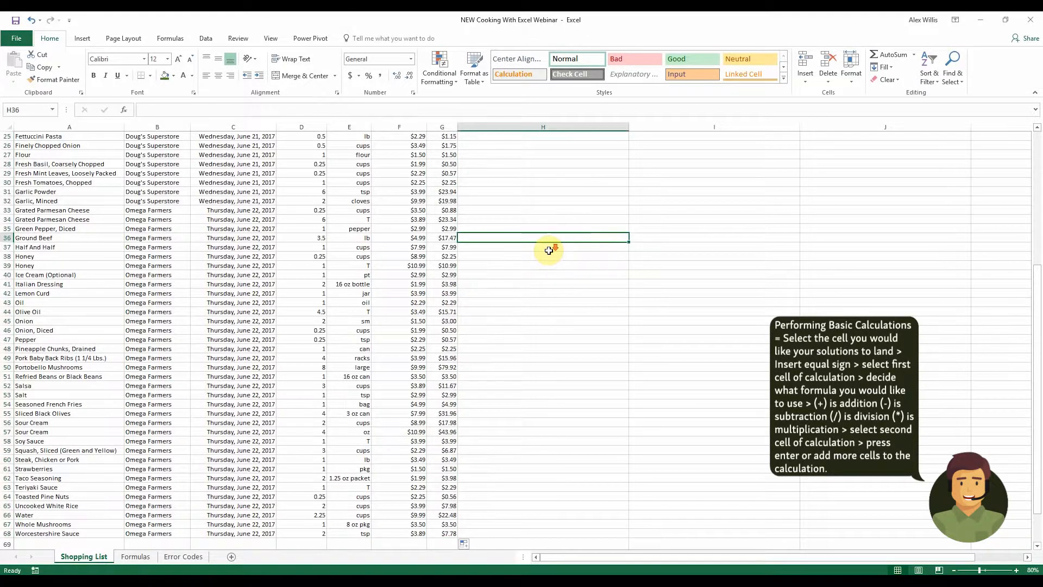
Select the whole sheet and remove duplicate rows, checking all columns with headers included
{"action": "scroll", "coordinate": [549, 250], "scroll_direction": "up", "scroll_amount": 2}
{"action": "scroll", "coordinate": [549, 250], "scroll_direction": "up", "scroll_amount": 6}
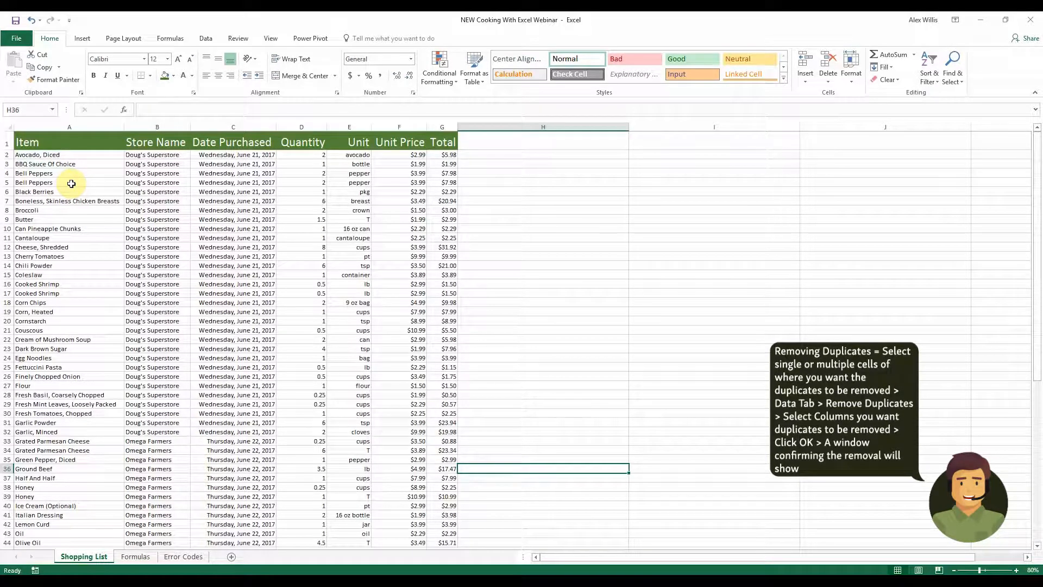
{"action": "left_click", "coordinate": [27, 173]}
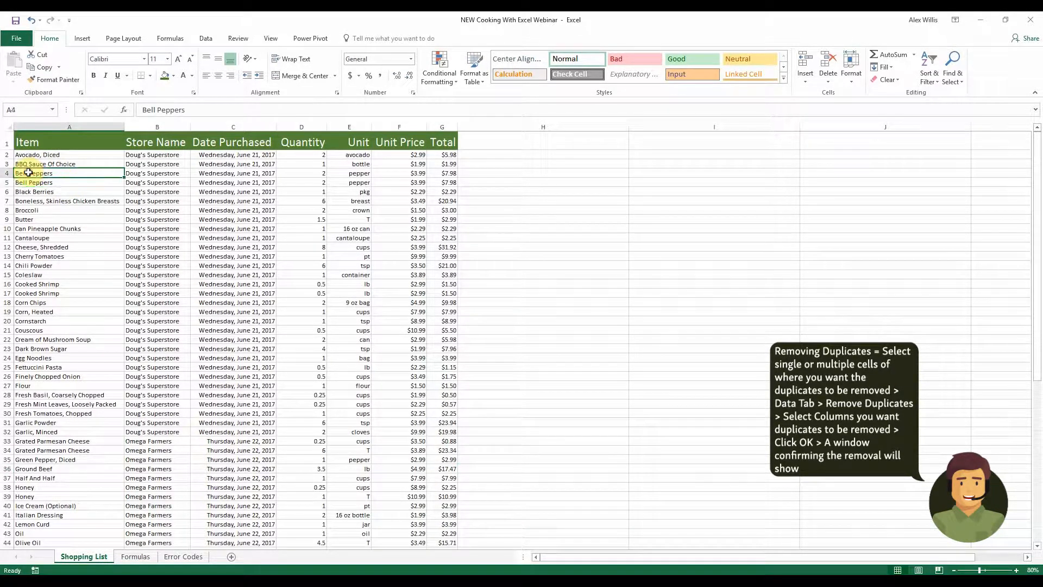
{"action": "left_click", "coordinate": [30, 183]}
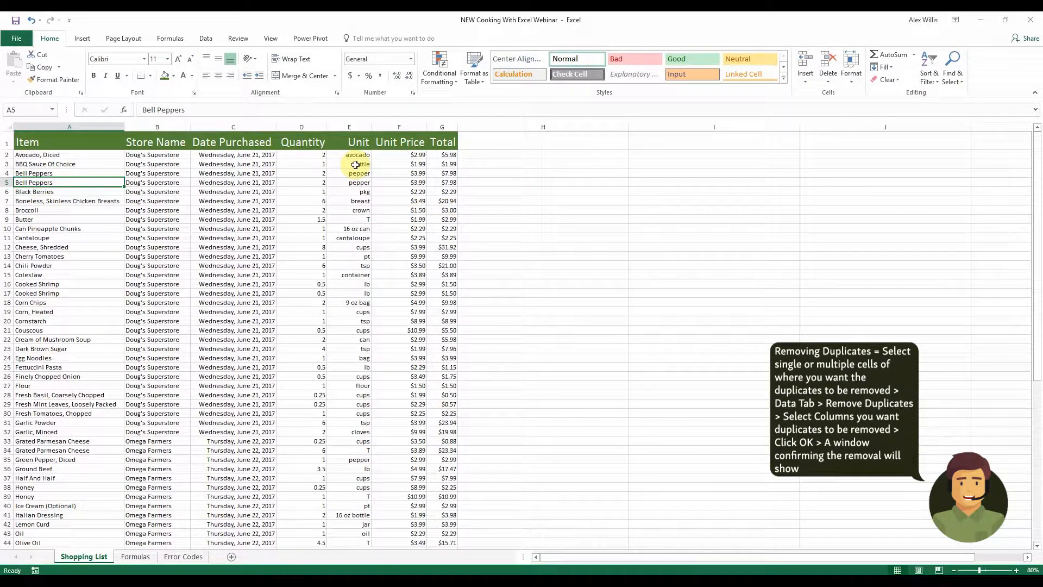
{"action": "left_click", "coordinate": [7, 125]}
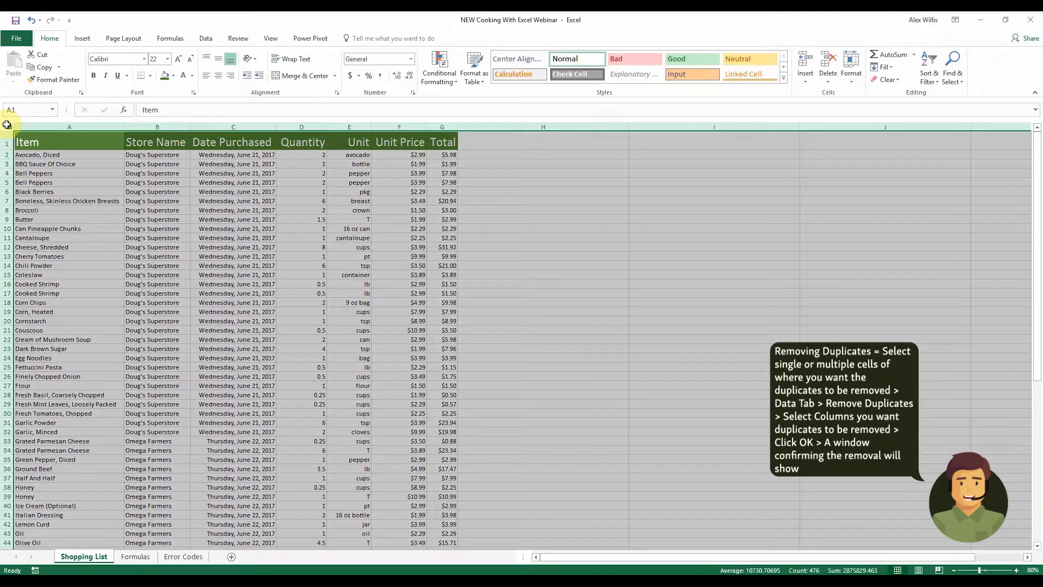
{"action": "left_click", "coordinate": [206, 39]}
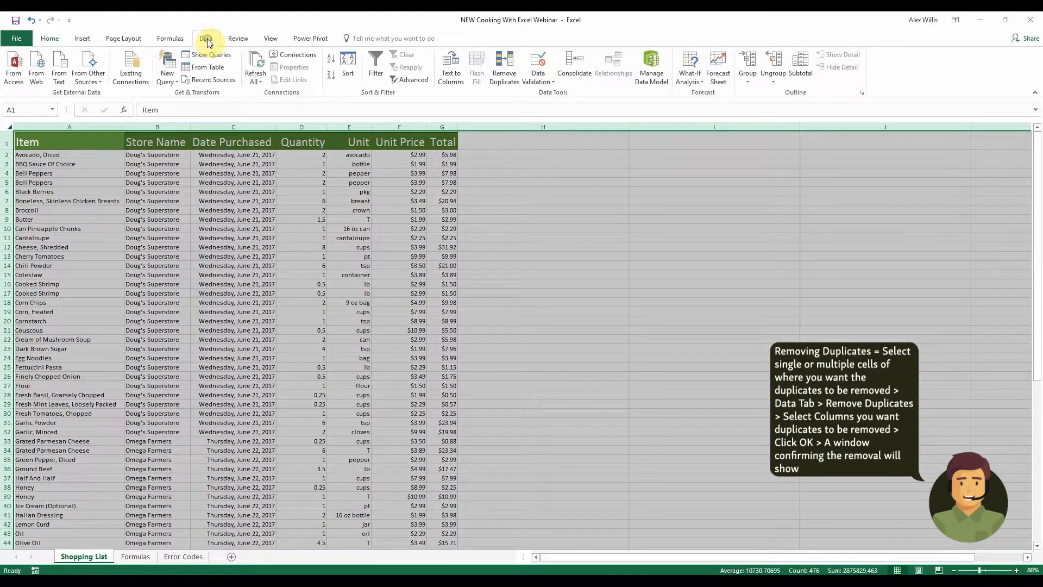
{"action": "left_click", "coordinate": [512, 72]}
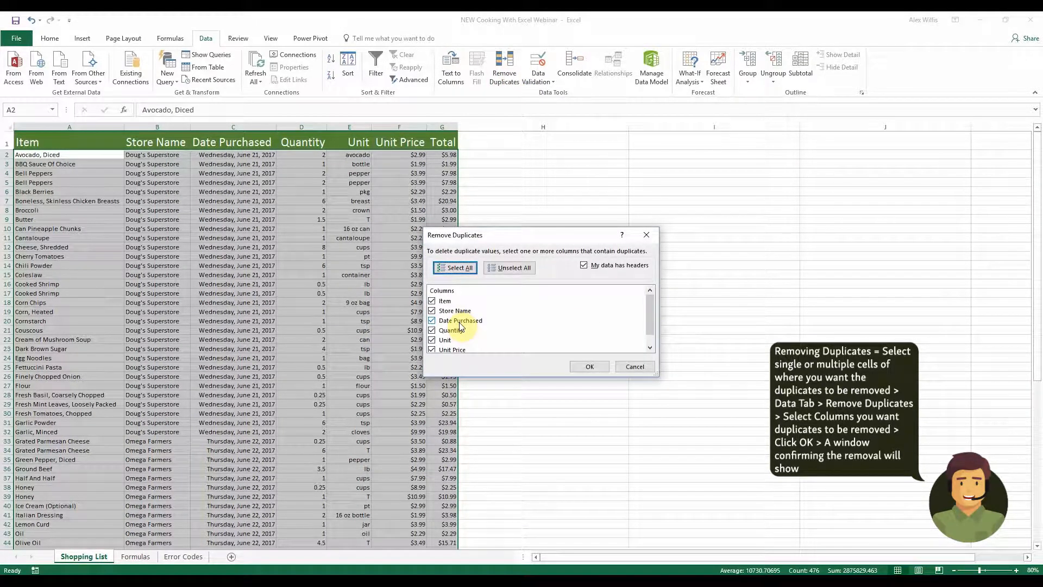
{"action": "left_click", "coordinate": [597, 366]}
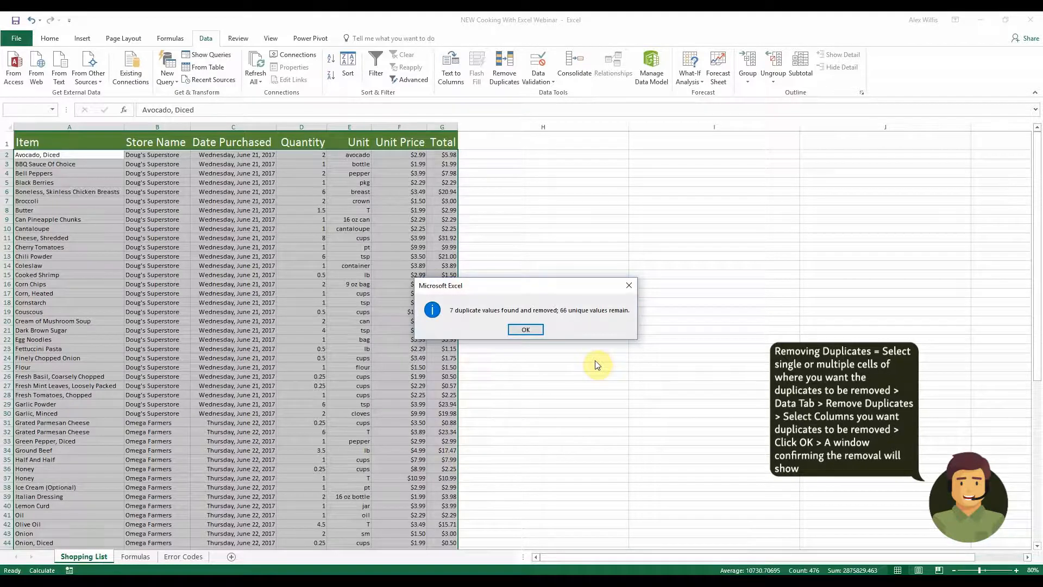
{"action": "left_click", "coordinate": [526, 329]}
Insert a new blank column before the Date Purchased column
{"action": "left_click", "coordinate": [229, 210]}
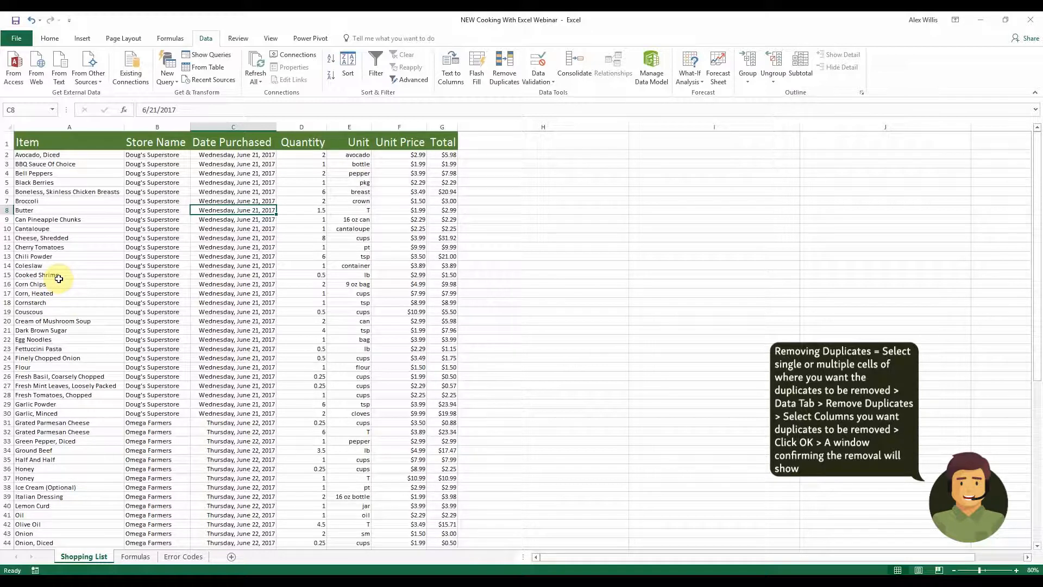
{"action": "left_click", "coordinate": [89, 235]}
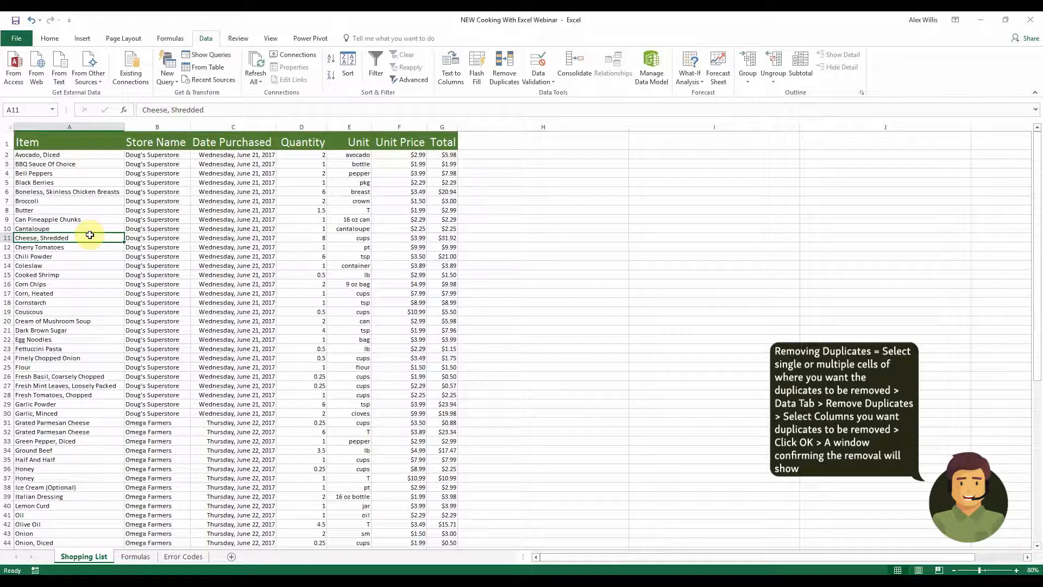
{"action": "left_click", "coordinate": [230, 126]}
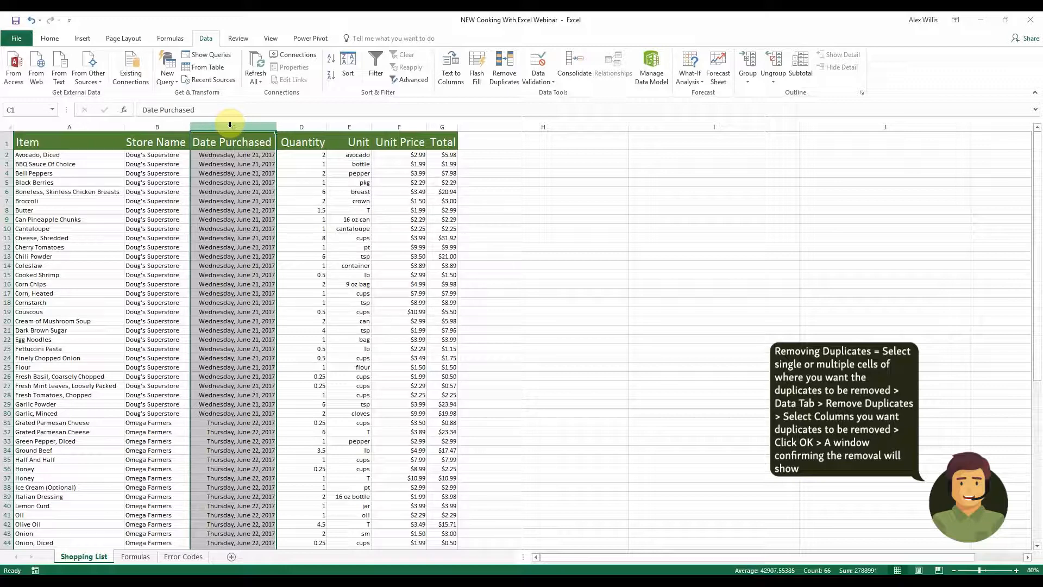
{"action": "right_click", "coordinate": [224, 131]}
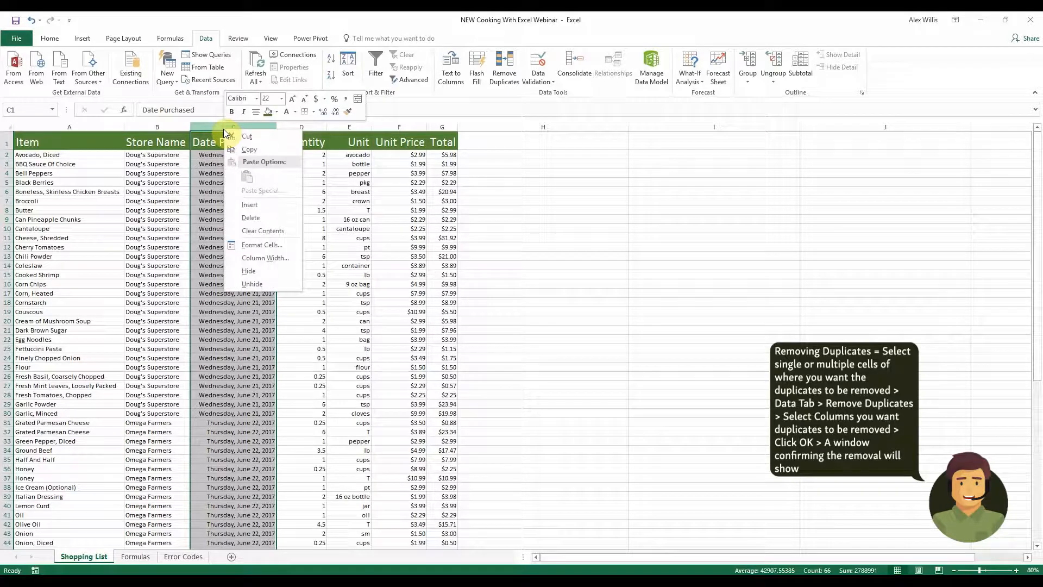
{"action": "left_click", "coordinate": [269, 205]}
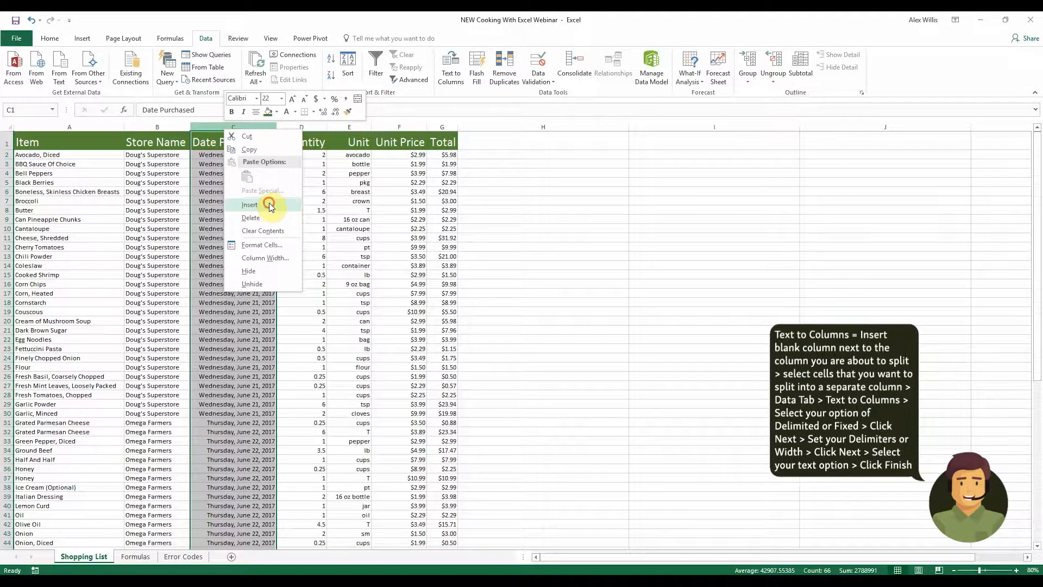
Title the new column's header cell Store Type
{"action": "left_click", "coordinate": [229, 146]}
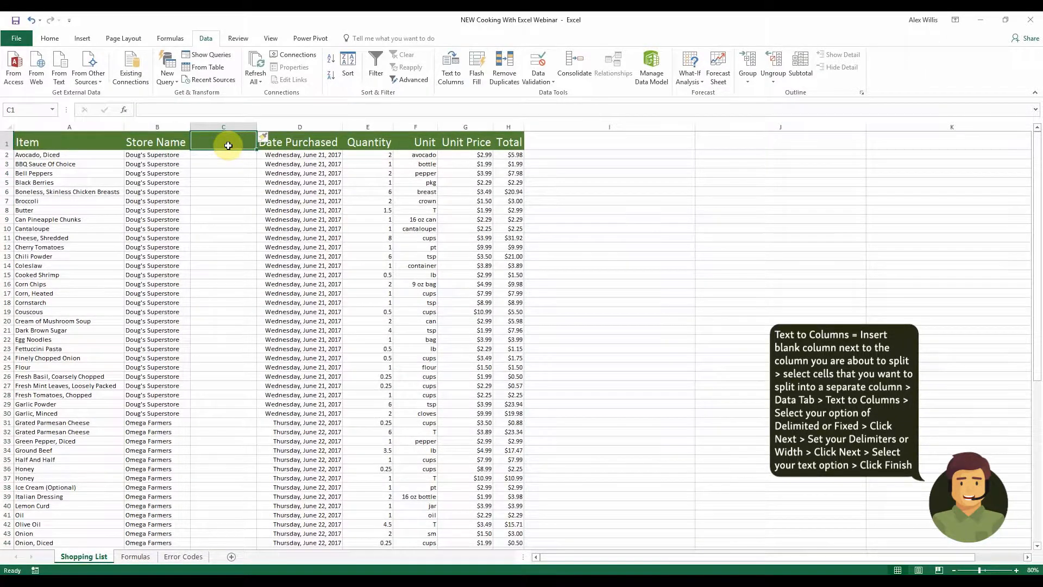
{"action": "type", "text": "Store Type"}
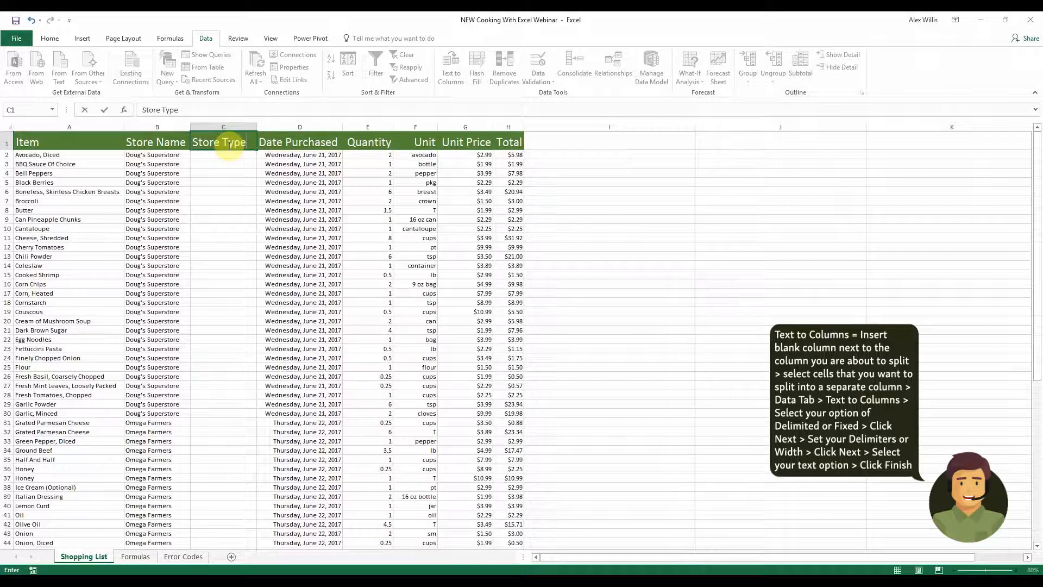
{"action": "key", "text": "Return"}
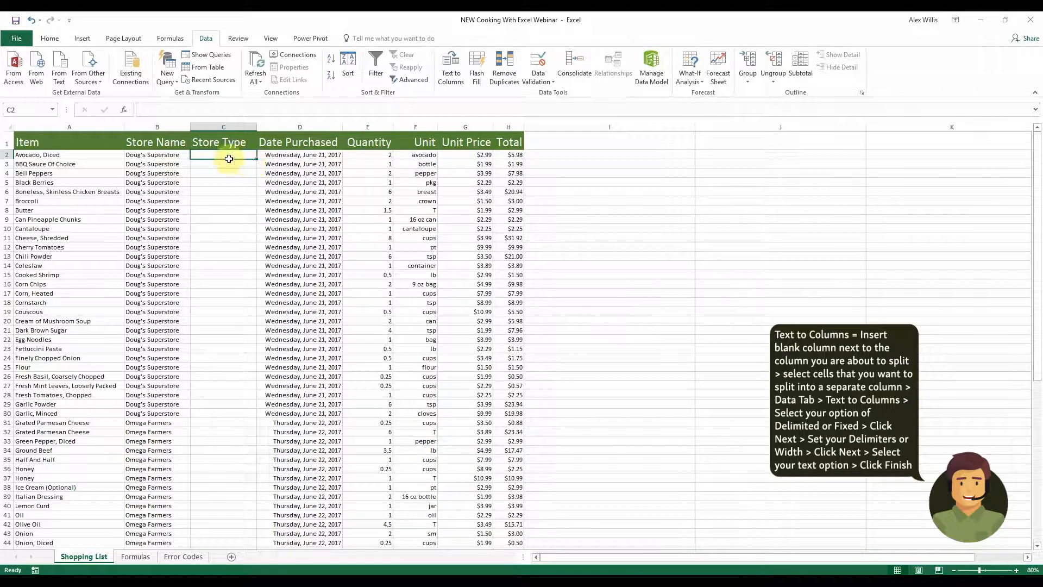
Split the Store Name values from row 2 to row 66 into two columns with Text to Columns, using a space delimiter
{"action": "left_click", "coordinate": [168, 156]}
{"action": "left_click_drag", "start_coordinate": [170, 180], "coordinate": [136, 524]}
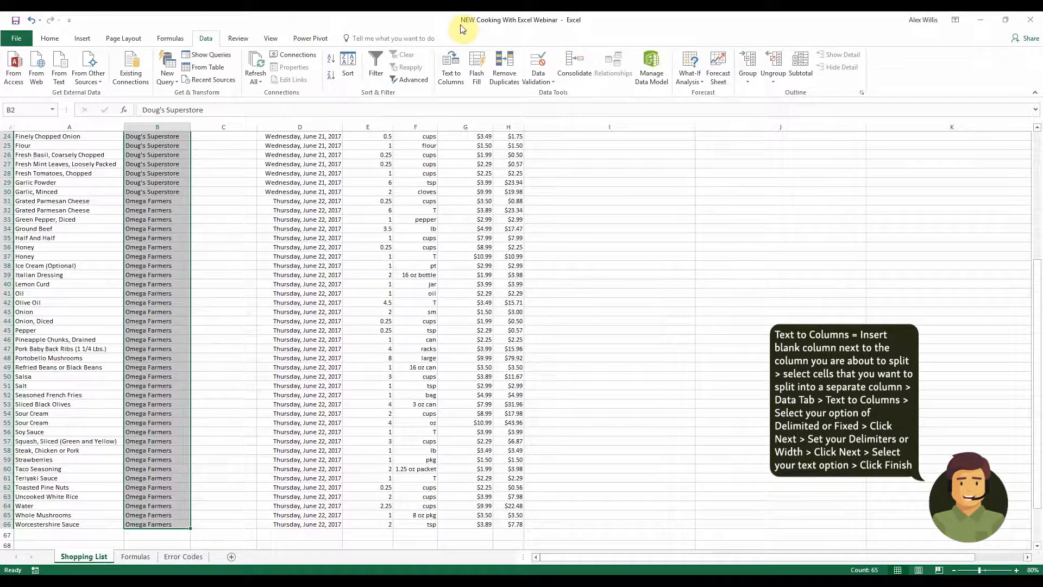
{"action": "left_click", "coordinate": [449, 67]}
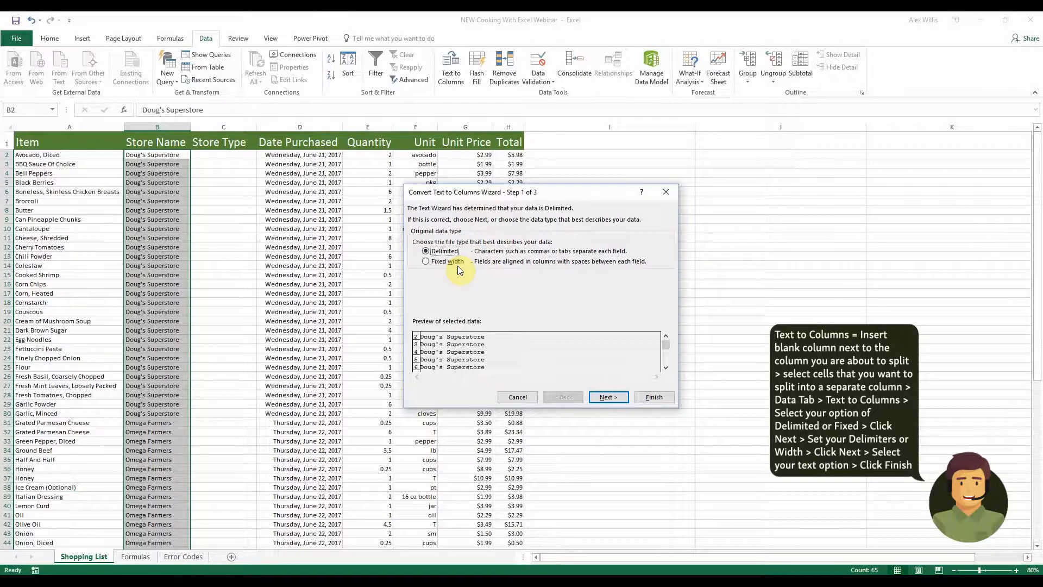
{"action": "left_click", "coordinate": [606, 397]}
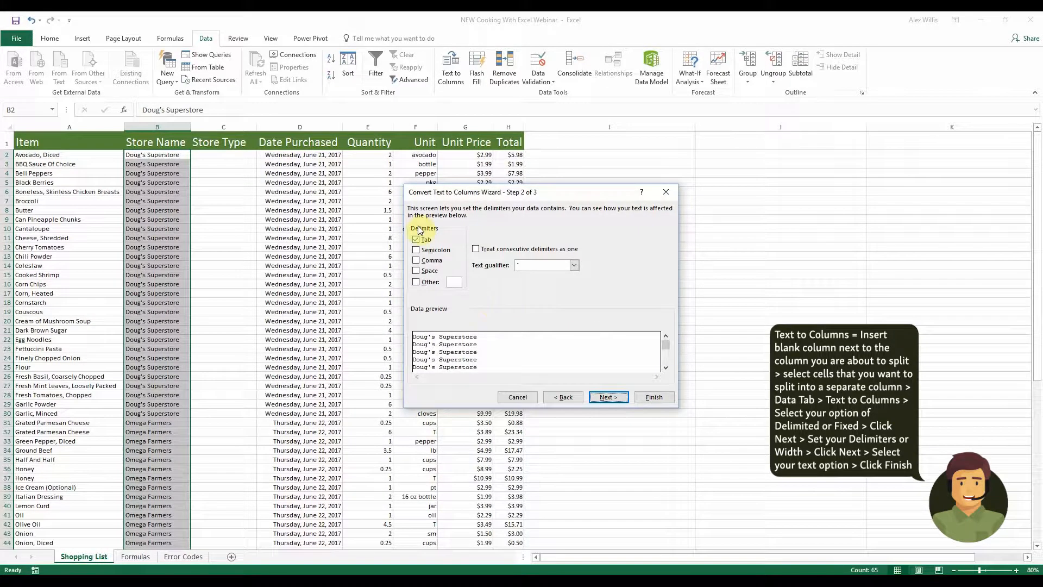
{"action": "left_click", "coordinate": [416, 271]}
{"action": "left_click", "coordinate": [605, 397]}
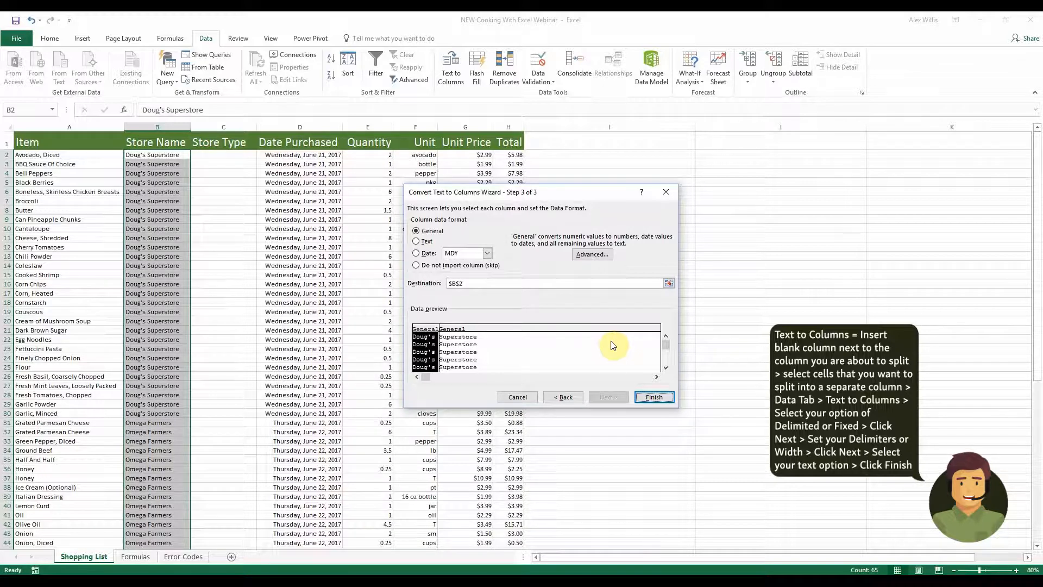
{"action": "left_click", "coordinate": [654, 397]}
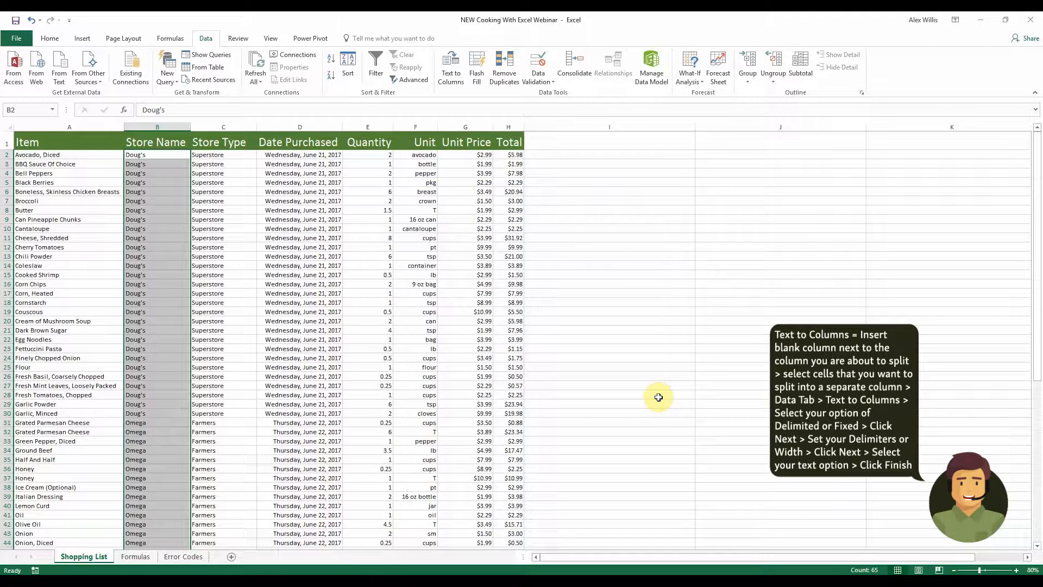
Scroll through the sheet to examine the split Store Name and Store Type columns
{"action": "left_click", "coordinate": [599, 246]}
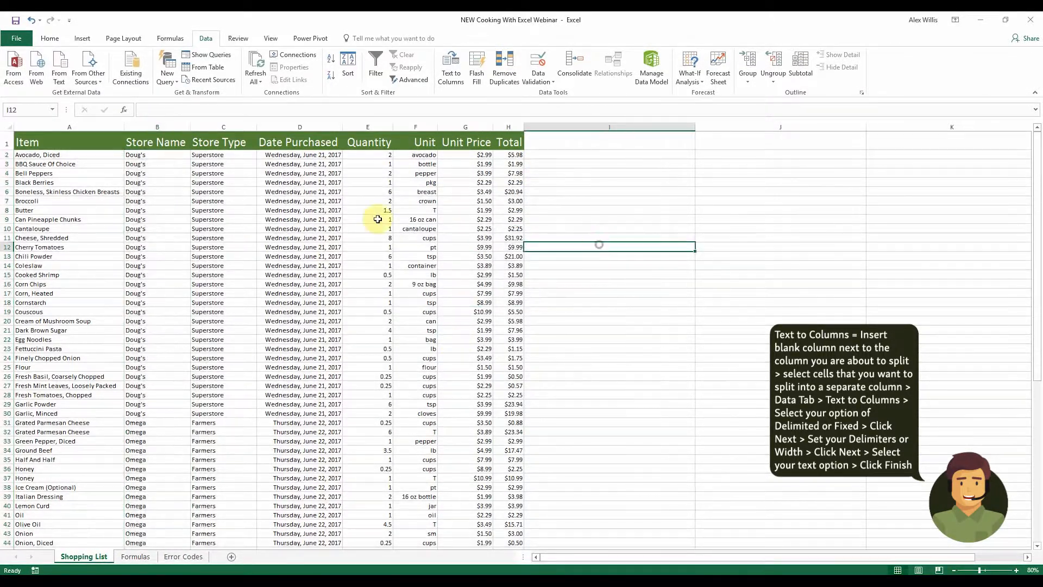
{"action": "left_click", "coordinate": [215, 173]}
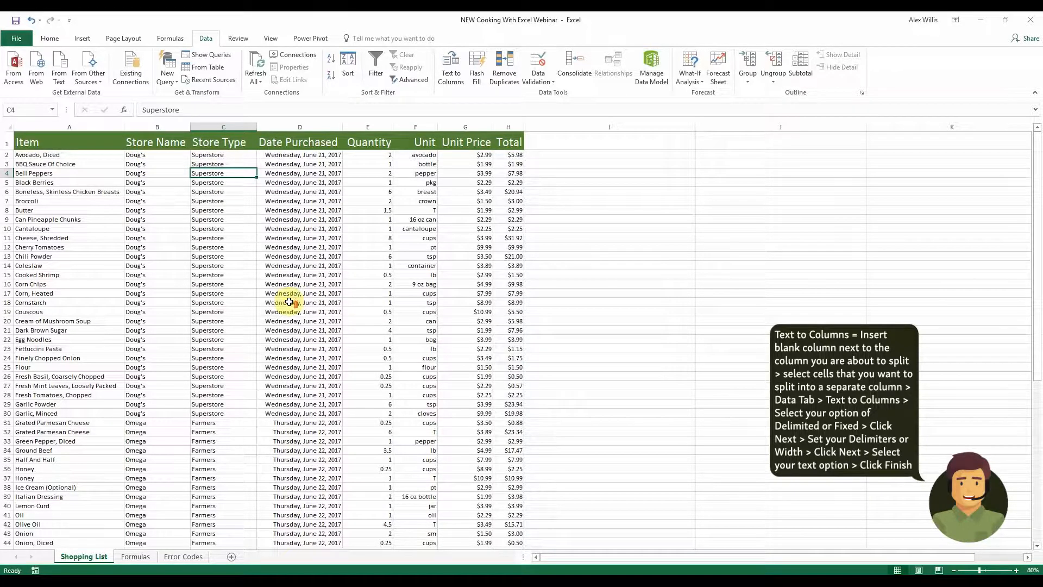
{"action": "scroll", "coordinate": [290, 302], "scroll_direction": "down", "scroll_amount": 2}
{"action": "scroll", "coordinate": [289, 302], "scroll_direction": "down", "scroll_amount": 1}
{"action": "scroll", "coordinate": [289, 303], "scroll_direction": "up", "scroll_amount": 3}
{"action": "scroll", "coordinate": [289, 302], "scroll_direction": "down", "scroll_amount": 10}
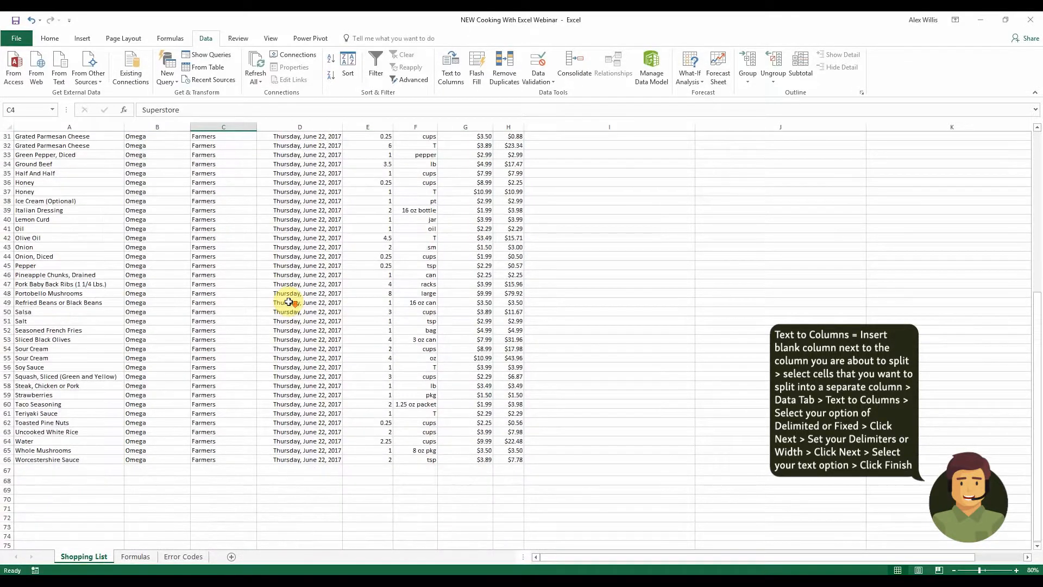
{"action": "scroll", "coordinate": [289, 303], "scroll_direction": "down", "scroll_amount": 1}
{"action": "scroll", "coordinate": [280, 299], "scroll_direction": "up", "scroll_amount": 5}
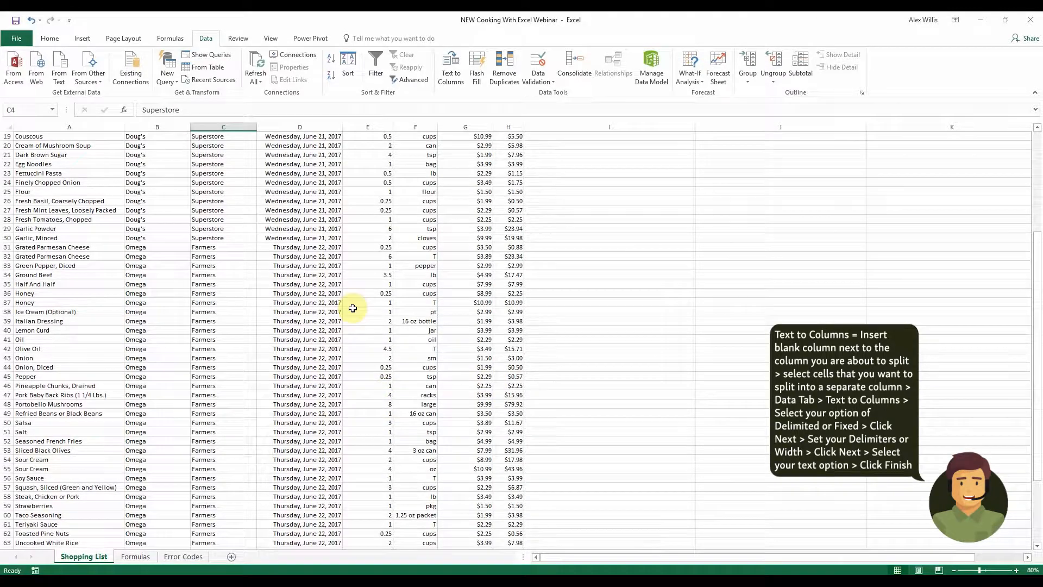
{"action": "scroll", "coordinate": [413, 435], "scroll_direction": "up", "scroll_amount": 6}
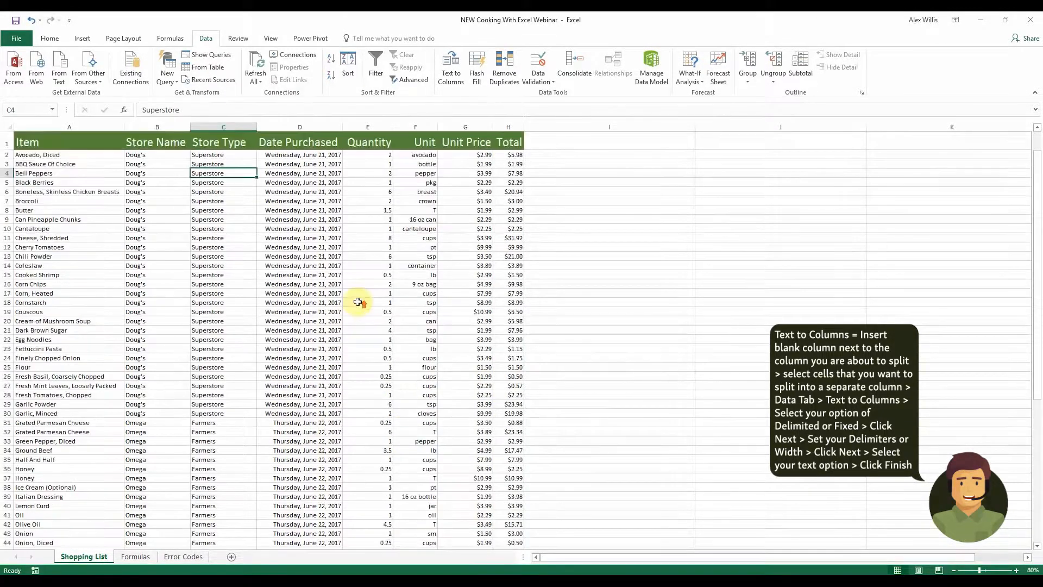
Freeze the top header row so it stays visible while scrolling the list
{"action": "left_click", "coordinate": [60, 142]}
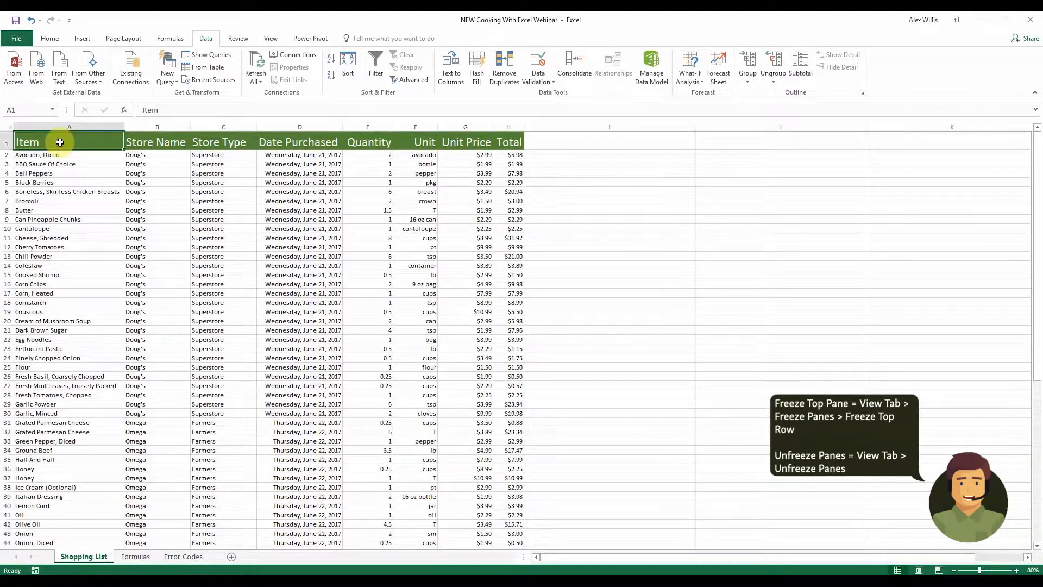
{"action": "left_click", "coordinate": [269, 39]}
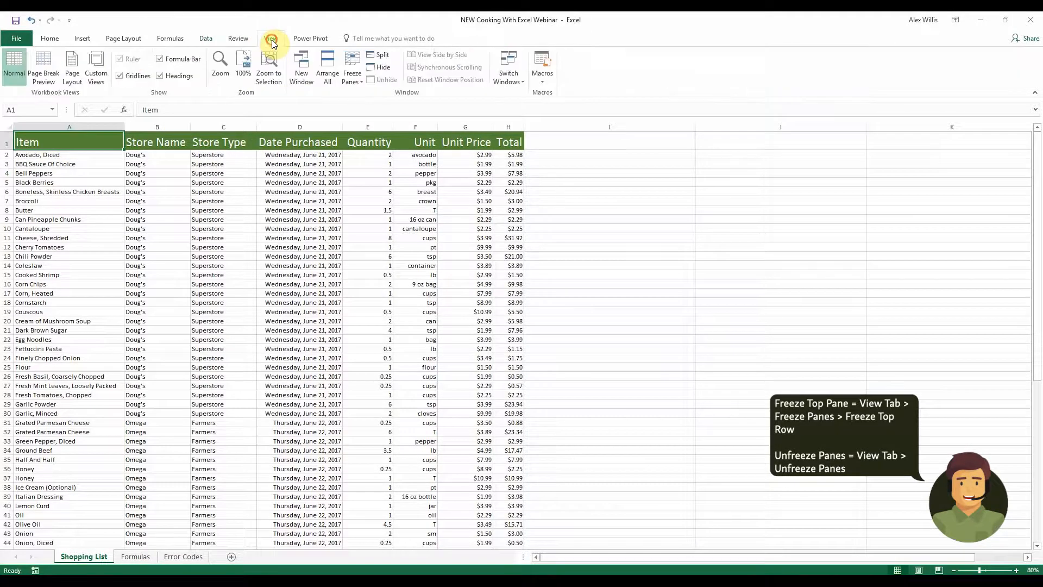
{"action": "left_click", "coordinate": [360, 75]}
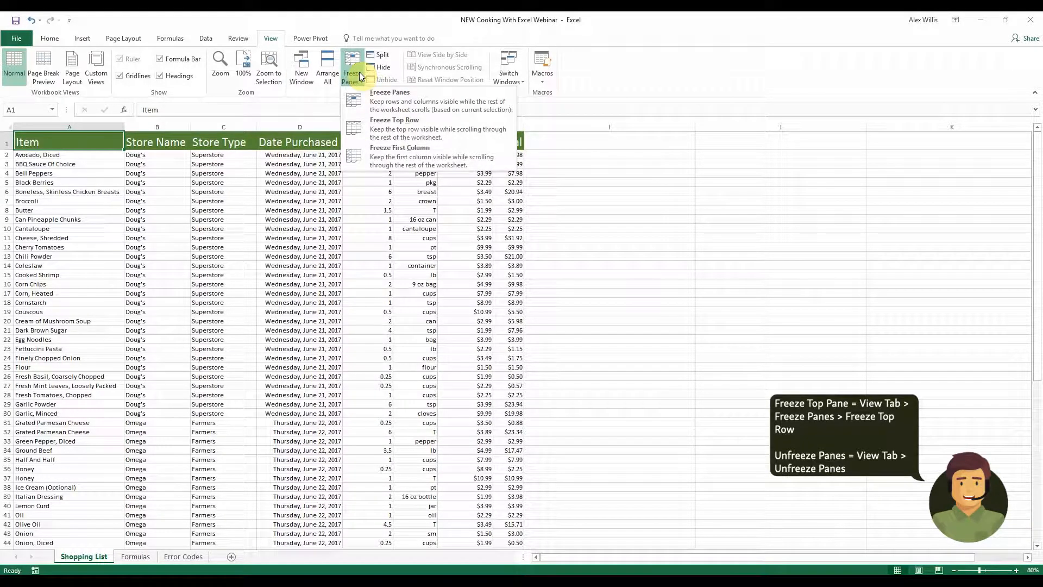
{"action": "left_click", "coordinate": [410, 126]}
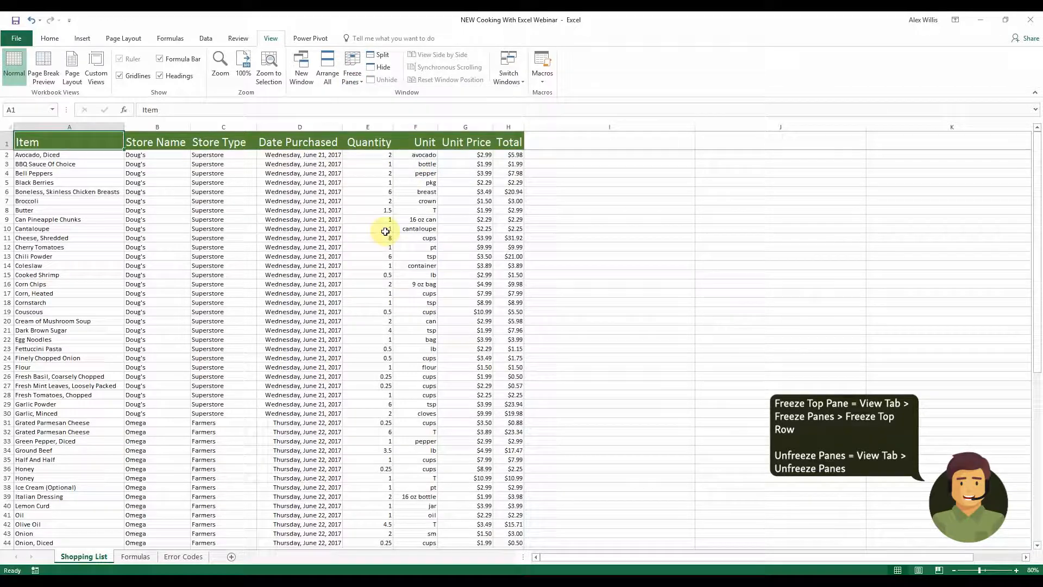
{"action": "scroll", "coordinate": [355, 272], "scroll_direction": "down", "scroll_amount": 11}
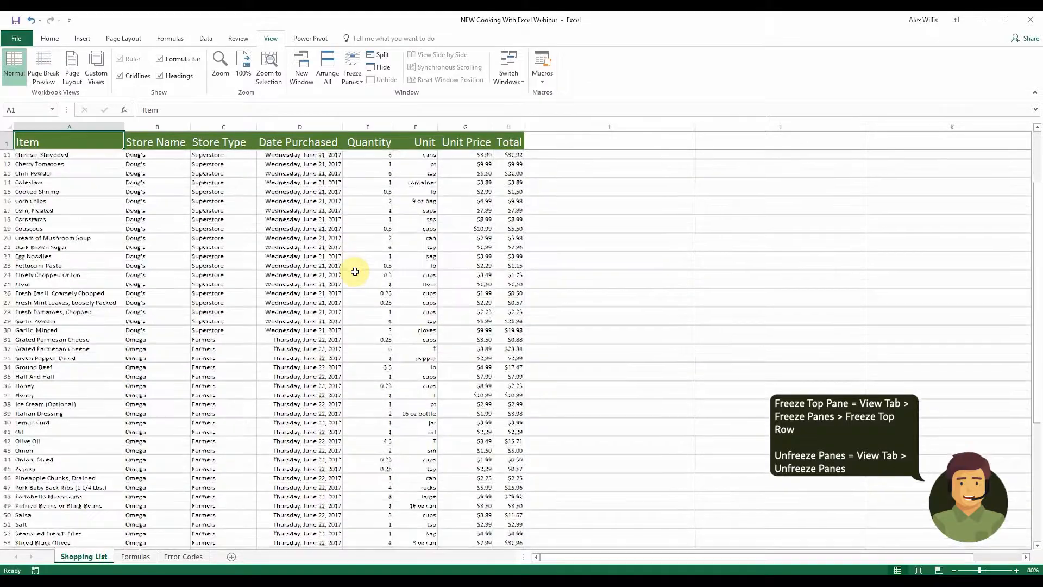
{"action": "scroll", "coordinate": [352, 277], "scroll_direction": "down", "scroll_amount": 6}
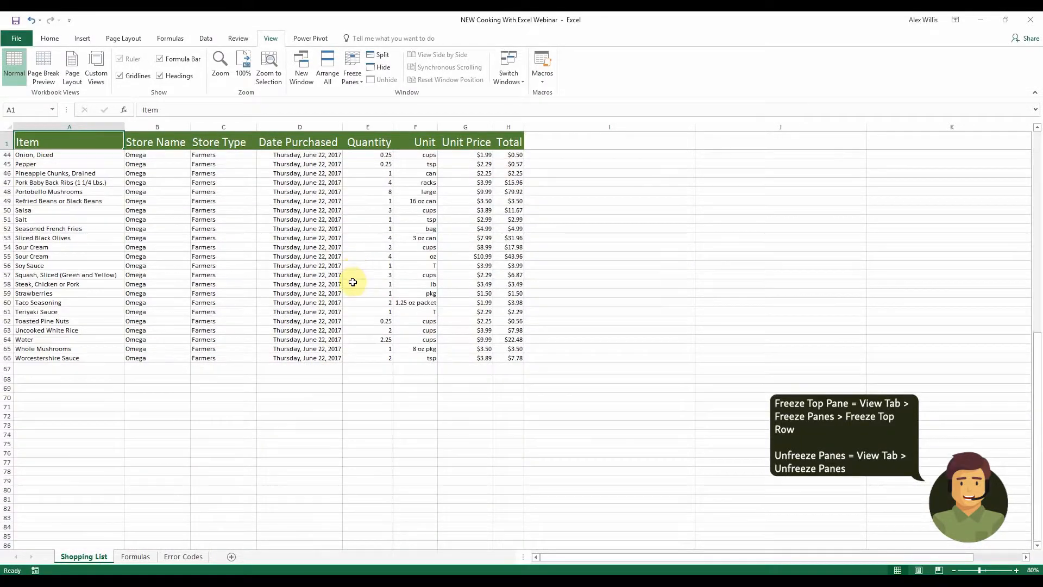
{"action": "scroll", "coordinate": [345, 309], "scroll_direction": "up", "scroll_amount": 4}
{"action": "scroll", "coordinate": [344, 311], "scroll_direction": "up", "scroll_amount": 13}
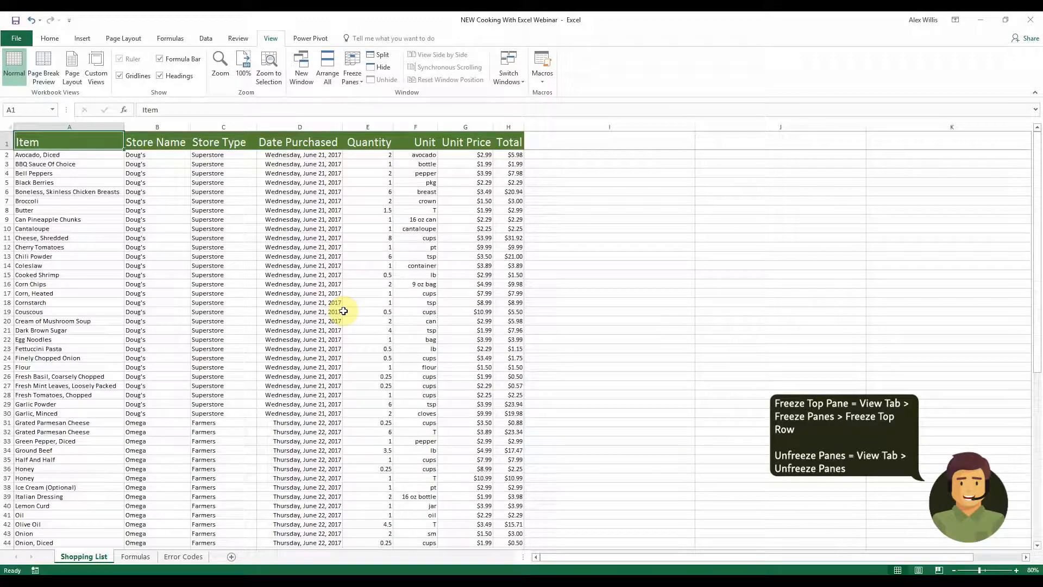
Unfreeze the panes on the sheet
{"action": "left_click", "coordinate": [352, 81]}
{"action": "left_click", "coordinate": [375, 92]}
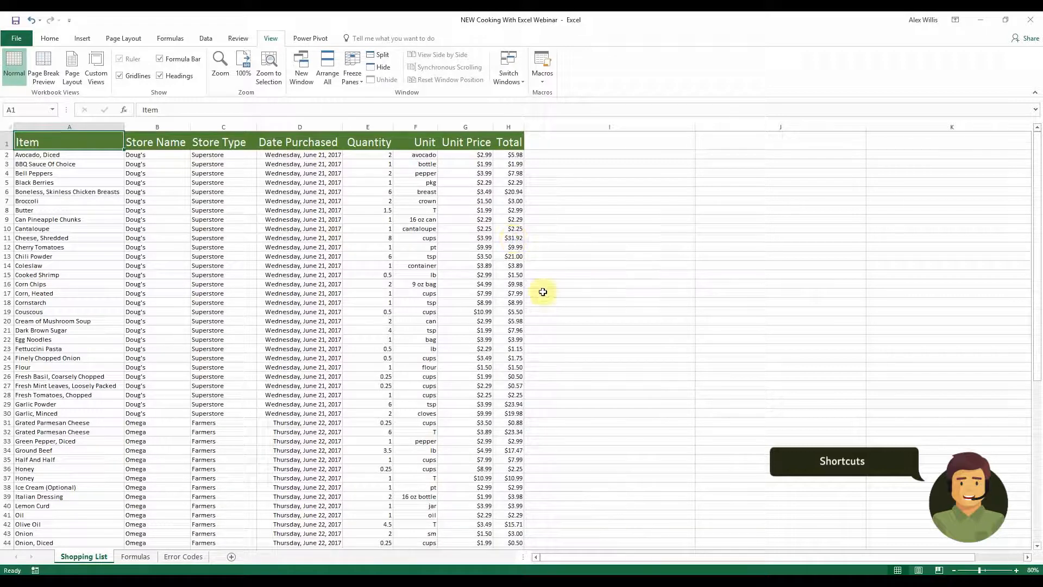
{"action": "left_click", "coordinate": [512, 347]}
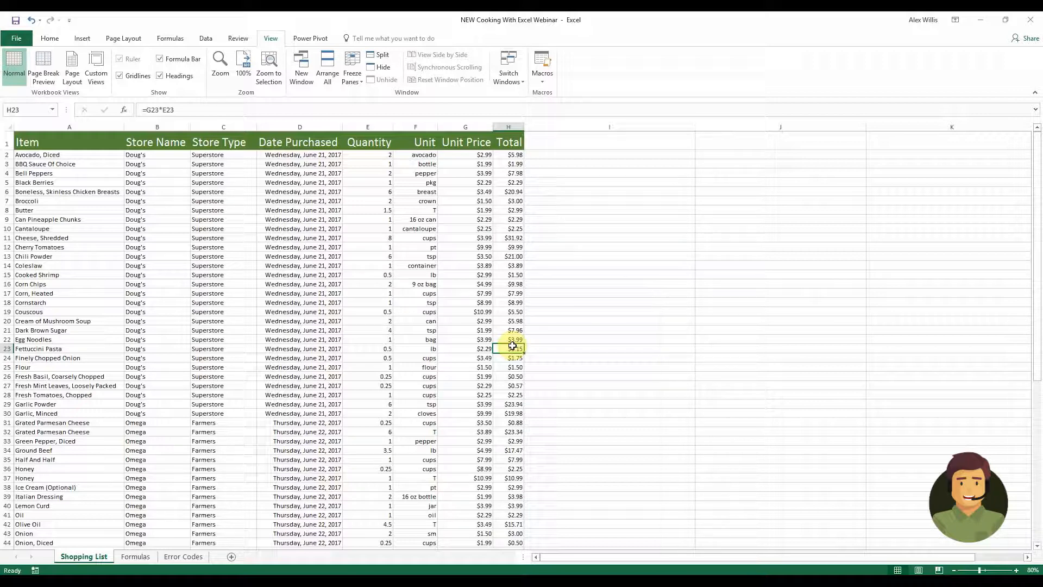
Jump to the top and bottom of the Total column and move between Unit Price cells
{"action": "key", "text": "ctrl+Up"}
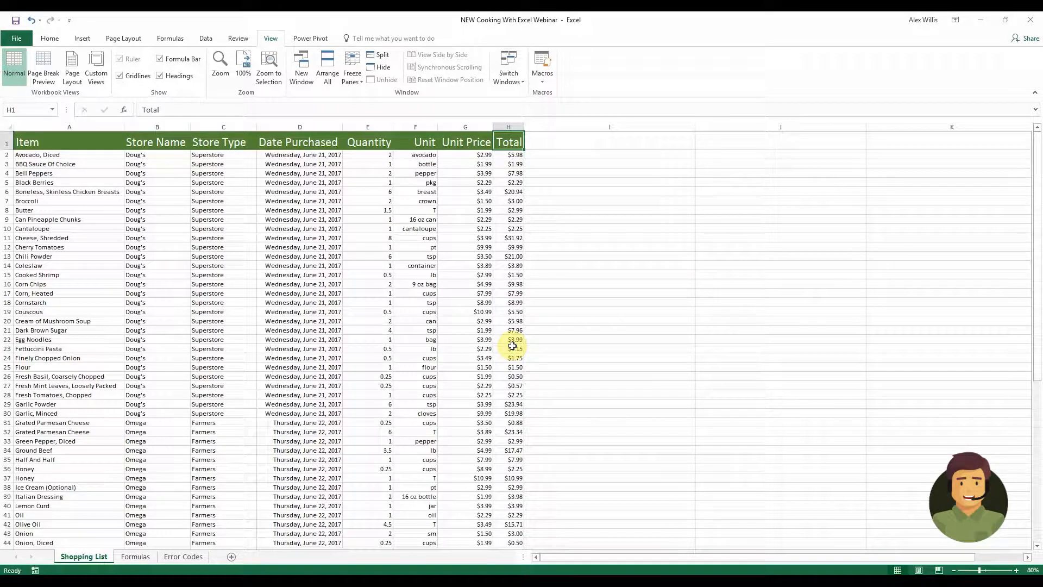
{"action": "left_click", "coordinate": [511, 356]}
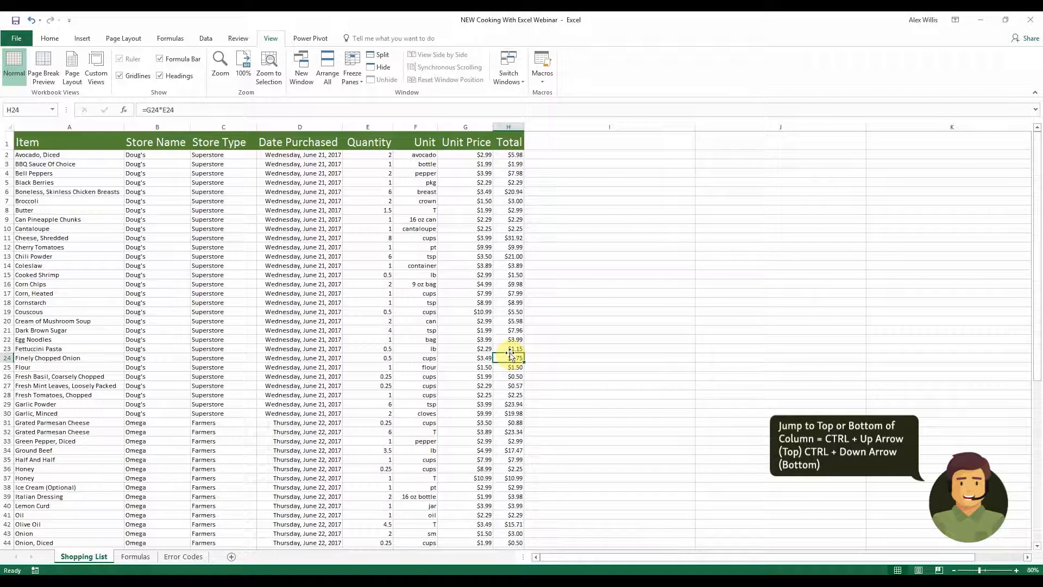
{"action": "key", "text": "ctrl+Down"}
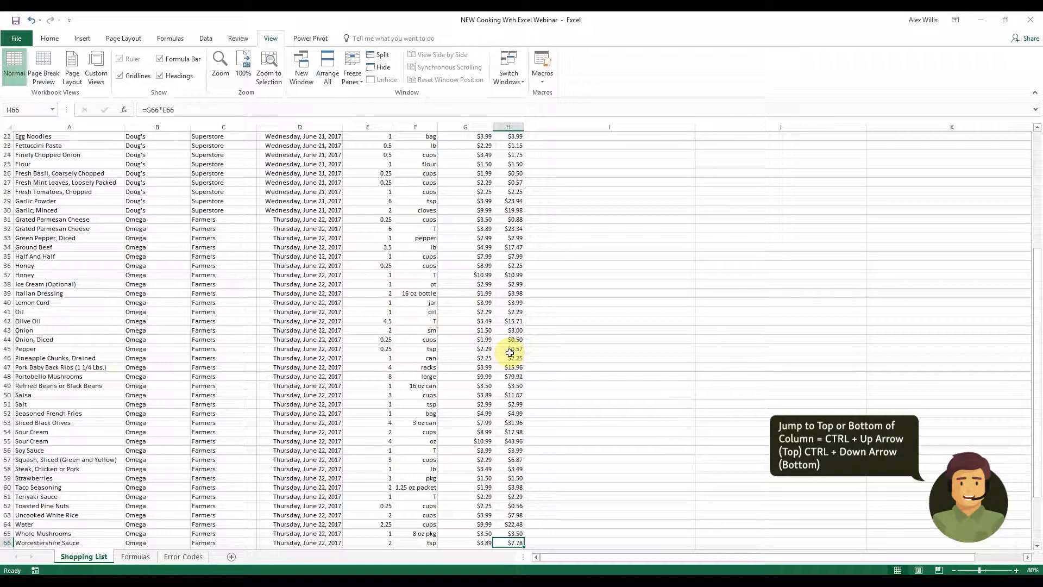
{"action": "left_click", "coordinate": [464, 340]}
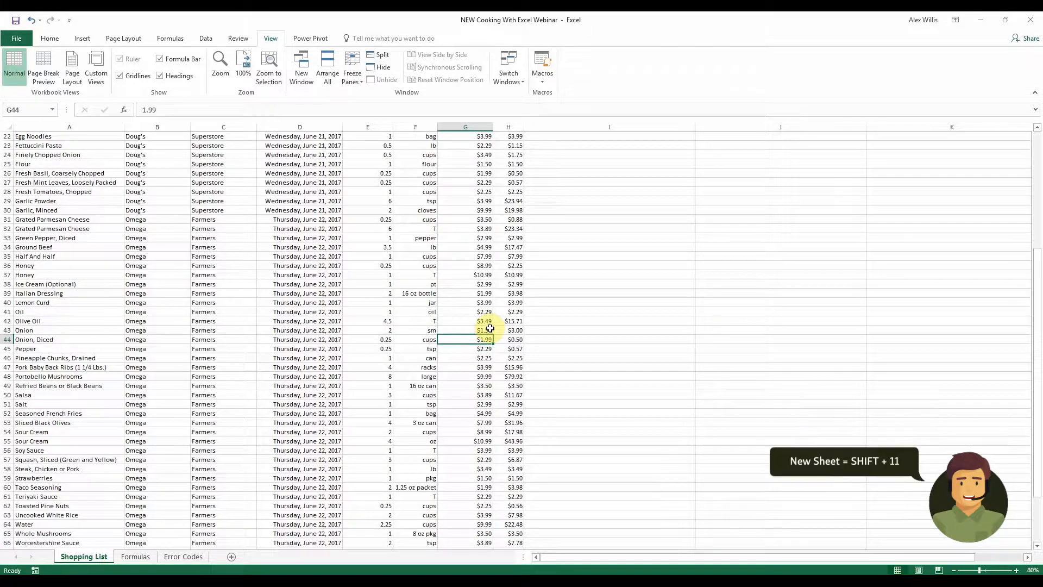
{"action": "left_click", "coordinate": [491, 312]}
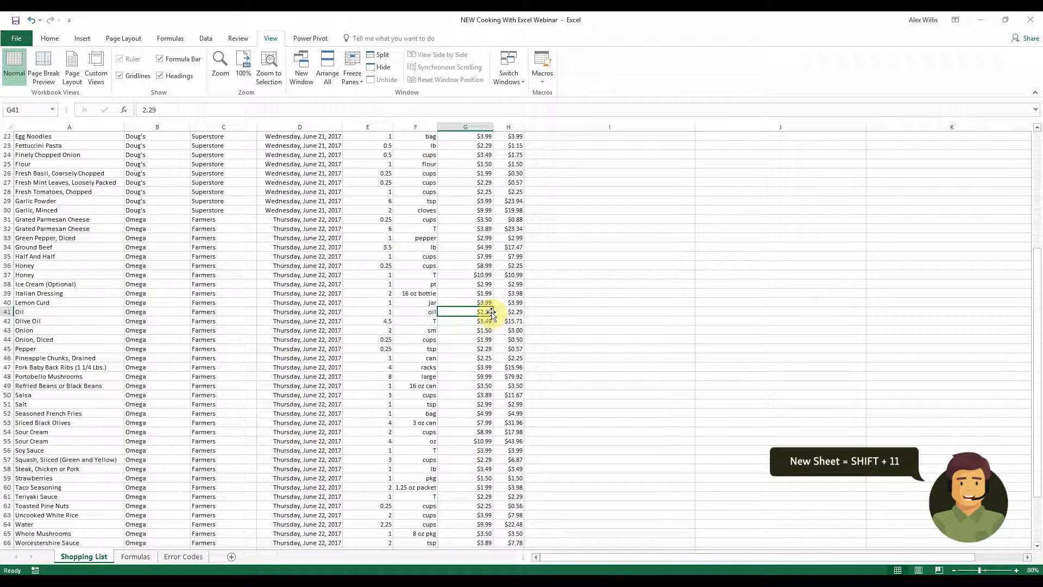
Insert a new blank worksheet and delete it again
{"action": "key", "text": "shift+F11"}
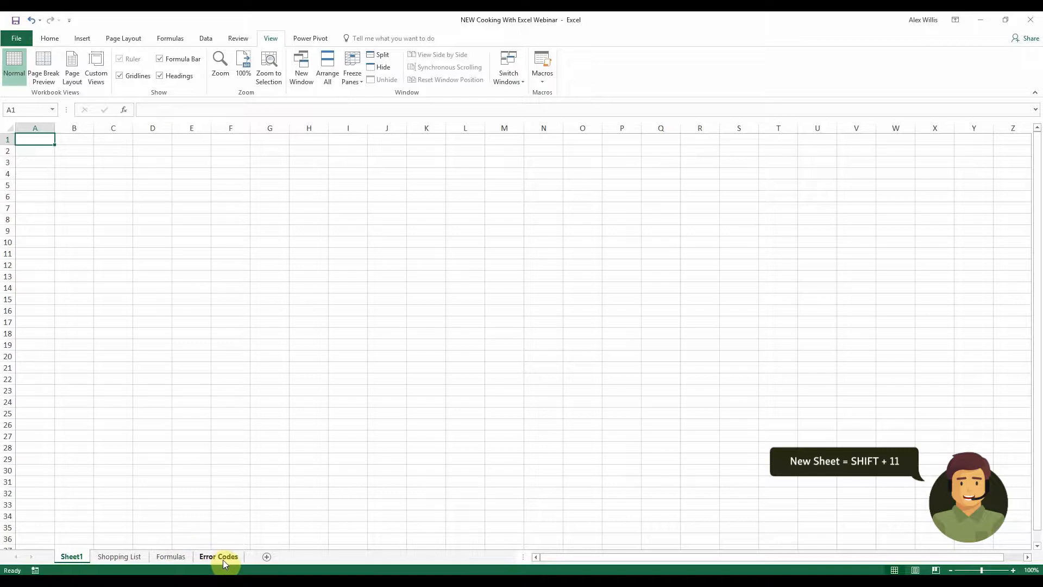
{"action": "right_click", "coordinate": [79, 557]}
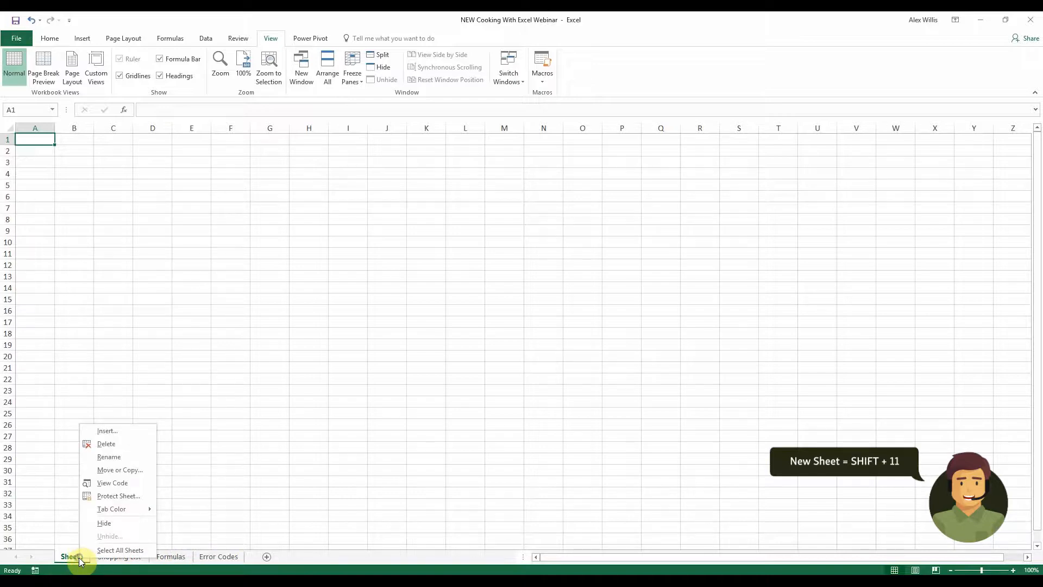
{"action": "left_click", "coordinate": [98, 448]}
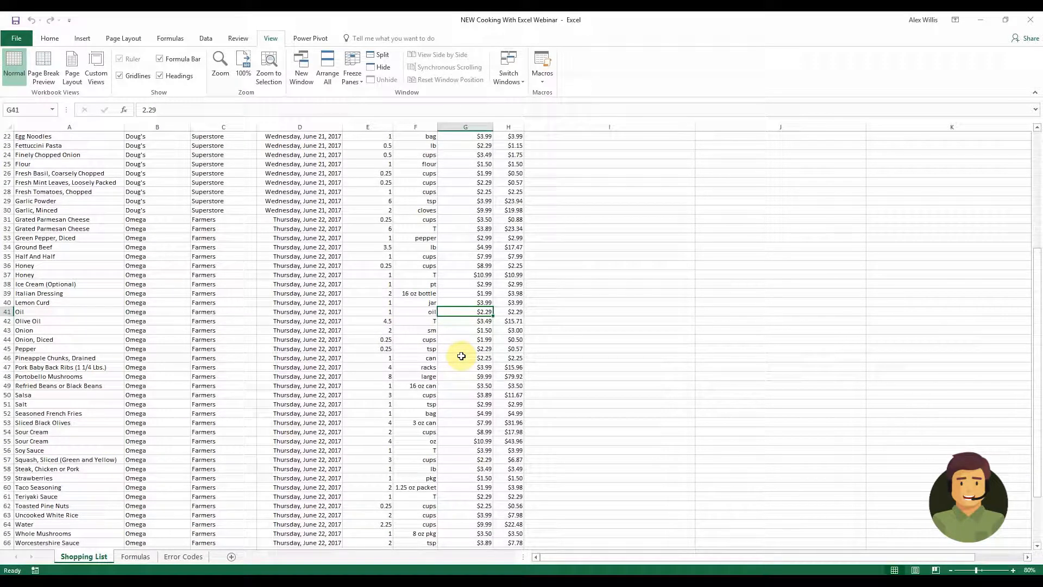
Switch the totals in H32:H48 to percentage format and back to currency format
{"action": "left_click_drag", "start_coordinate": [510, 231], "coordinate": [503, 374]}
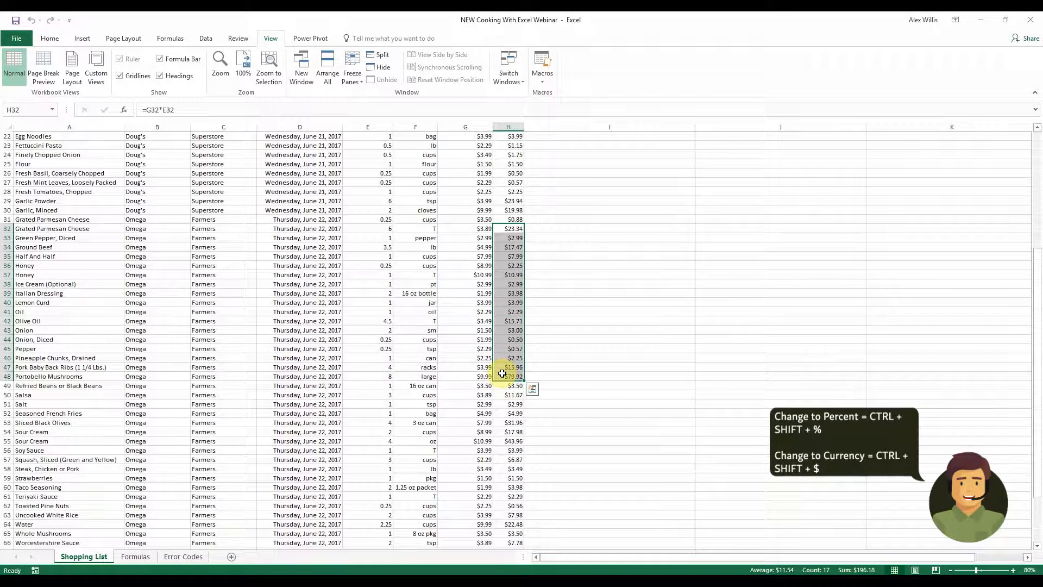
{"action": "key", "text": "ctrl+shift+5"}
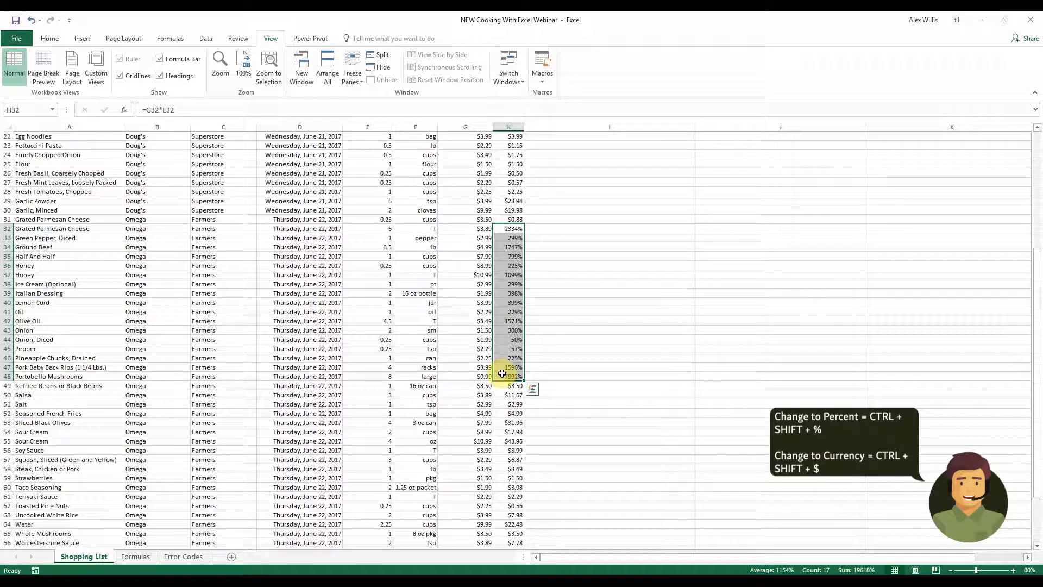
{"action": "key", "text": "ctrl+shift+4"}
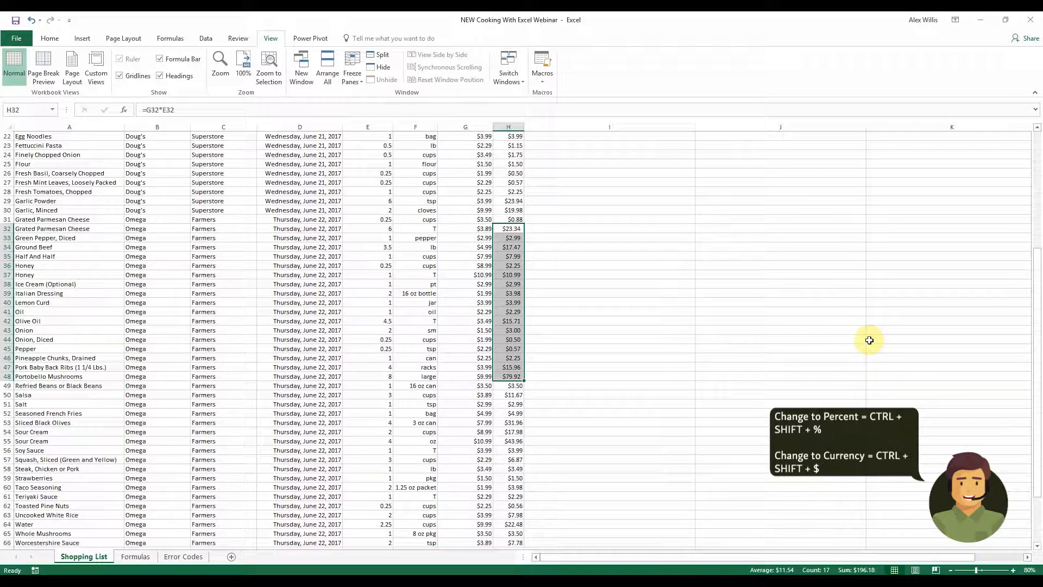
Toggle bold and italic on and off again for the totals in H32:H48
{"action": "key", "text": "ctrl+2"}
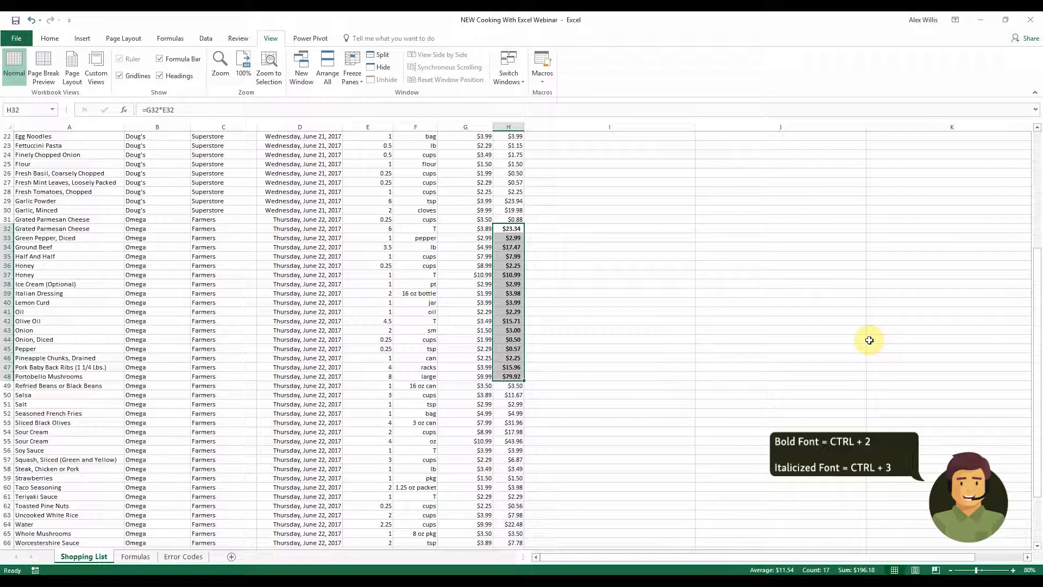
{"action": "key", "text": "ctrl+3"}
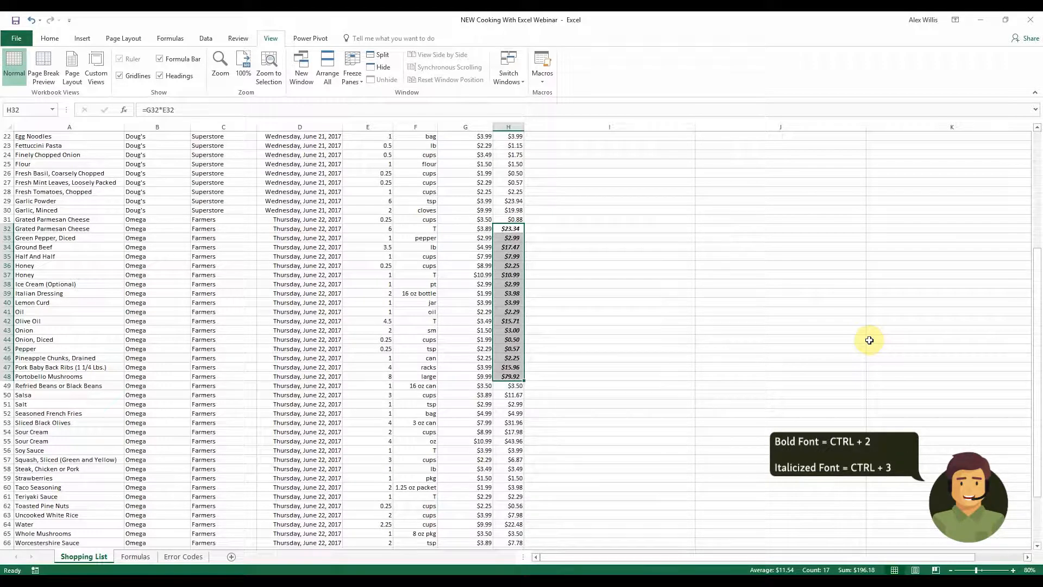
{"action": "key", "text": "ctrl+3"}
{"action": "key", "text": "ctrl+2"}
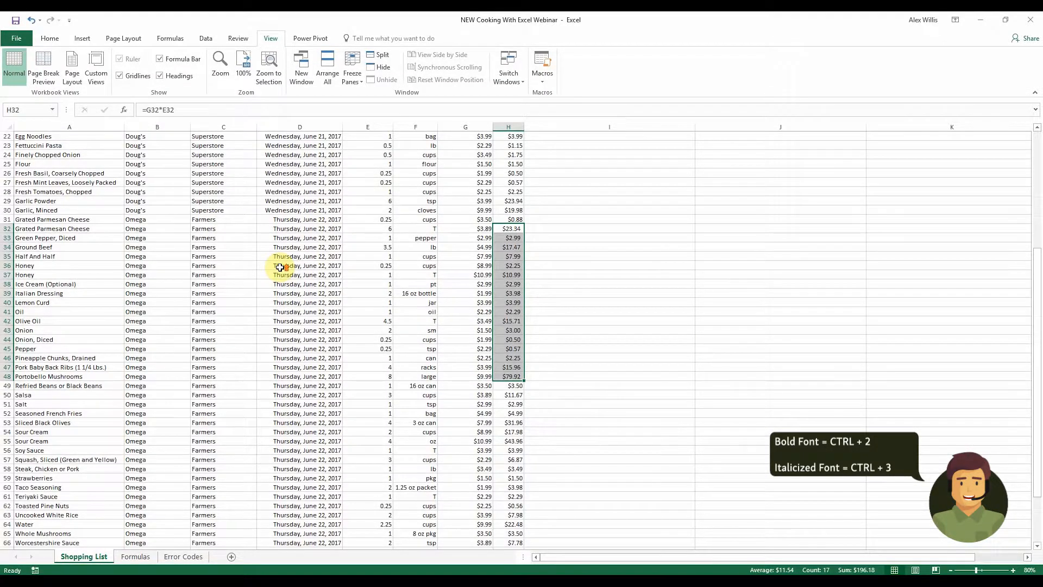
Hide rows 17 to 30 of the list and unhide them again
{"action": "scroll", "coordinate": [280, 267], "scroll_direction": "up", "scroll_amount": 7}
{"action": "left_click_drag", "start_coordinate": [50, 294], "coordinate": [510, 410]}
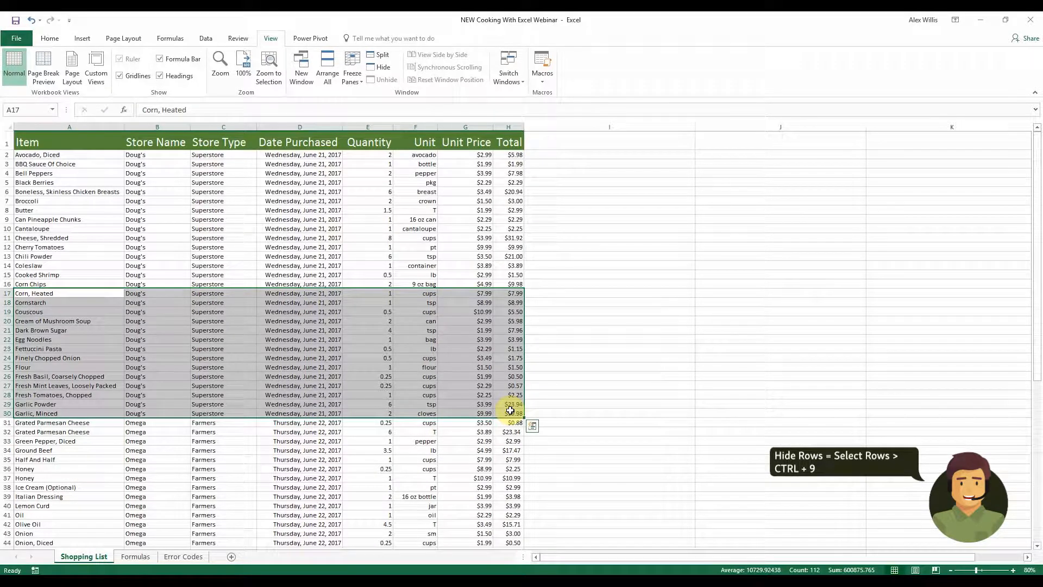
{"action": "key", "text": "ctrl+9"}
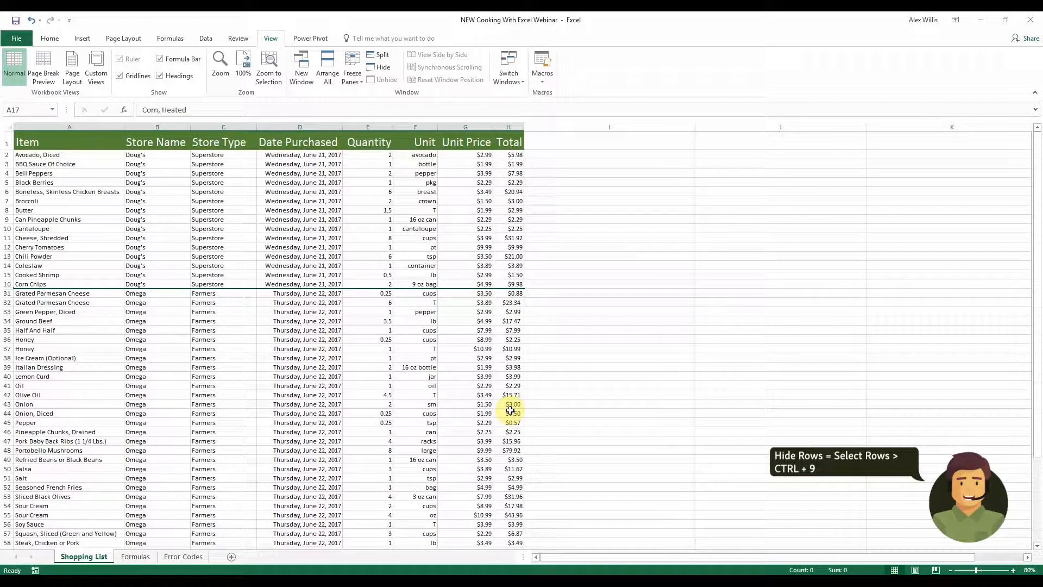
{"action": "key", "text": "ctrl+shift+9"}
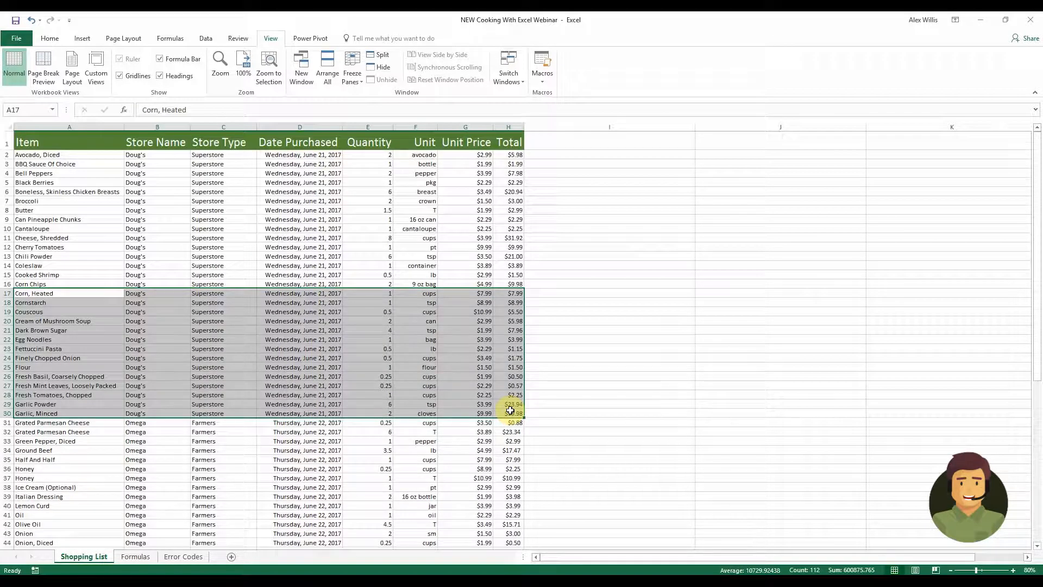
Extend a selection up and down the Quantity column one cell at a time from E26 and E27
{"action": "left_click", "coordinate": [356, 218]}
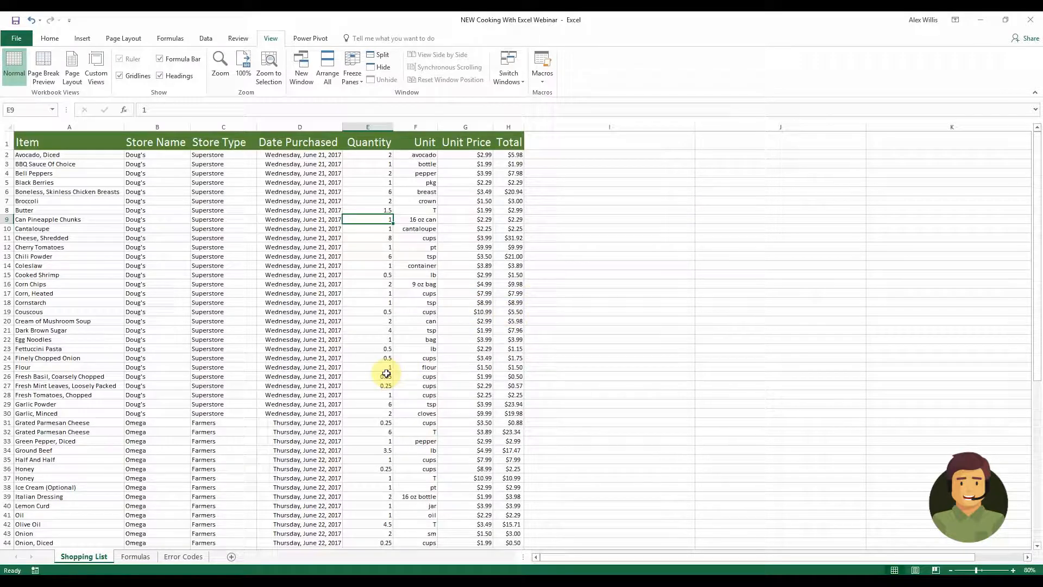
{"action": "left_click", "coordinate": [367, 375]}
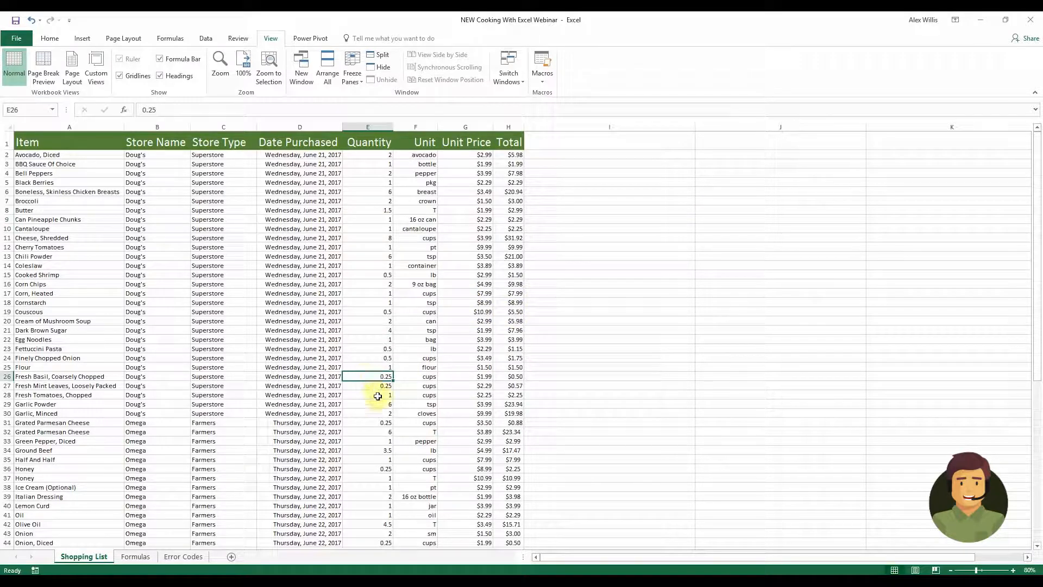
{"action": "key", "text": "shift+Up"}
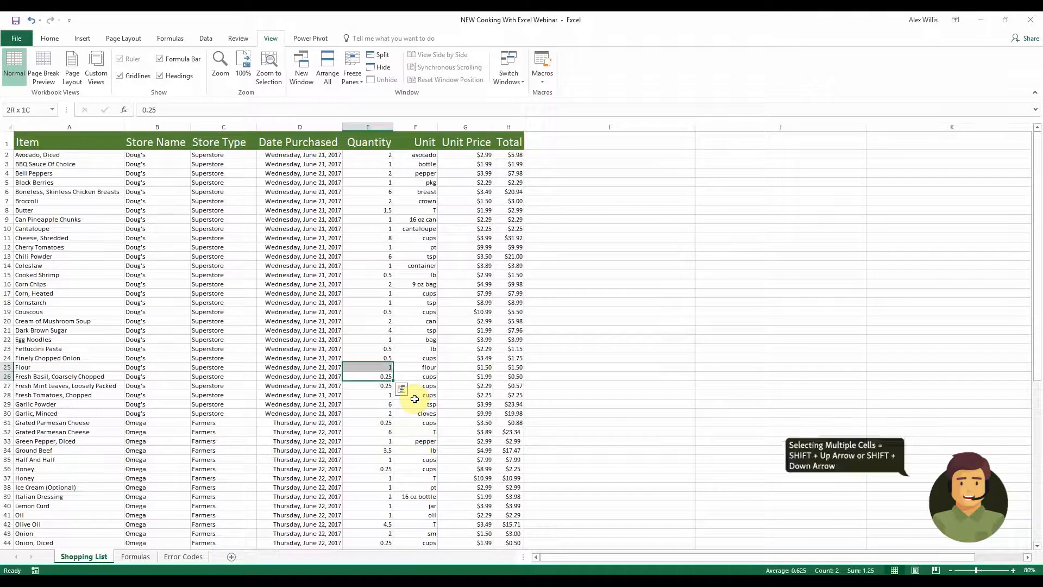
{"action": "key", "text": "shift+Up"}
{"action": "key", "text": "shift+Up"}
{"action": "key", "text": "shift+Up"}
{"action": "key", "text": "shift+Up"}
{"action": "key", "text": "shift+Up"}
{"action": "key", "text": "shift+Up"}
{"action": "key", "text": "shift+Up"}
{"action": "key", "text": "shift+Up"}
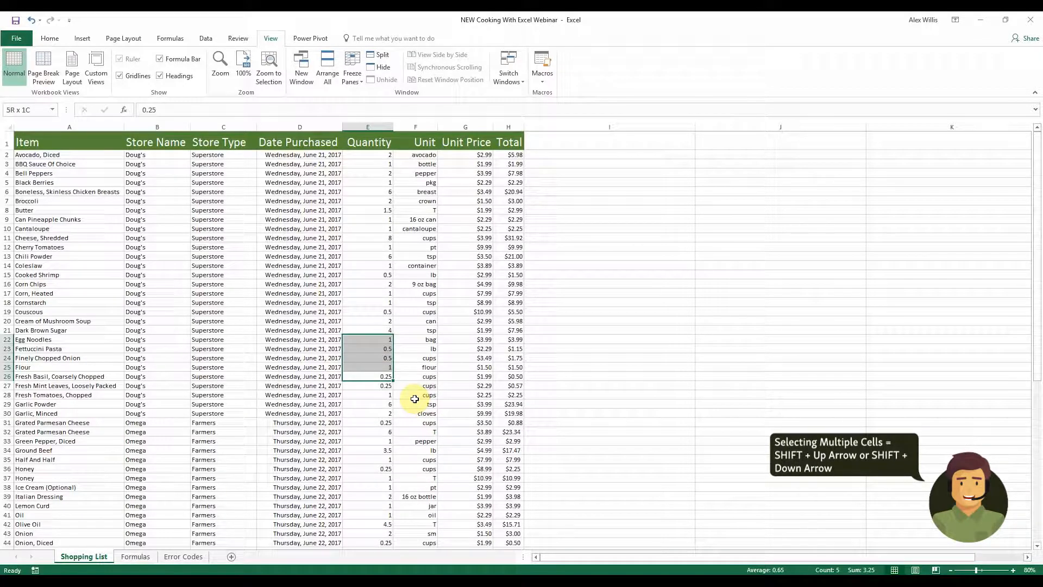
{"action": "key", "text": "shift+Up"}
{"action": "key", "text": "shift+Up"}
{"action": "key", "text": "shift+Up"}
{"action": "key", "text": "shift+Up"}
{"action": "key", "text": "shift+Up"}
{"action": "key", "text": "shift+Up"}
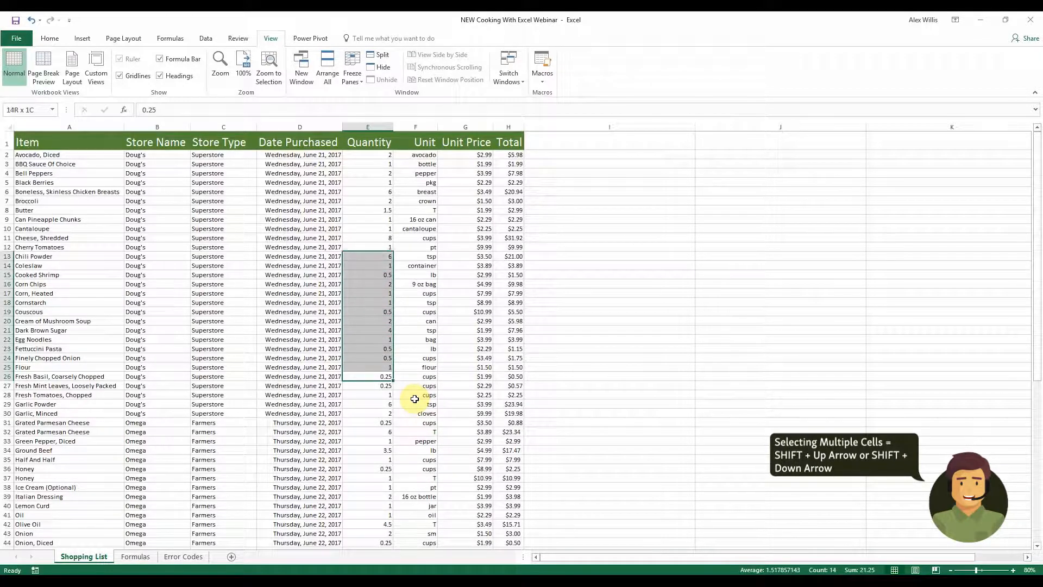
{"action": "key", "text": "shift+Down"}
{"action": "key", "text": "shift+Down"}
{"action": "key", "text": "shift+Down"}
{"action": "key", "text": "shift+Down"}
{"action": "key", "text": "Down"}
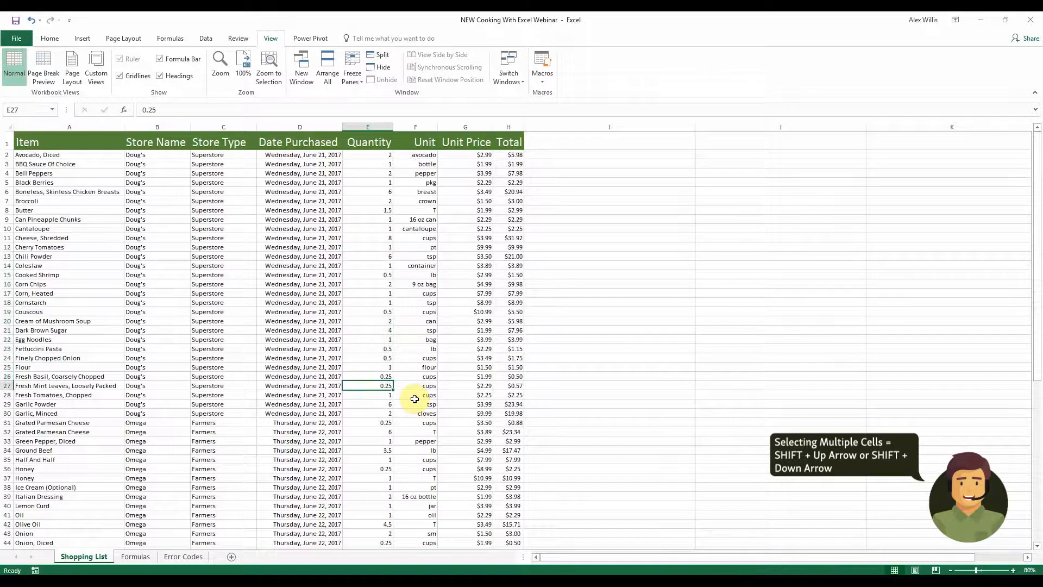
{"action": "key", "text": "shift+Down"}
{"action": "key", "text": "shift+Down"}
{"action": "key", "text": "shift+Down"}
{"action": "key", "text": "shift+Down"}
{"action": "key", "text": "shift+Down"}
{"action": "key", "text": "shift+Down"}
{"action": "key", "text": "shift+Down"}
{"action": "key", "text": "shift+Down"}
{"action": "key", "text": "shift+Down"}
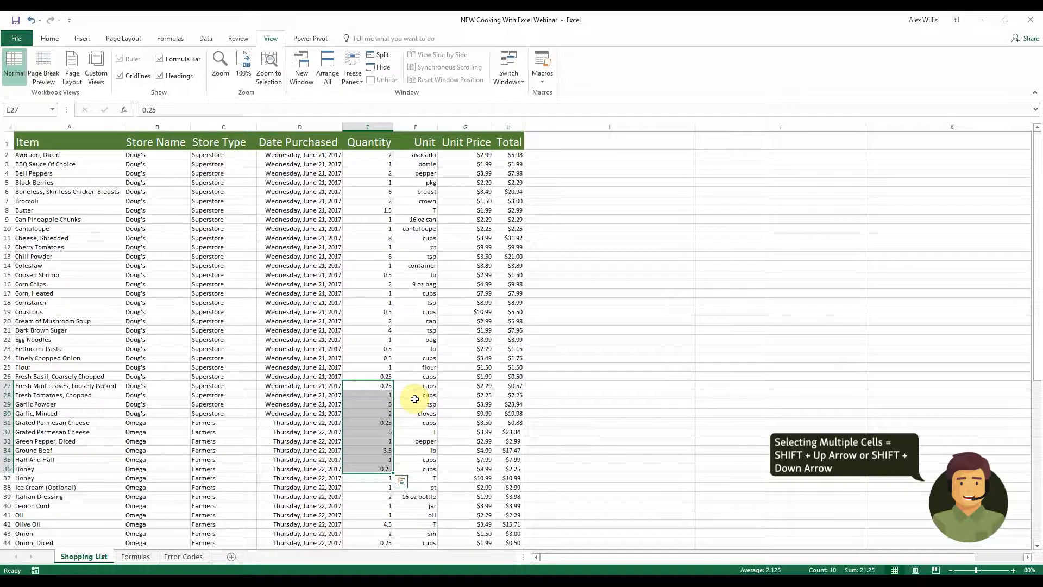
Select the Quantity cells from E20 to the top and to the bottom of the column
{"action": "left_click", "coordinate": [382, 319]}
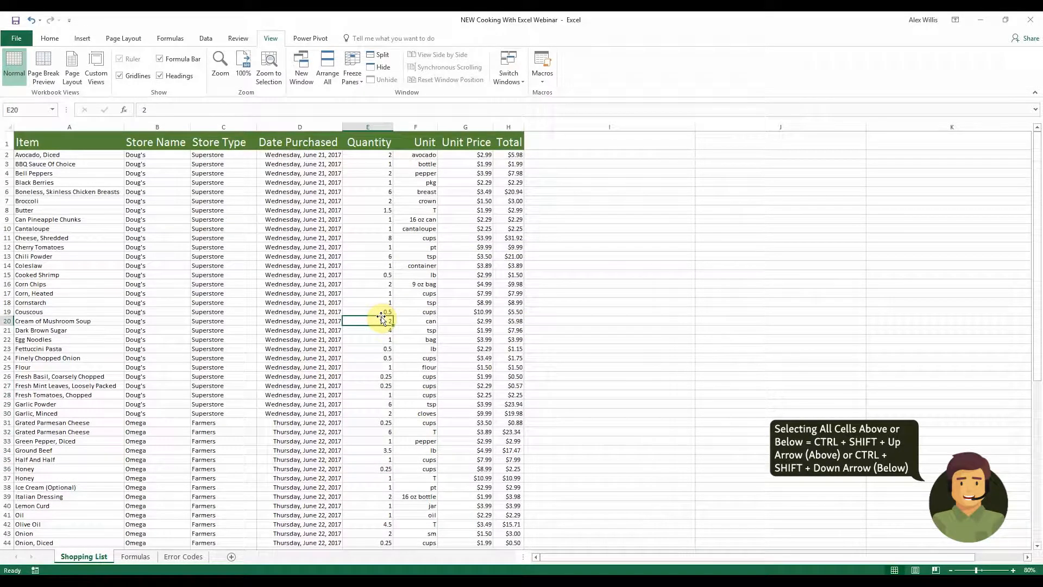
{"action": "key", "text": "ctrl+shift+Up"}
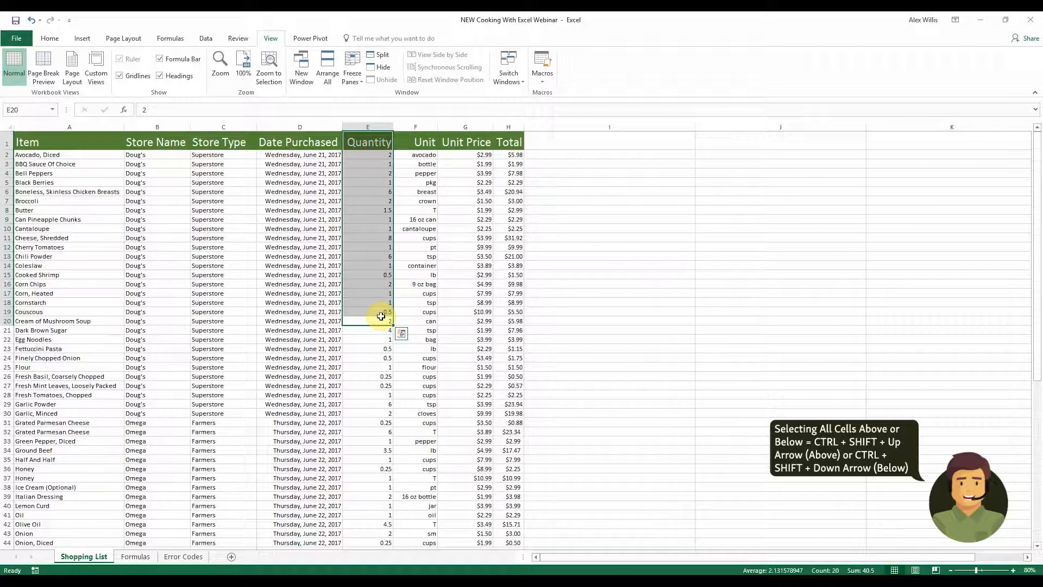
{"action": "left_click", "coordinate": [380, 318]}
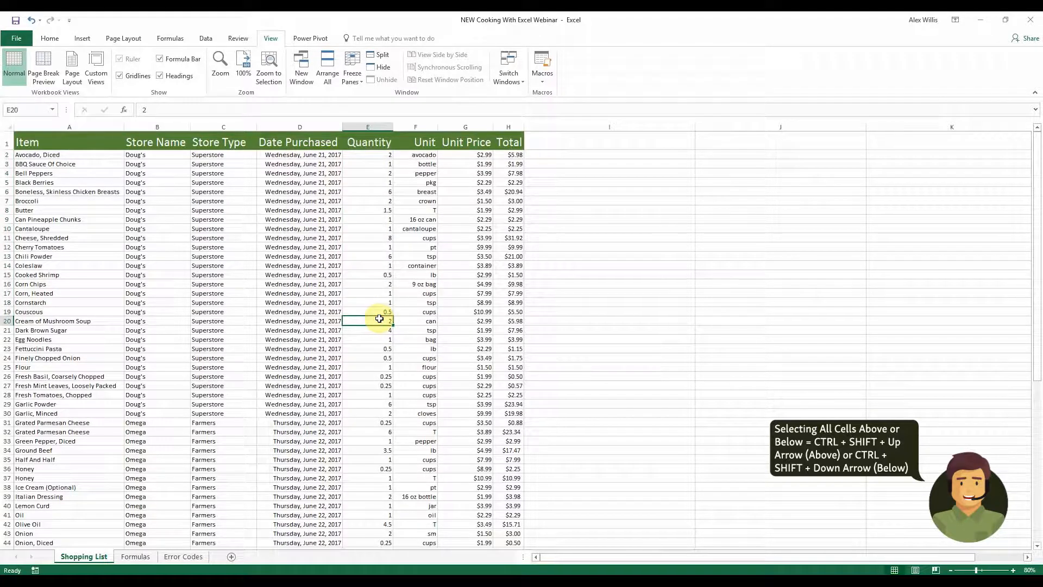
{"action": "key", "text": "ctrl+shift+Down"}
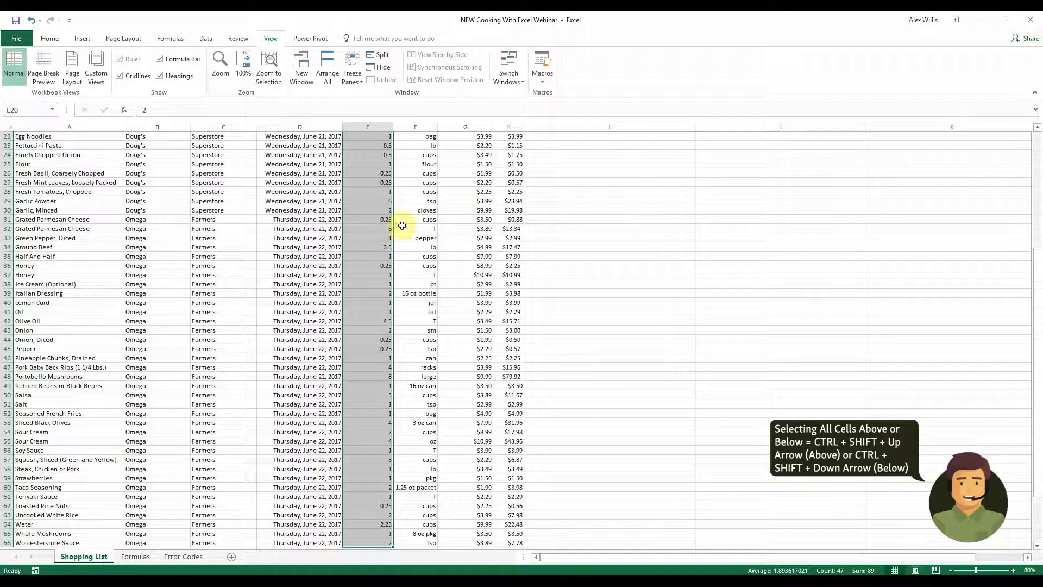
Select the whole Date Purchased column, and the whole row 33 of the list
{"action": "left_click", "coordinate": [310, 239]}
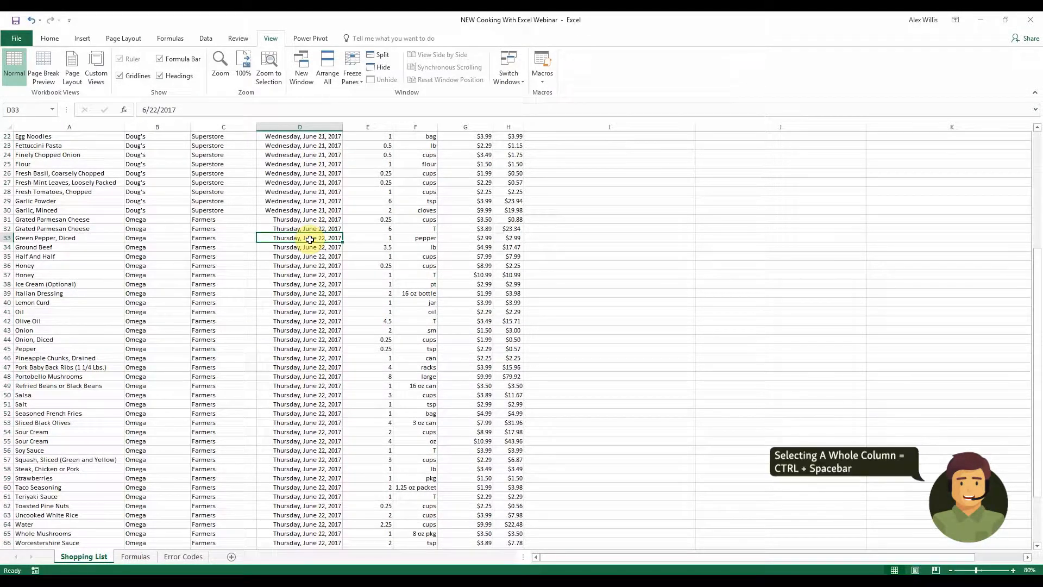
{"action": "key", "text": "ctrl+space"}
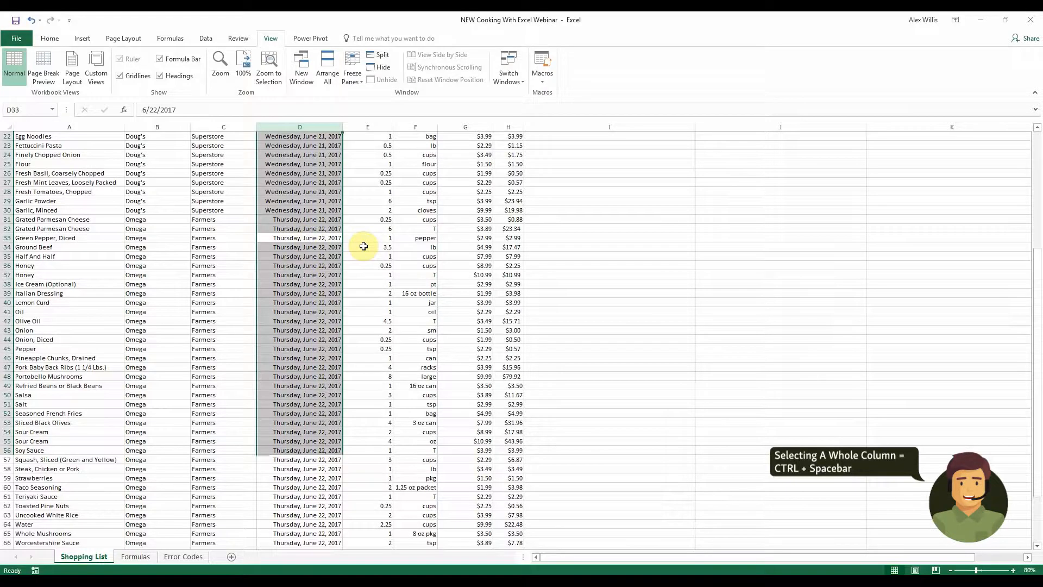
{"action": "scroll", "coordinate": [361, 242], "scroll_direction": "up", "scroll_amount": 1}
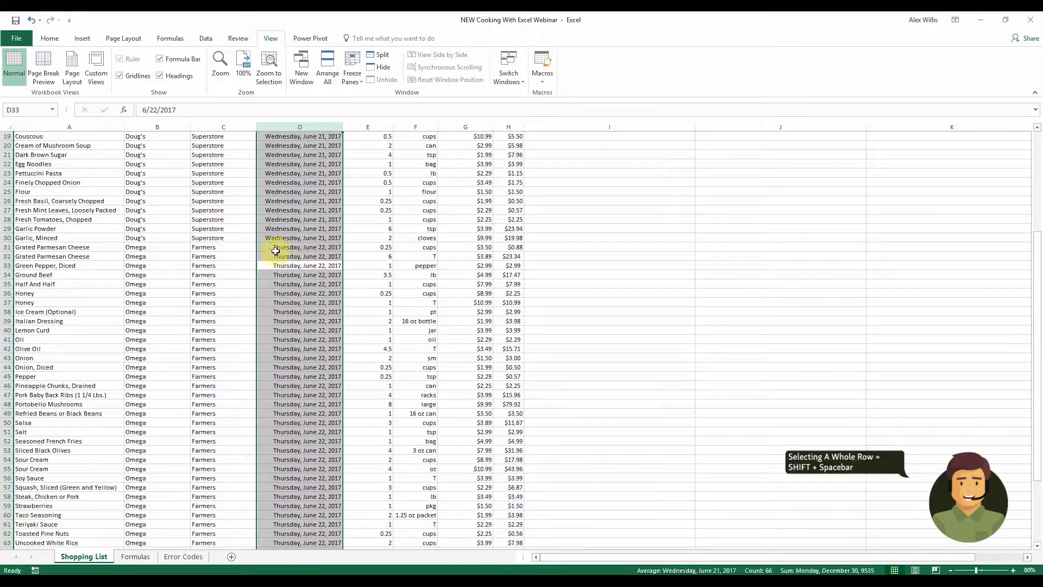
{"action": "left_click", "coordinate": [238, 267]}
{"action": "key", "text": "shift+space"}
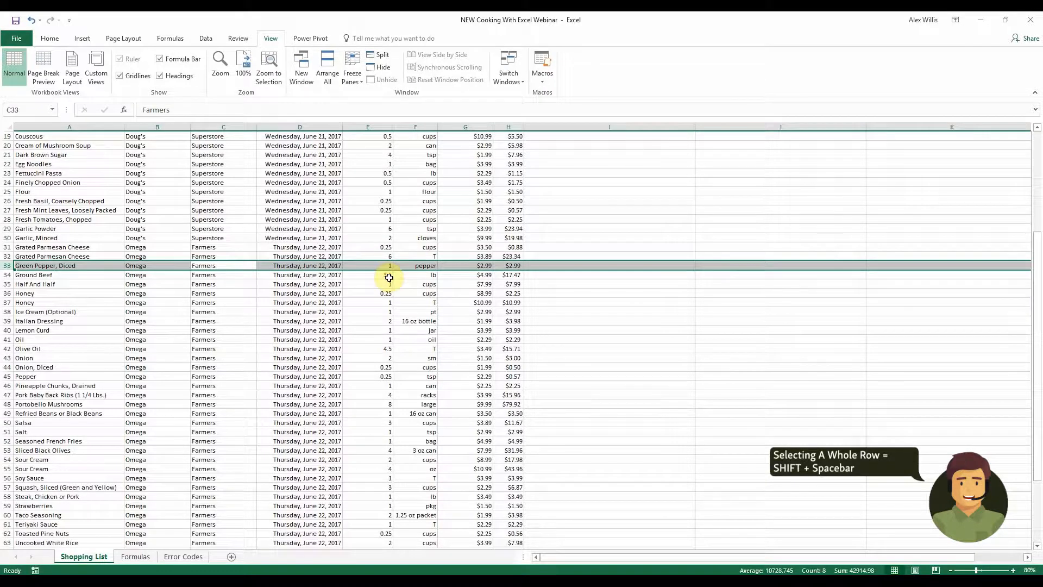
Select all the data on the sheet and clear the selection
{"action": "left_click", "coordinate": [405, 202]}
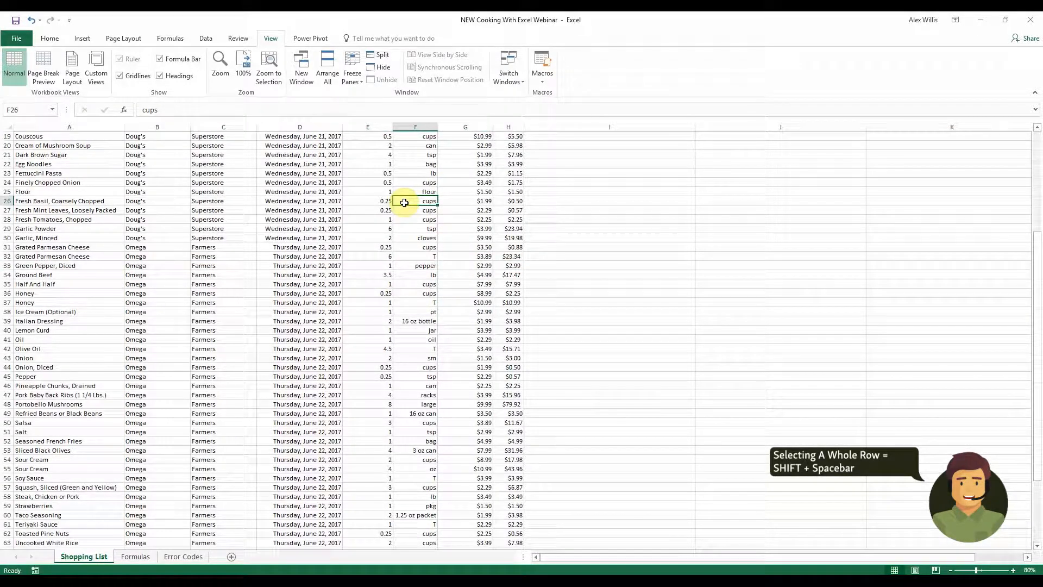
{"action": "key", "text": "ctrl+a"}
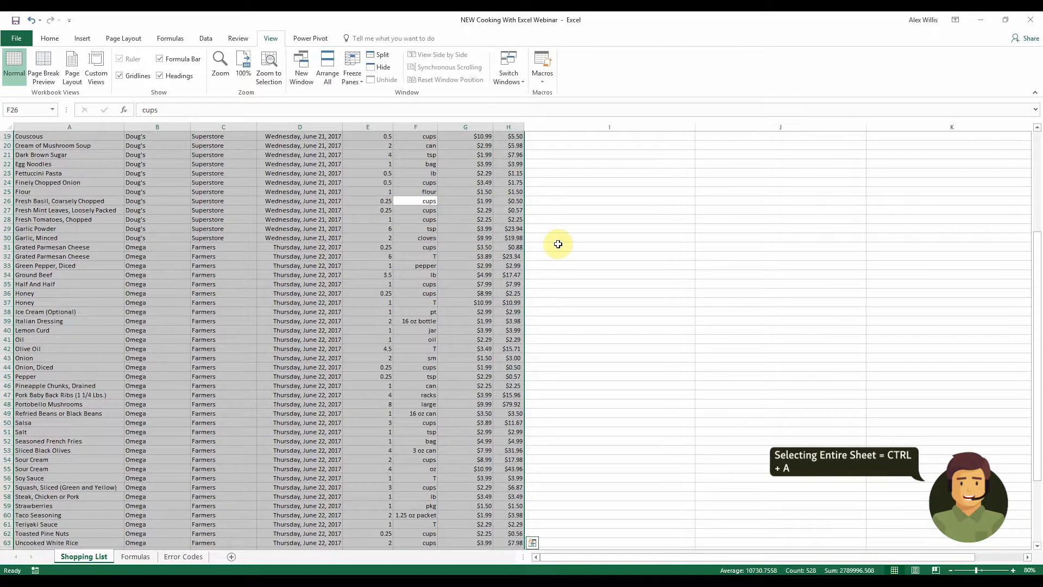
{"action": "left_click", "coordinate": [628, 256]}
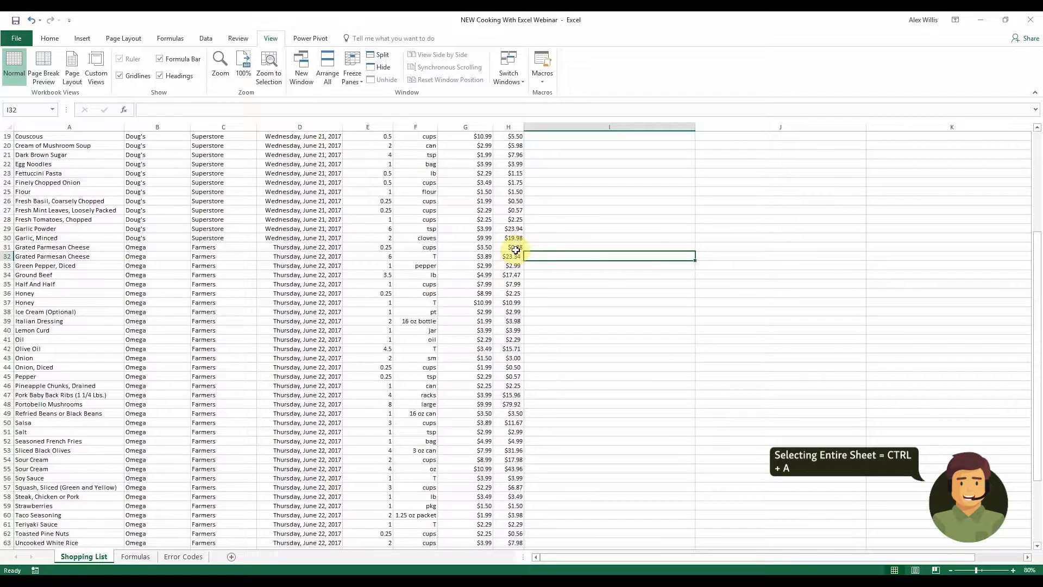
Format the shopping list data A1:H66 as a table with headers using a light green table style
{"action": "scroll", "coordinate": [516, 249], "scroll_direction": "up", "scroll_amount": 6}
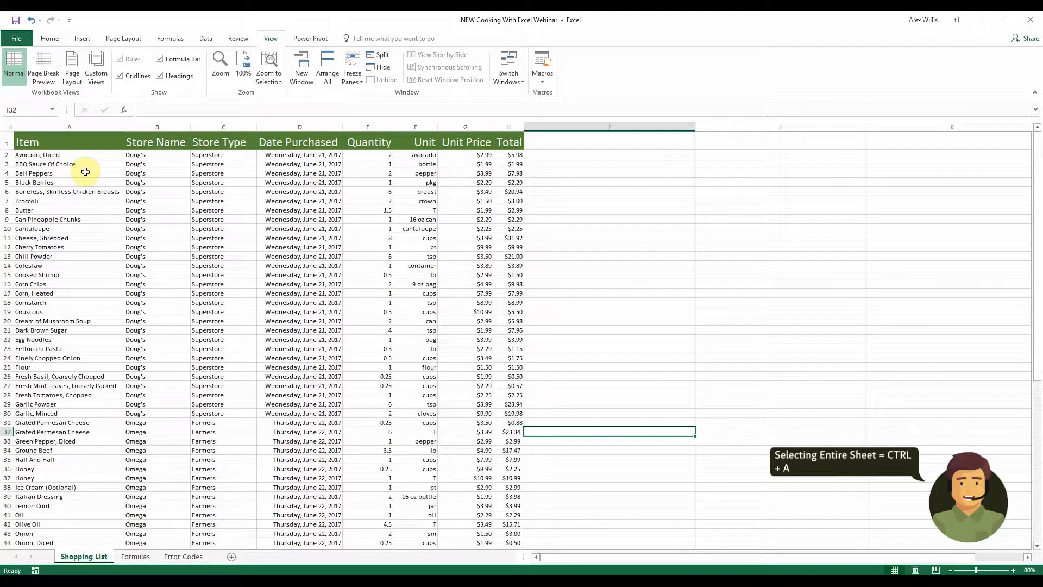
{"action": "left_click_drag", "start_coordinate": [51, 139], "coordinate": [522, 529]}
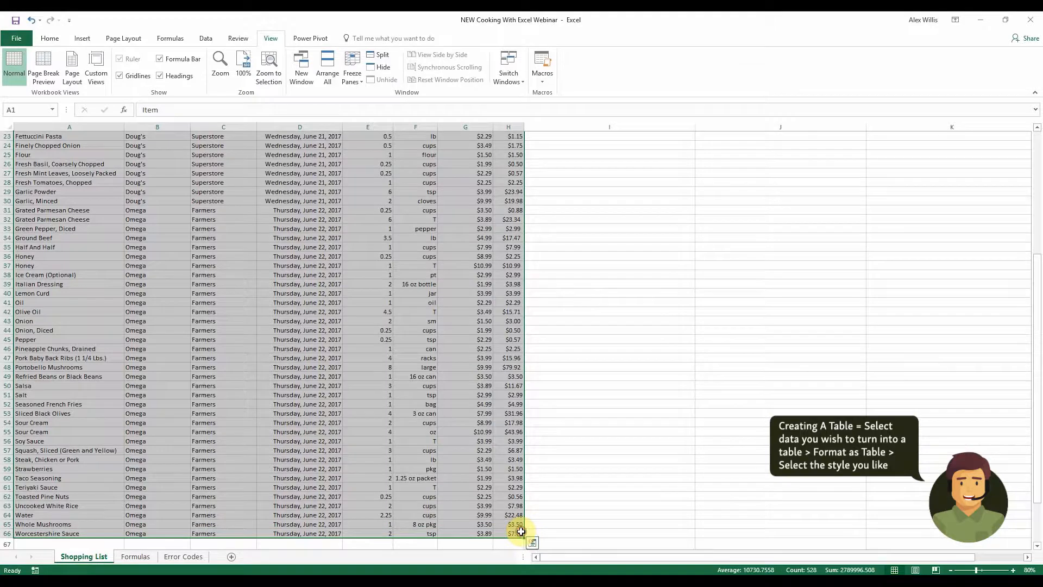
{"action": "left_click", "coordinate": [83, 38]}
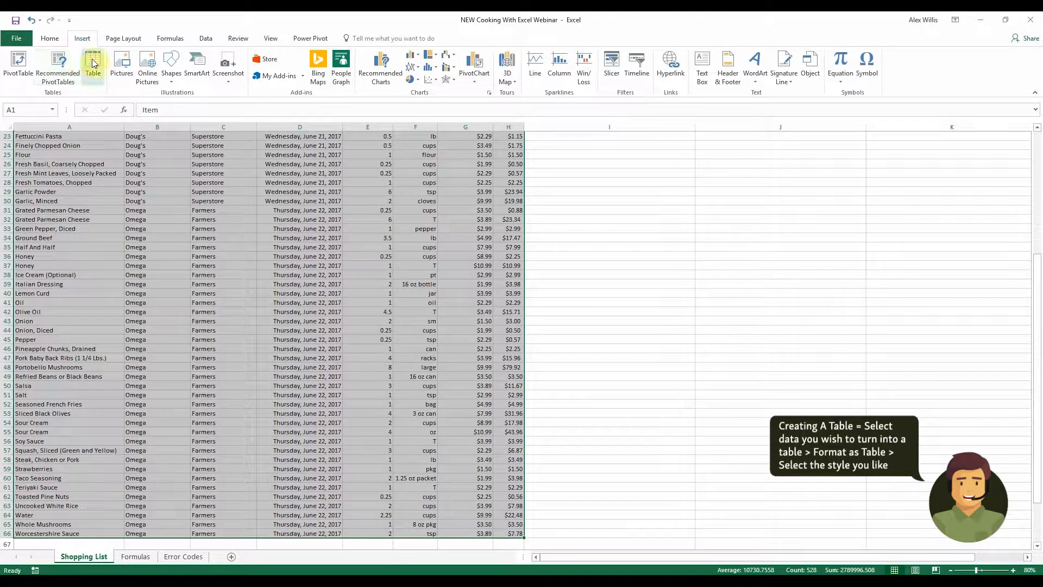
{"action": "left_click", "coordinate": [52, 41]}
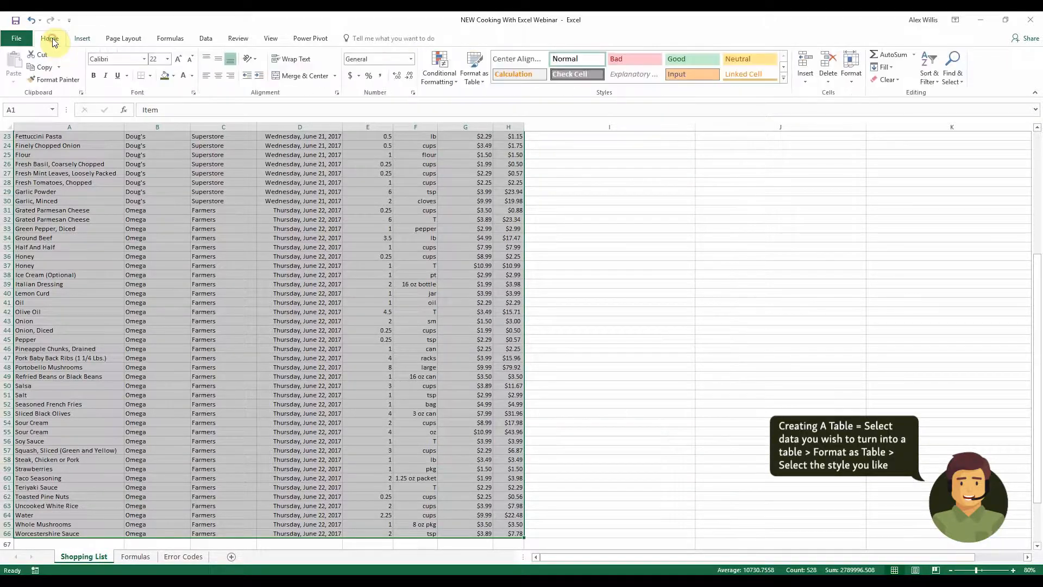
{"action": "scroll", "coordinate": [650, 256], "scroll_direction": "up", "scroll_amount": 4}
{"action": "scroll", "coordinate": [650, 257], "scroll_direction": "up", "scroll_amount": 3}
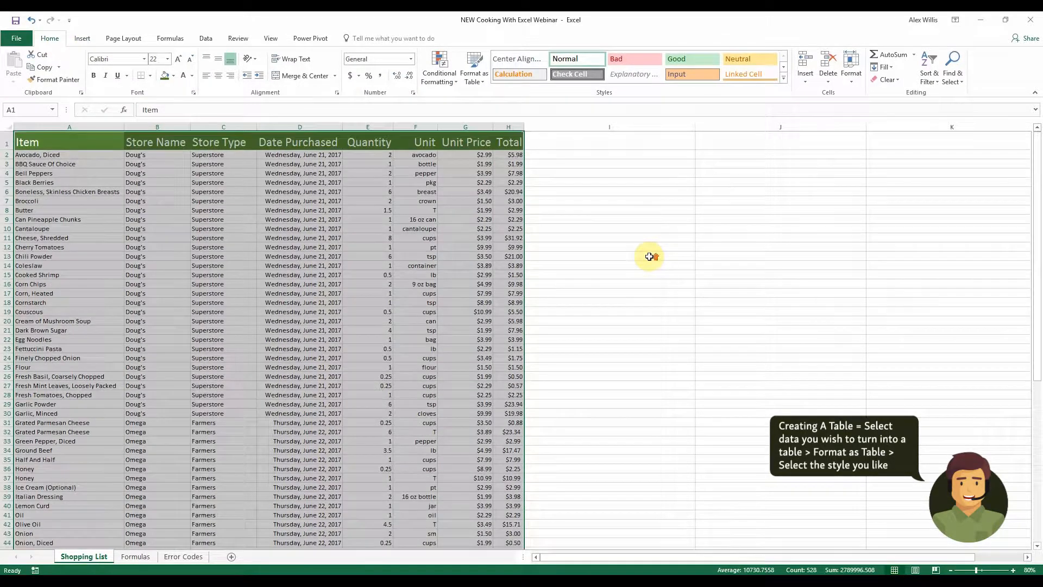
{"action": "left_click", "coordinate": [484, 73]}
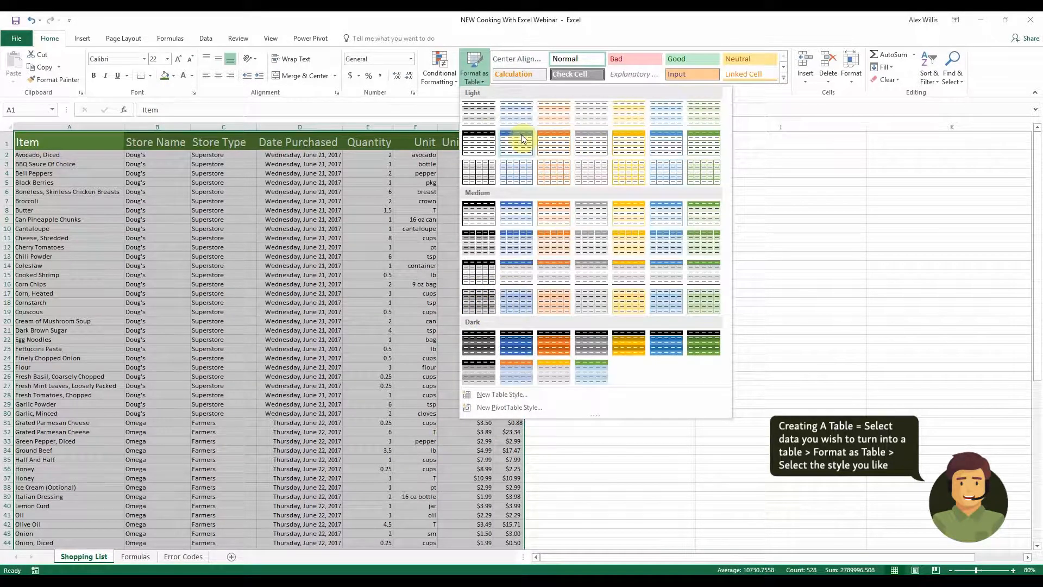
{"action": "left_click", "coordinate": [716, 115]}
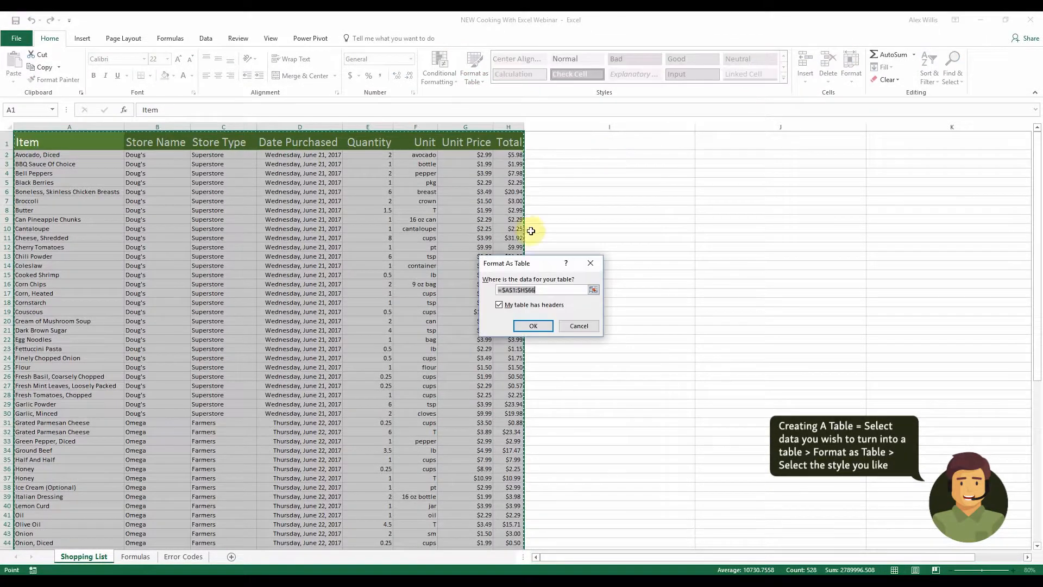
{"action": "left_click", "coordinate": [533, 326]}
{"action": "left_click", "coordinate": [433, 313]}
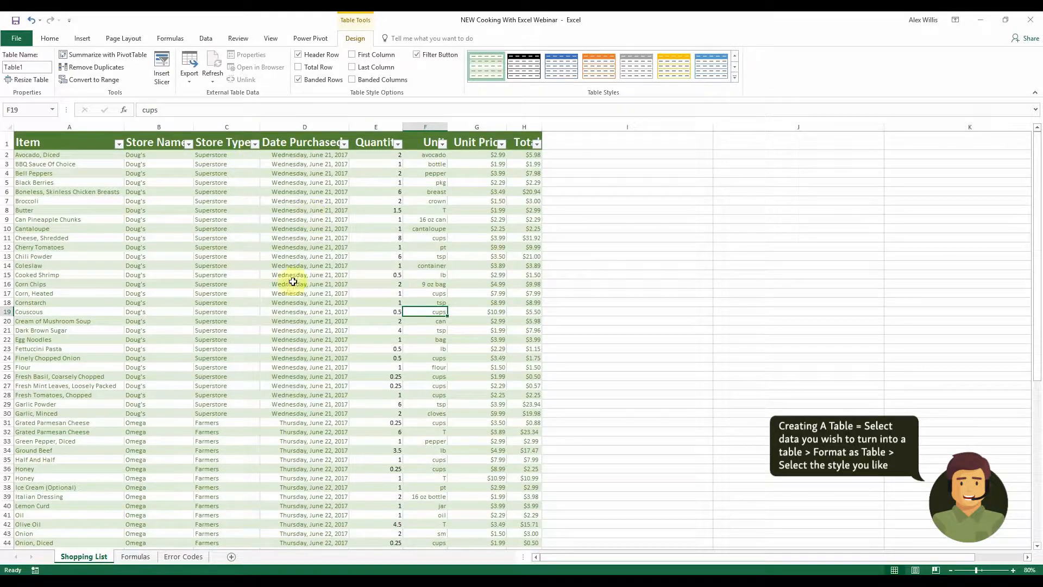
Sort the table by the Total column from largest to smallest
{"action": "scroll", "coordinate": [200, 349], "scroll_direction": "down", "scroll_amount": 10}
{"action": "scroll", "coordinate": [200, 349], "scroll_direction": "up", "scroll_amount": 10}
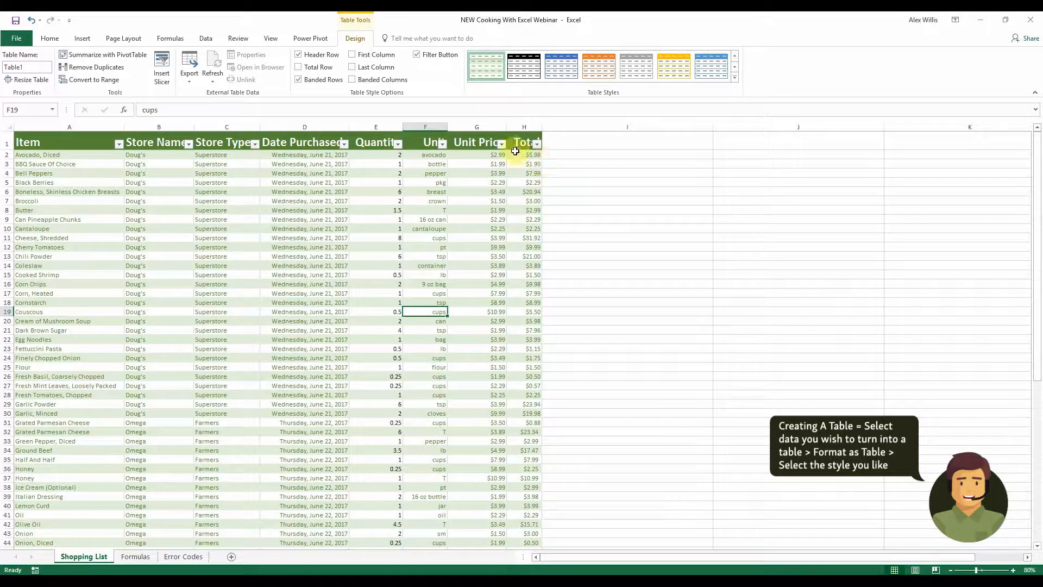
{"action": "left_click", "coordinate": [537, 144]}
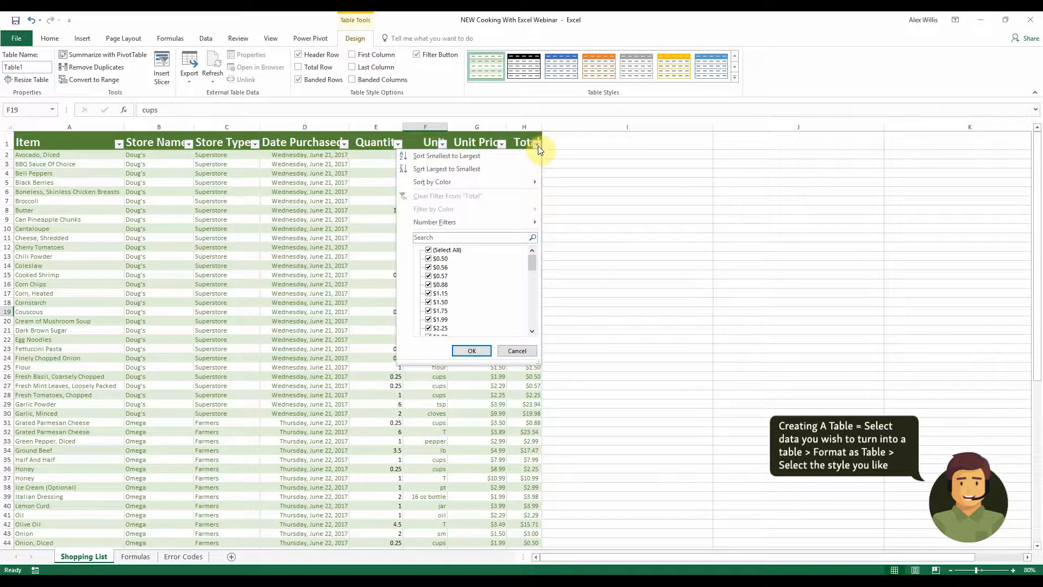
{"action": "mouse_move", "coordinate": [500, 188]}
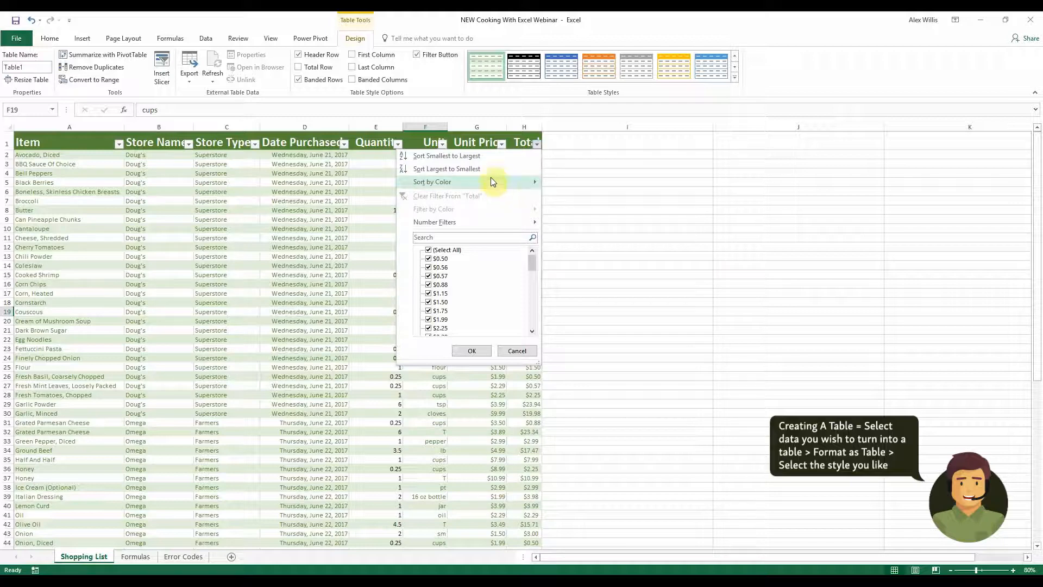
{"action": "left_click", "coordinate": [491, 168]}
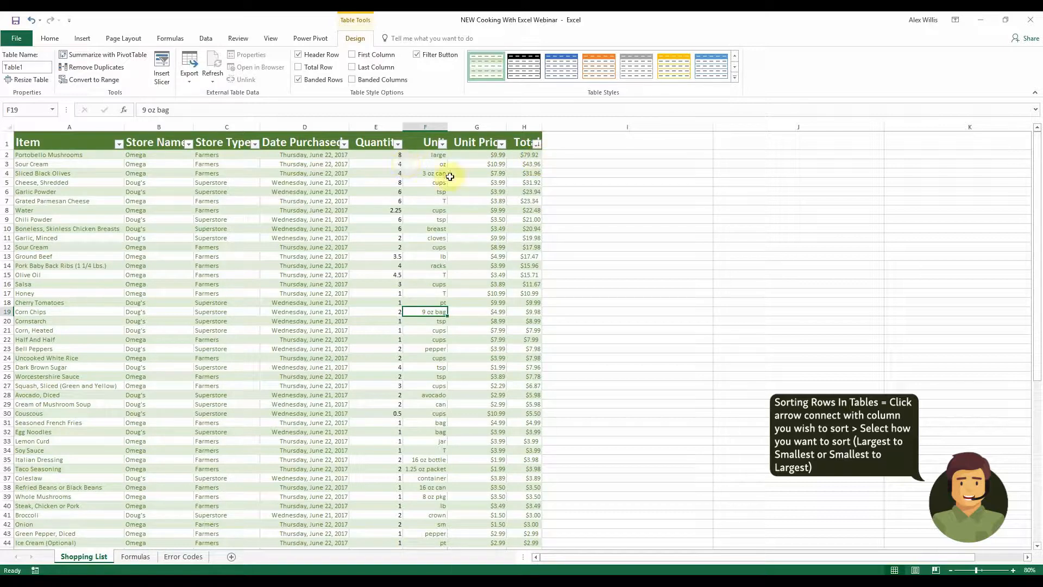
{"action": "left_click", "coordinate": [535, 145]}
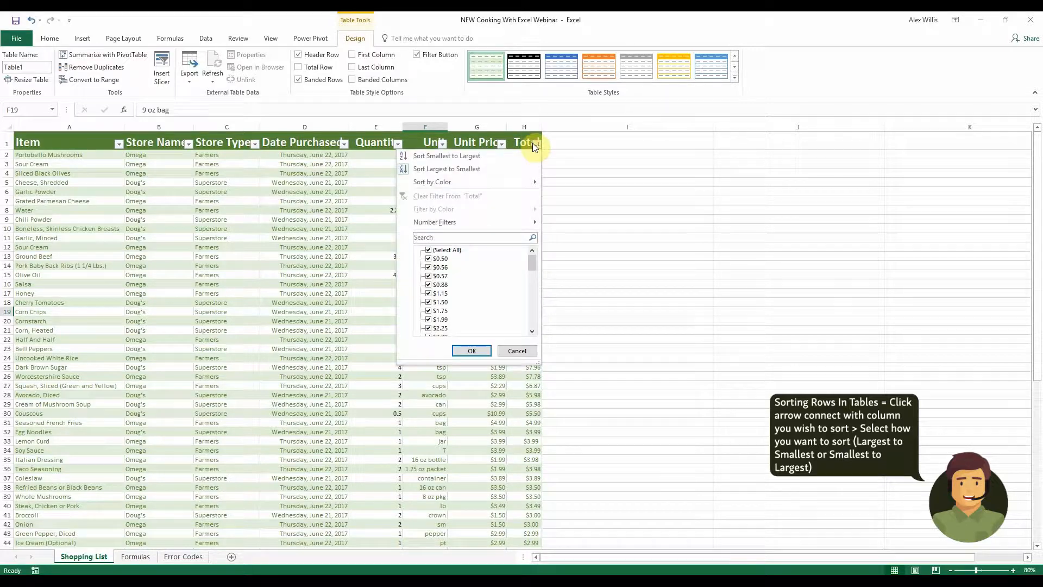
{"action": "mouse_move", "coordinate": [497, 223]}
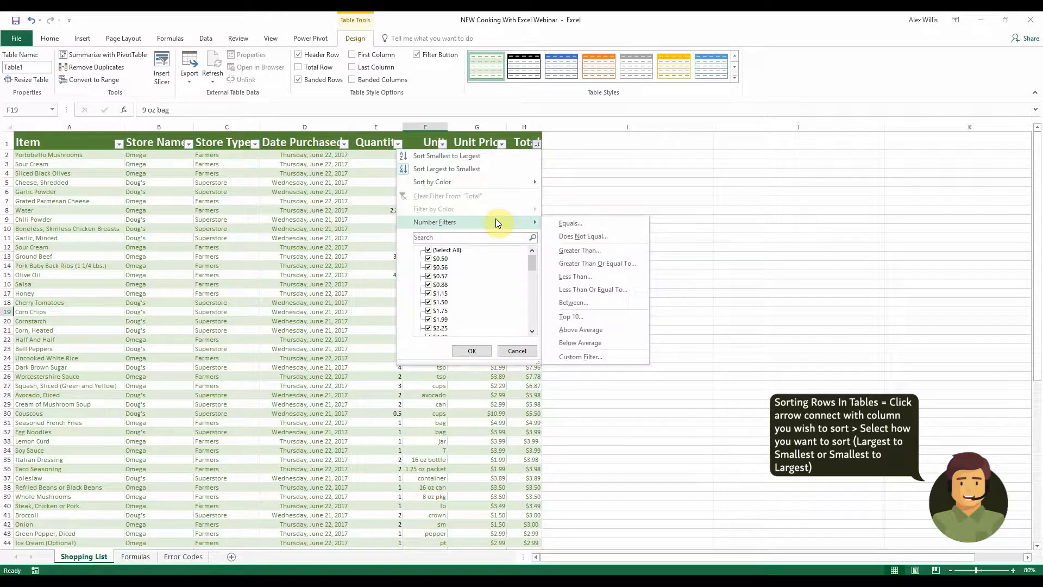
{"action": "left_click", "coordinate": [584, 251]}
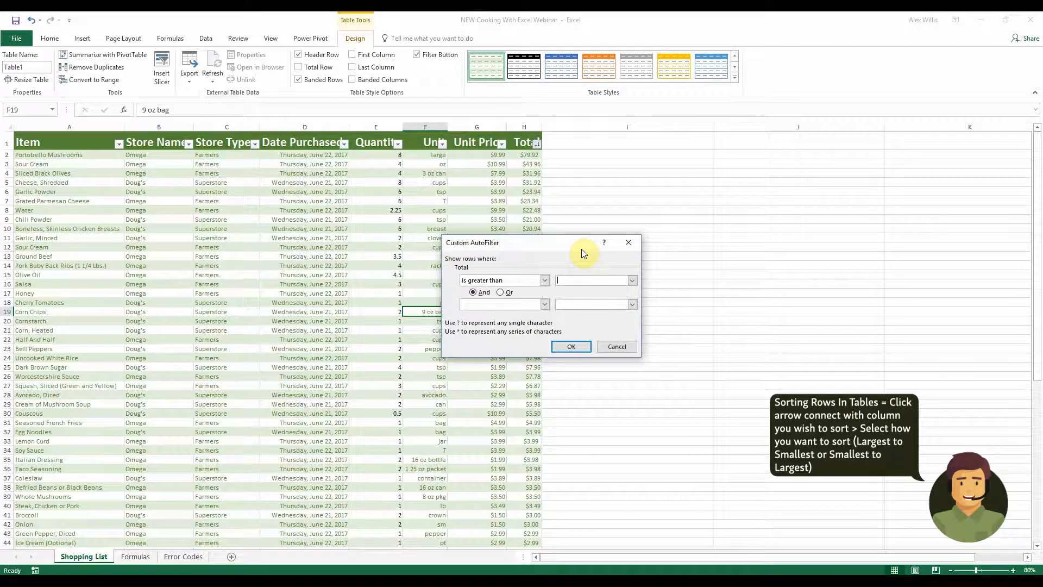
{"action": "left_click", "coordinate": [630, 241]}
Filter the Total column to show only values greater than 3
{"action": "left_click", "coordinate": [536, 144]}
{"action": "mouse_move", "coordinate": [511, 223]}
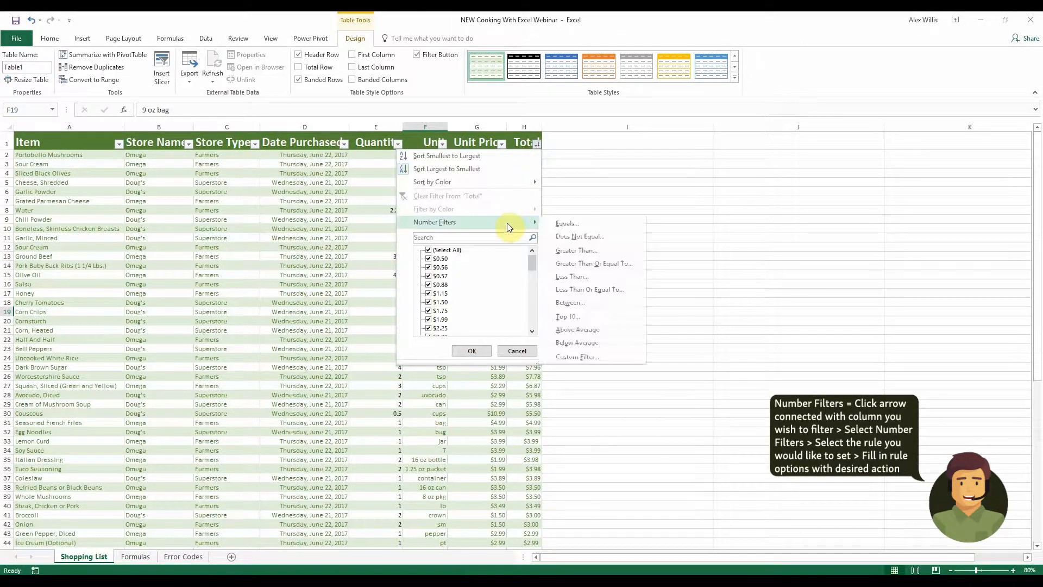
{"action": "left_click", "coordinate": [590, 254]}
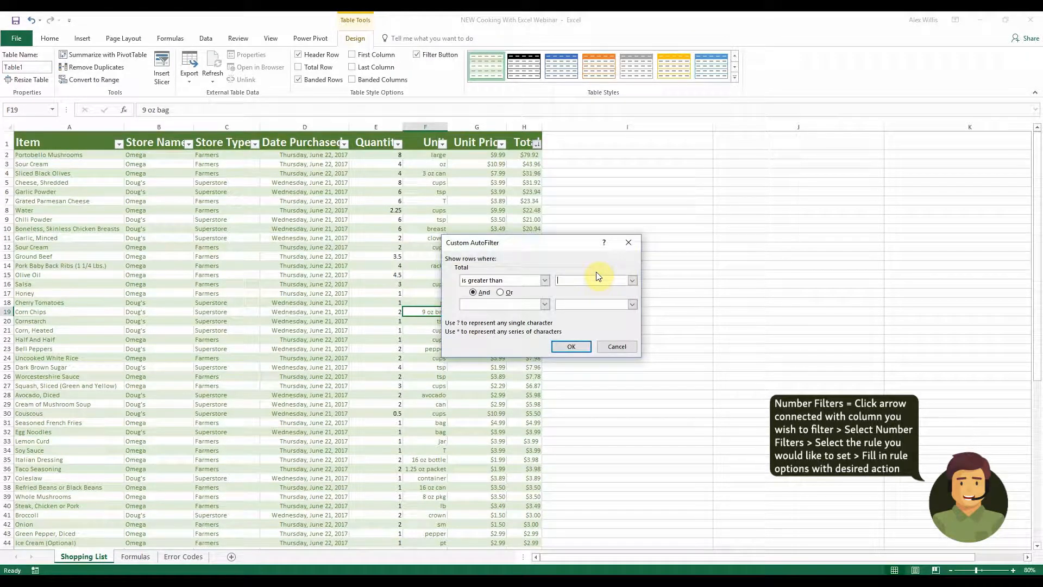
{"action": "type", "text": "3"}
{"action": "left_click", "coordinate": [570, 343]}
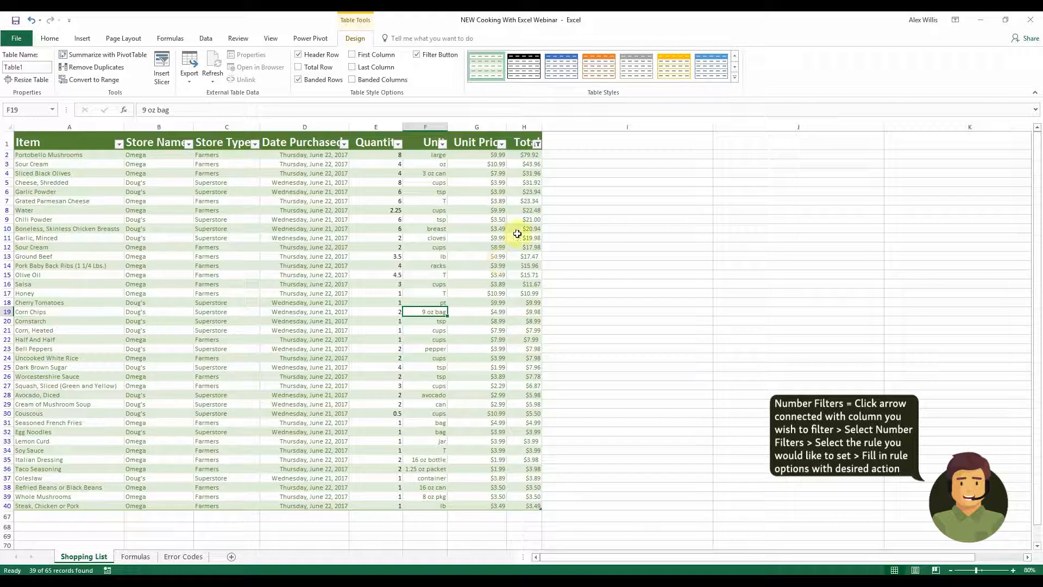
Try to reapply the Total column's Greater Than filter with the value 3
{"action": "left_click", "coordinate": [537, 144]}
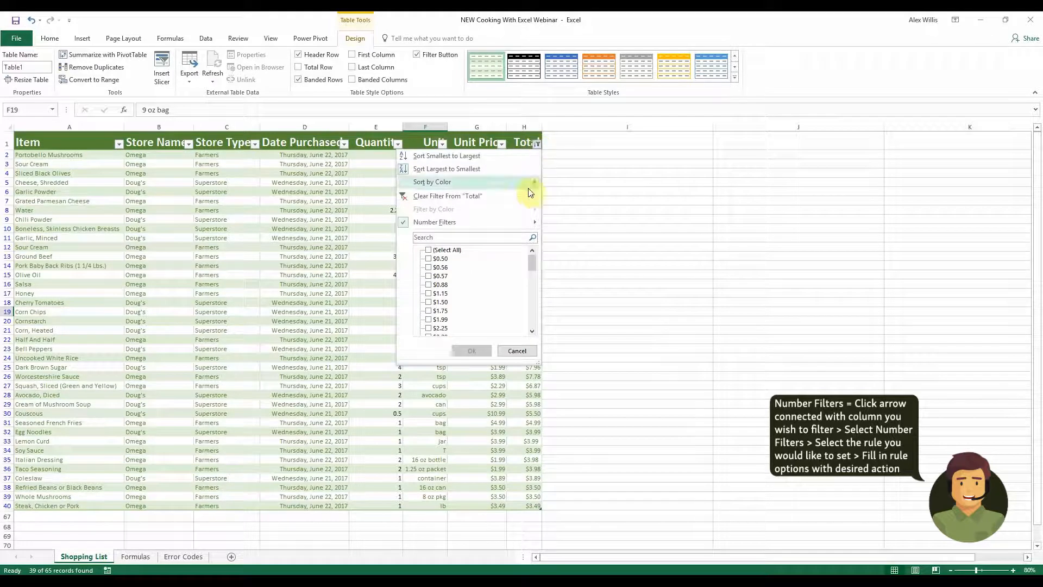
{"action": "mouse_move", "coordinate": [517, 222]}
{"action": "left_click", "coordinate": [571, 251]}
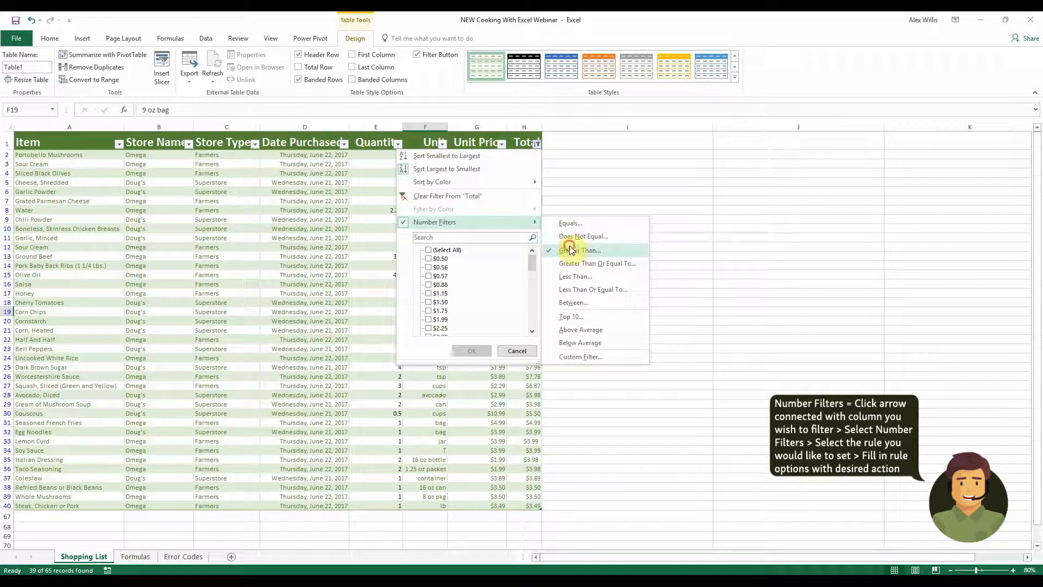
{"action": "type", "text": "3"}
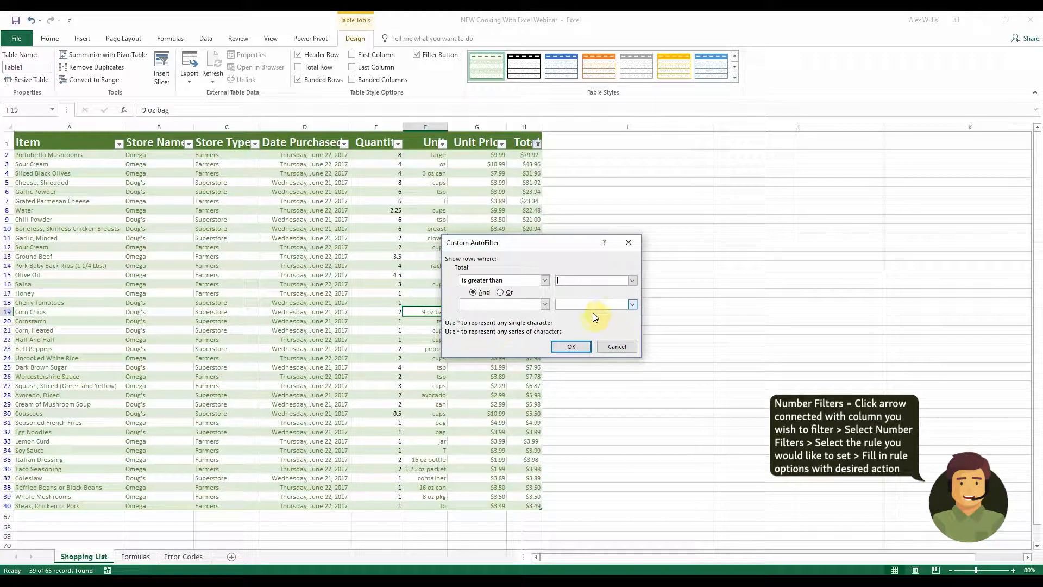
{"action": "left_click", "coordinate": [571, 347]}
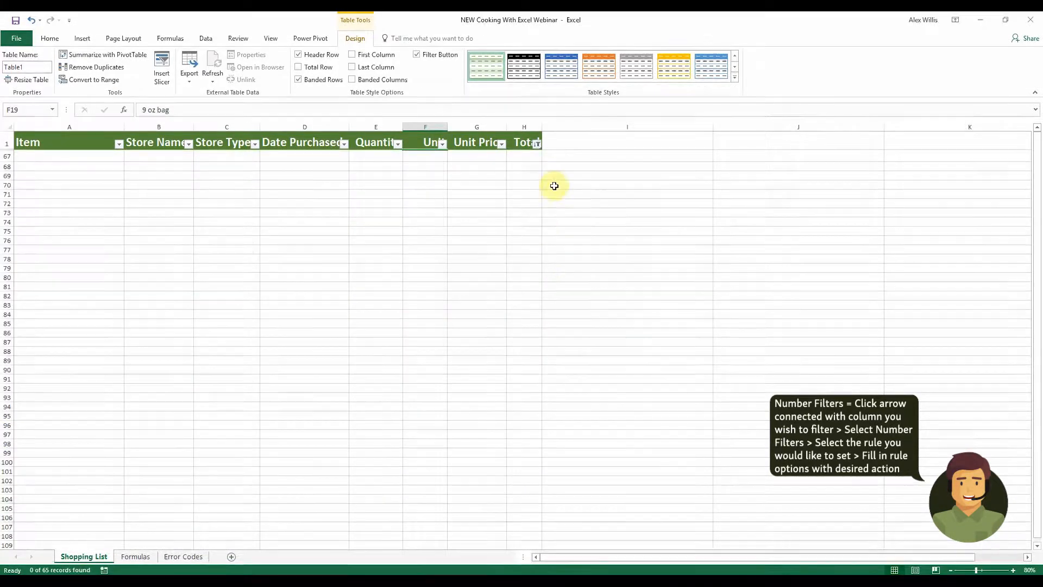
Set the Total column's Greater Than filter to 0 so all rows with a total show
{"action": "left_click", "coordinate": [535, 143]}
{"action": "mouse_move", "coordinate": [521, 227]}
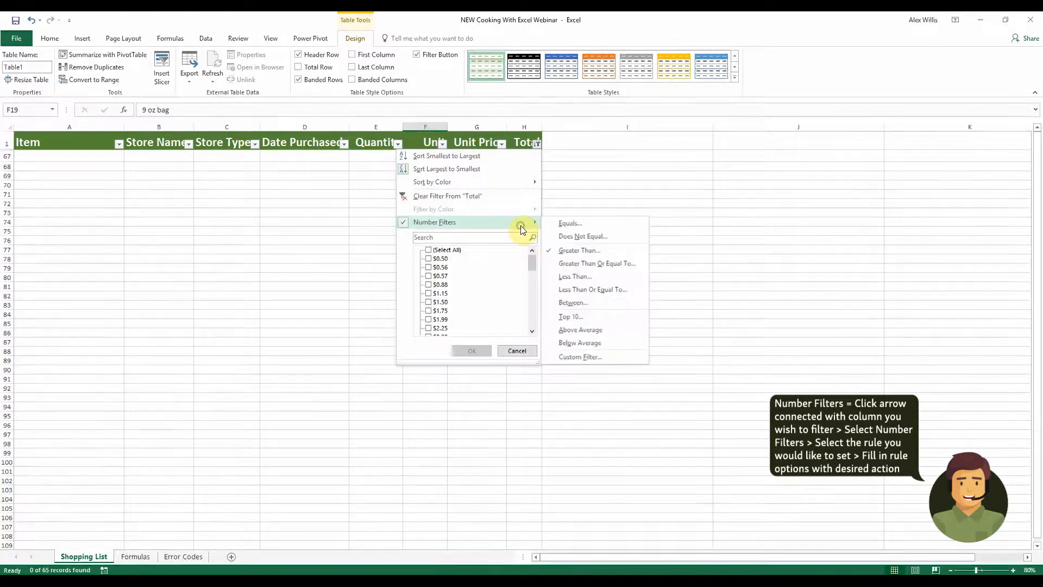
{"action": "left_click", "coordinate": [577, 249]}
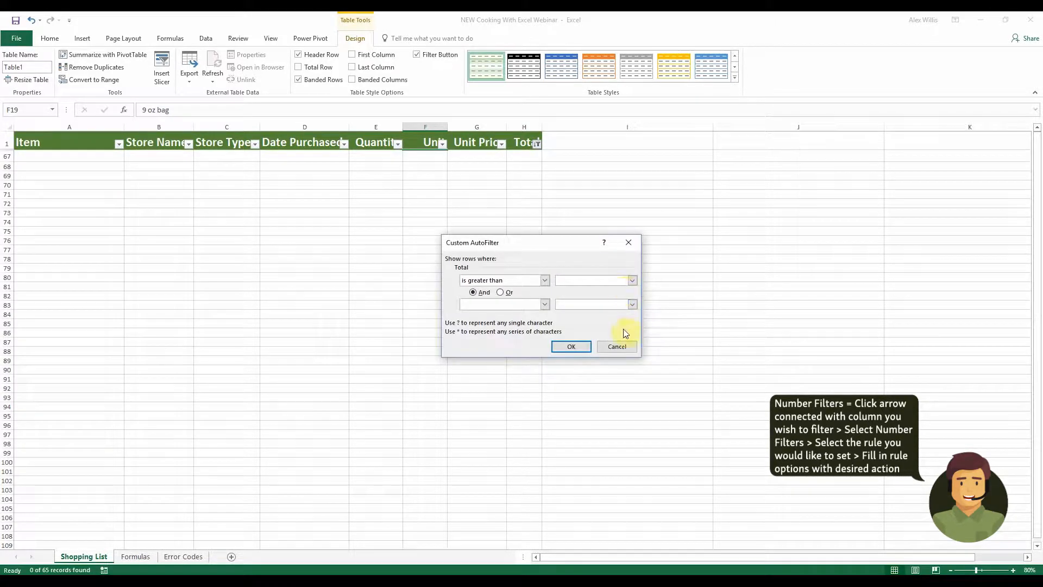
{"action": "left_click", "coordinate": [633, 281]}
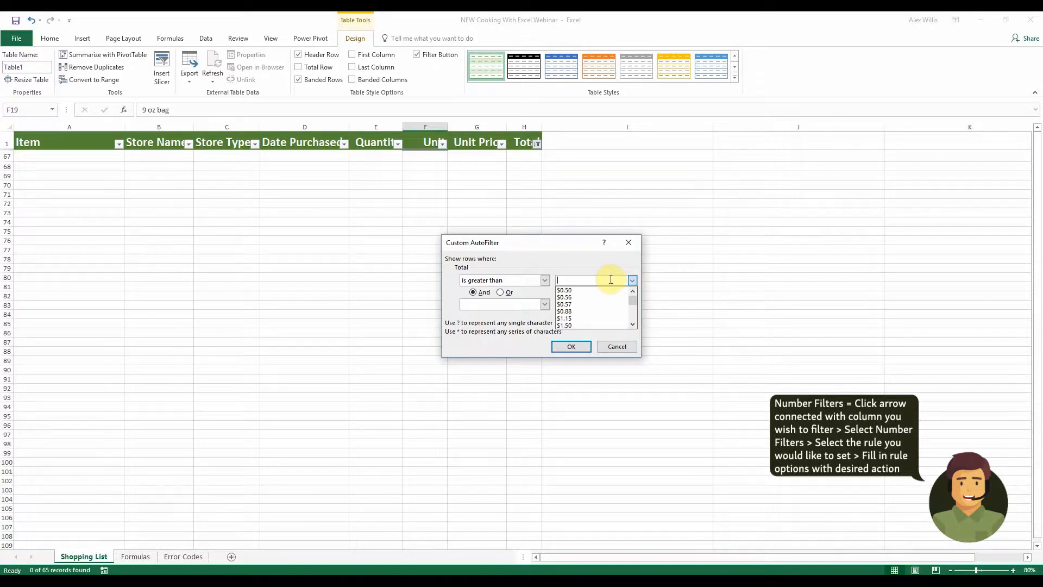
{"action": "type", "text": "0"}
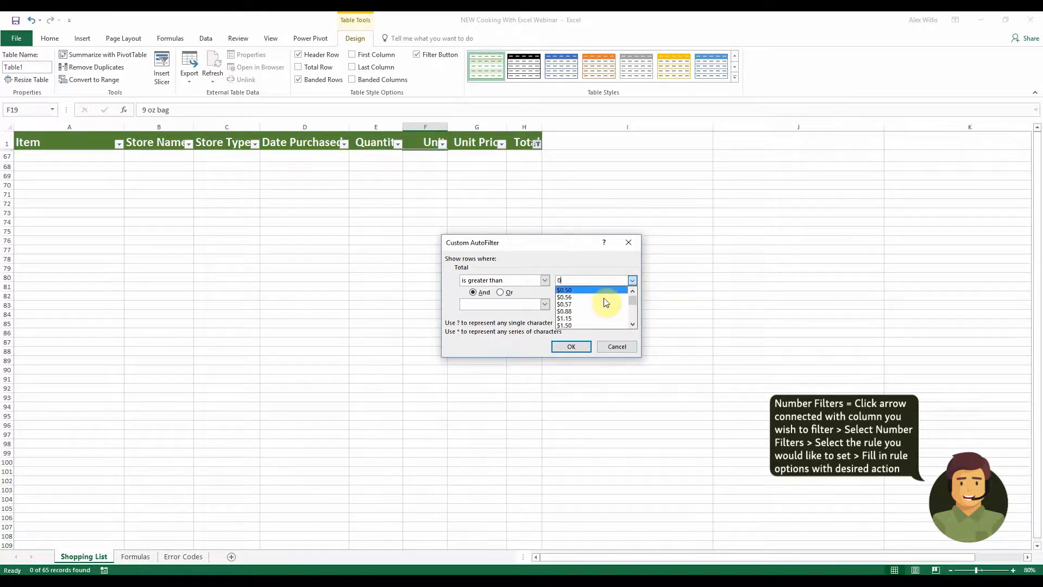
{"action": "left_click", "coordinate": [571, 346]}
{"action": "left_click", "coordinate": [572, 254]}
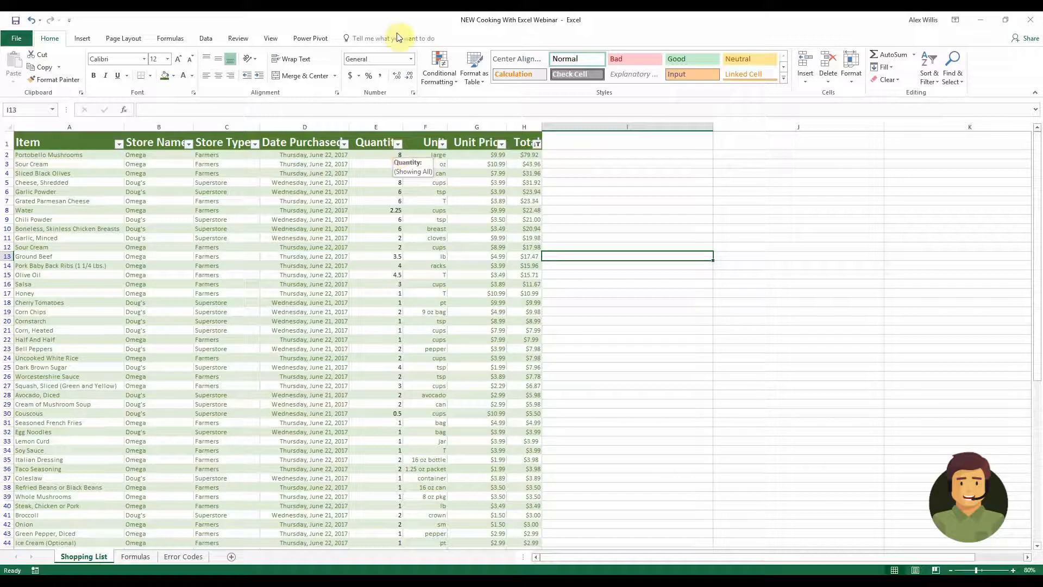
Switch to the Formulas sheet and insert a COUNTIF function in cell A11
{"action": "left_click", "coordinate": [145, 555]}
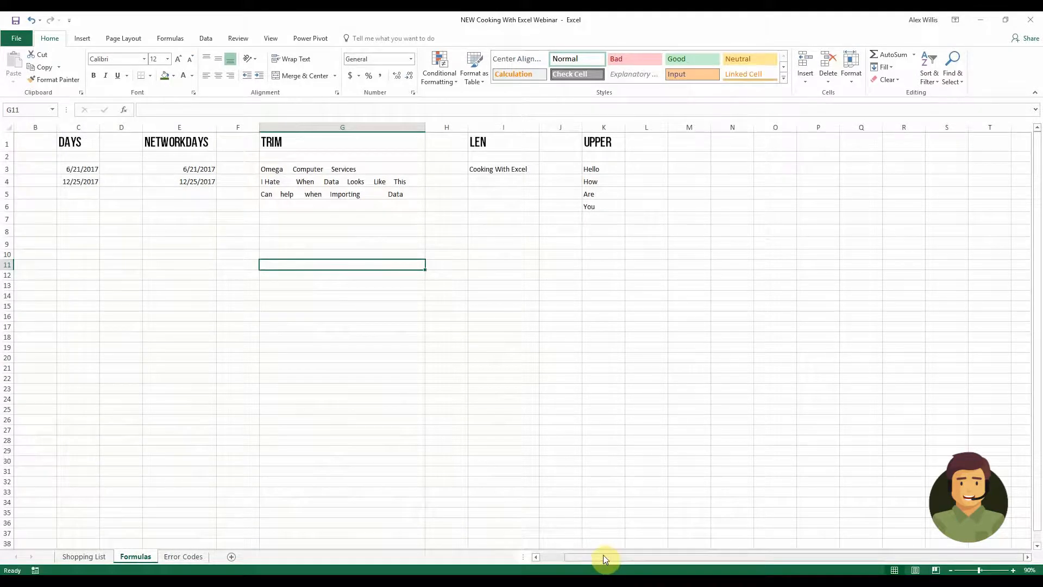
{"action": "left_click_drag", "start_coordinate": [604, 556], "coordinate": [559, 556]}
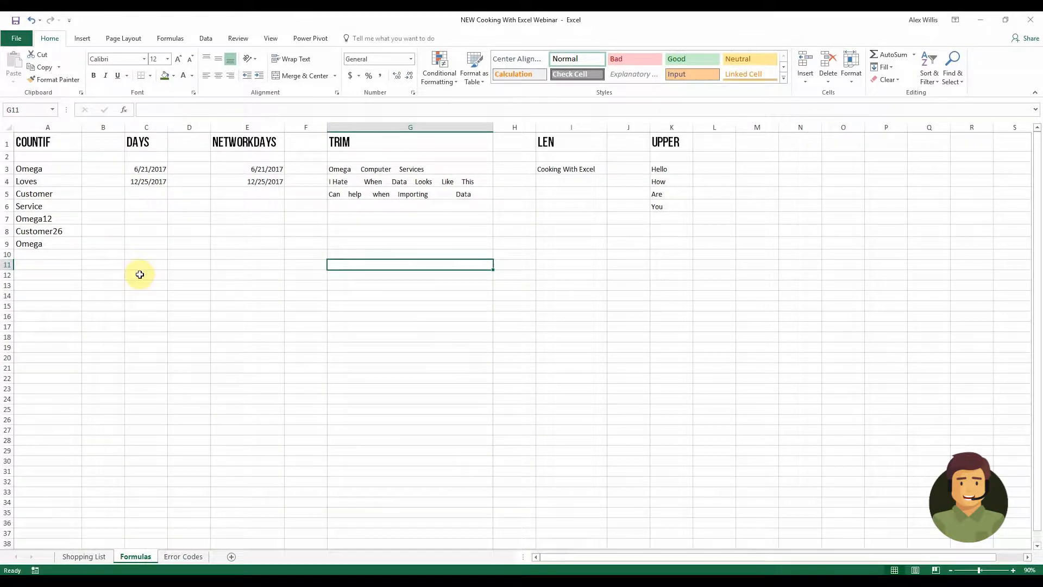
{"action": "left_click", "coordinate": [49, 264]}
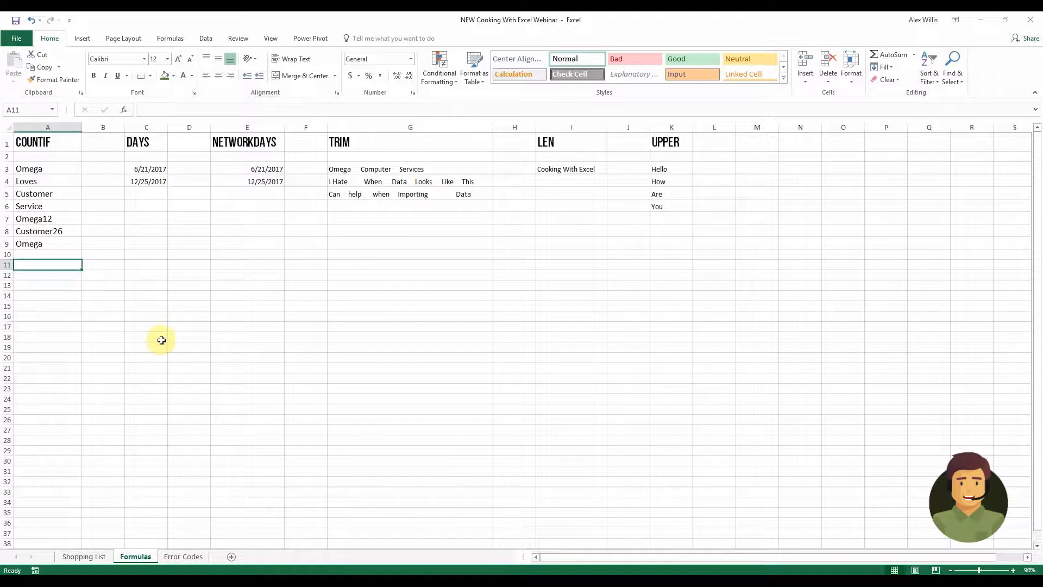
{"action": "left_click", "coordinate": [171, 39]}
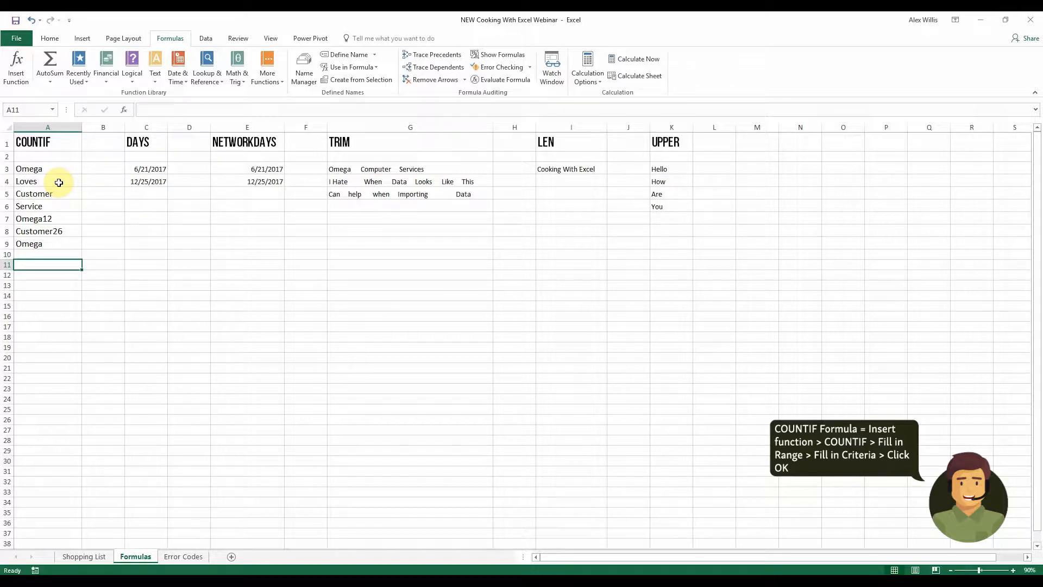
{"action": "left_click", "coordinate": [23, 75]}
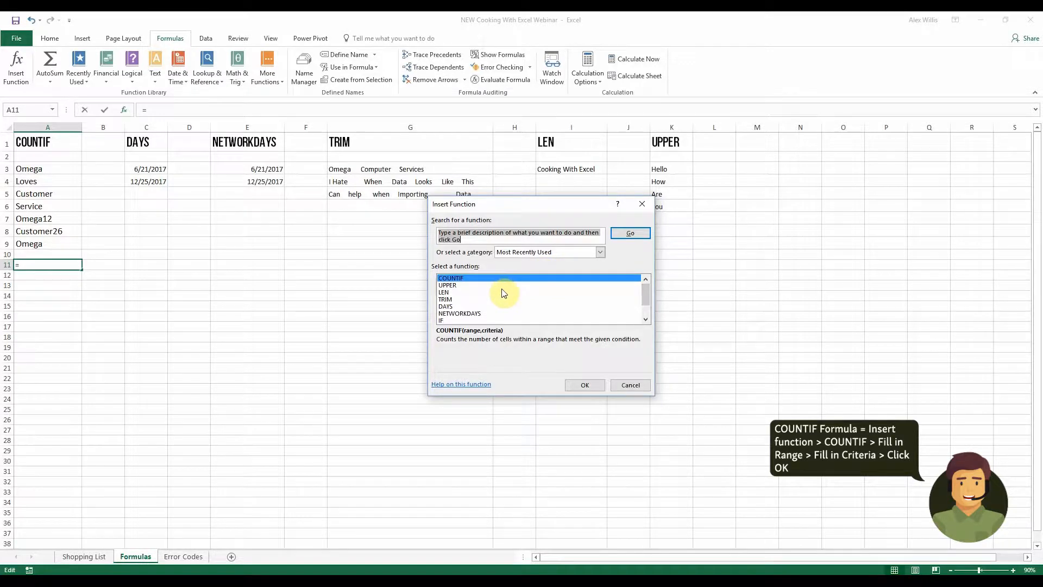
{"action": "left_click", "coordinate": [586, 385]}
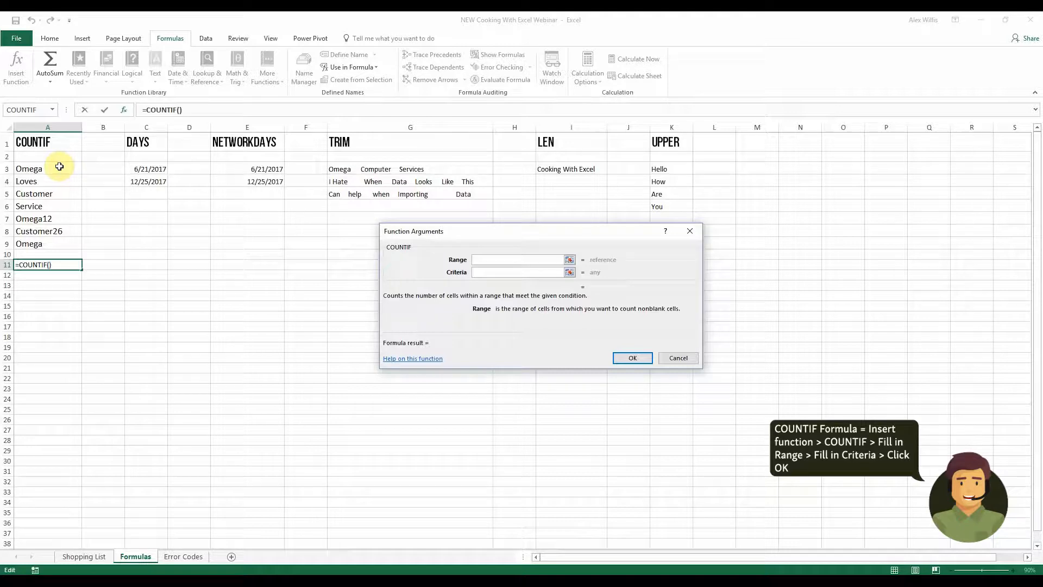
Complete the COUNTIF in A11 with range A3:A9 and criteria Omega
{"action": "left_click_drag", "start_coordinate": [60, 169], "coordinate": [54, 249]}
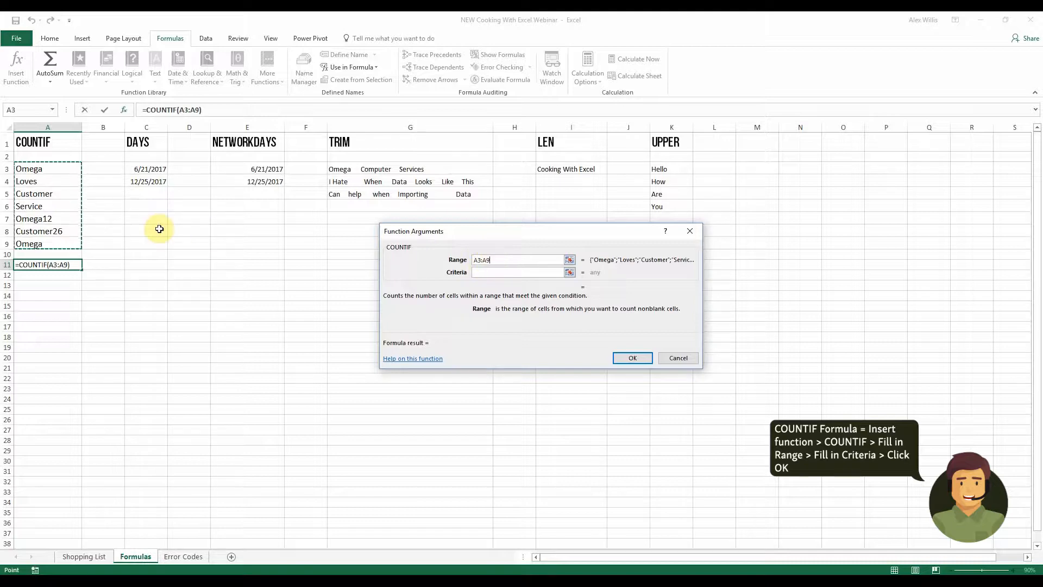
{"action": "left_click", "coordinate": [508, 273]}
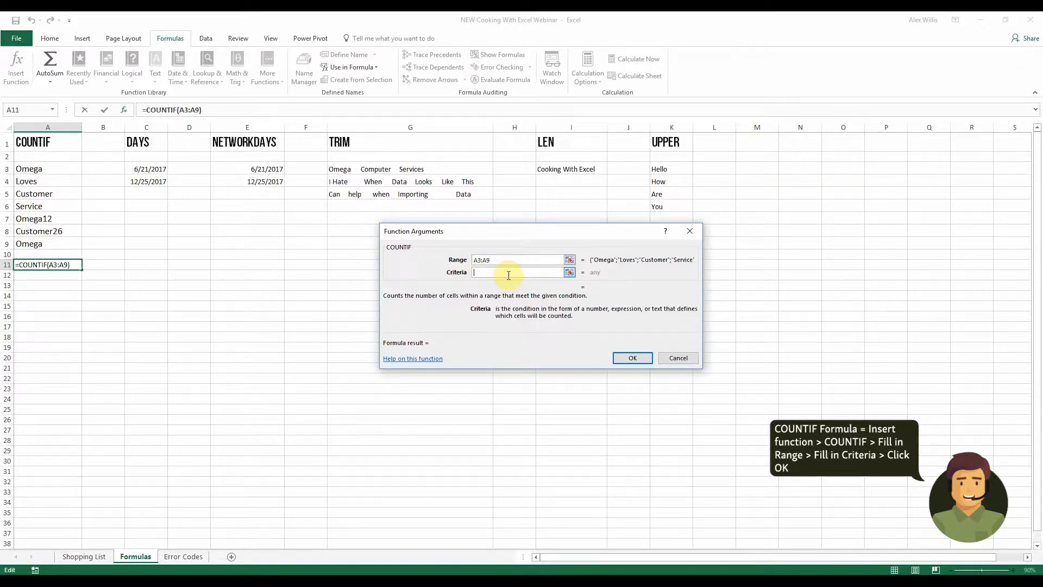
{"action": "type", "text": "Omega"}
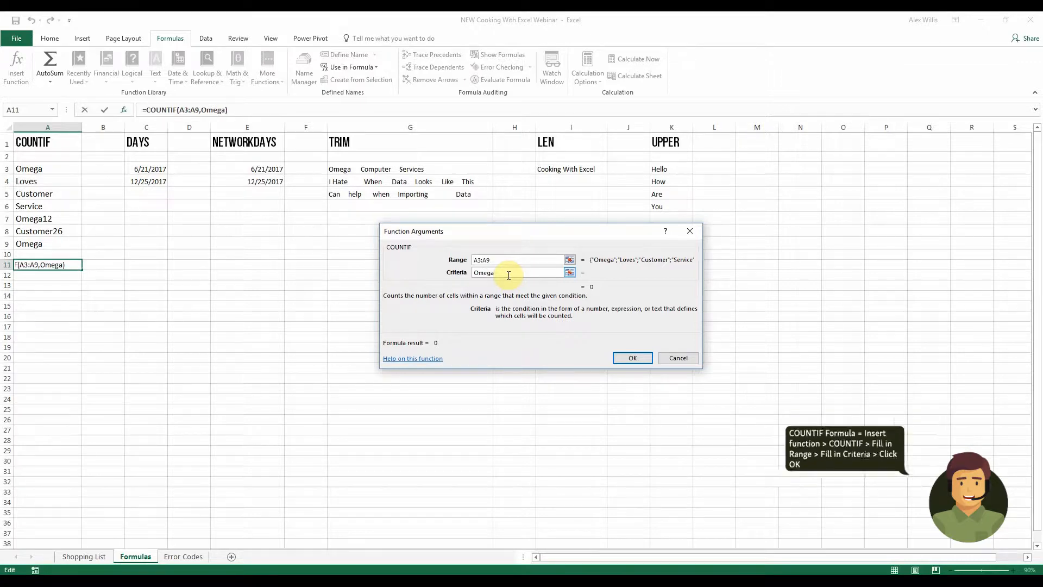
{"action": "left_click", "coordinate": [644, 360]}
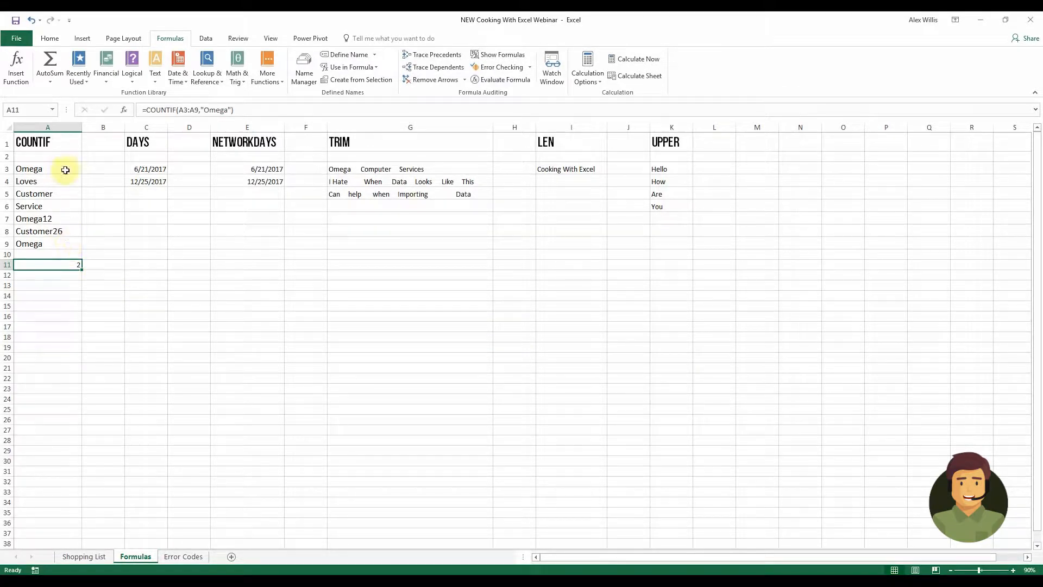
Insert a DAYS formula in C6 using C4 as the end date and C3 as the start date
{"action": "left_click", "coordinate": [51, 242]}
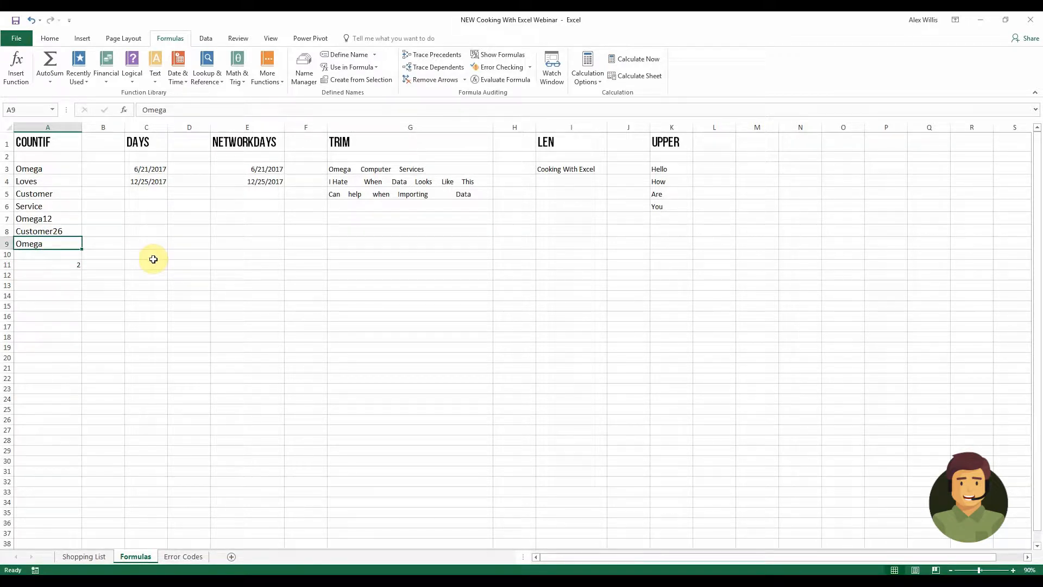
{"action": "left_click", "coordinate": [150, 209]}
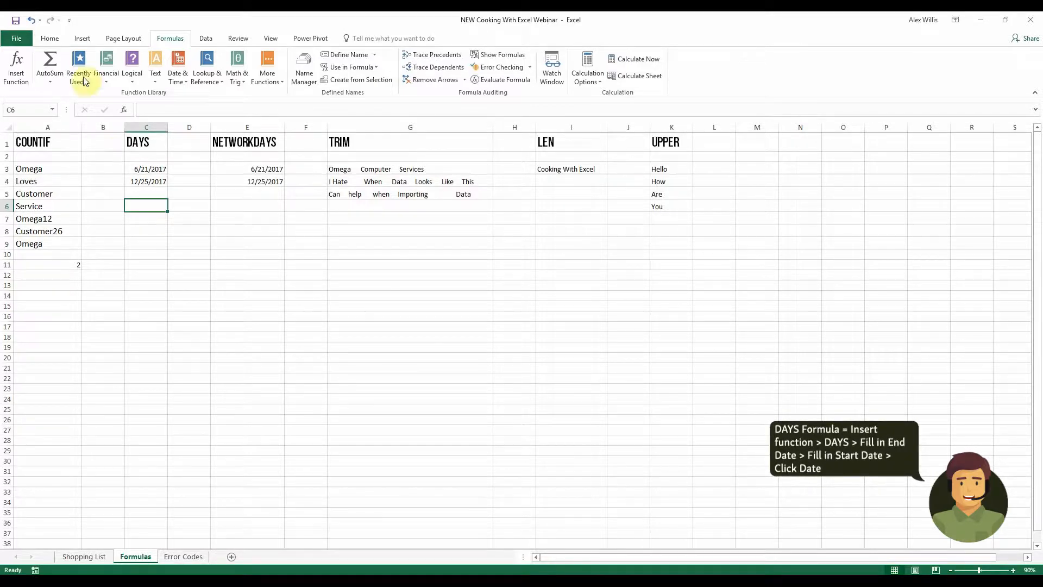
{"action": "left_click", "coordinate": [13, 76]}
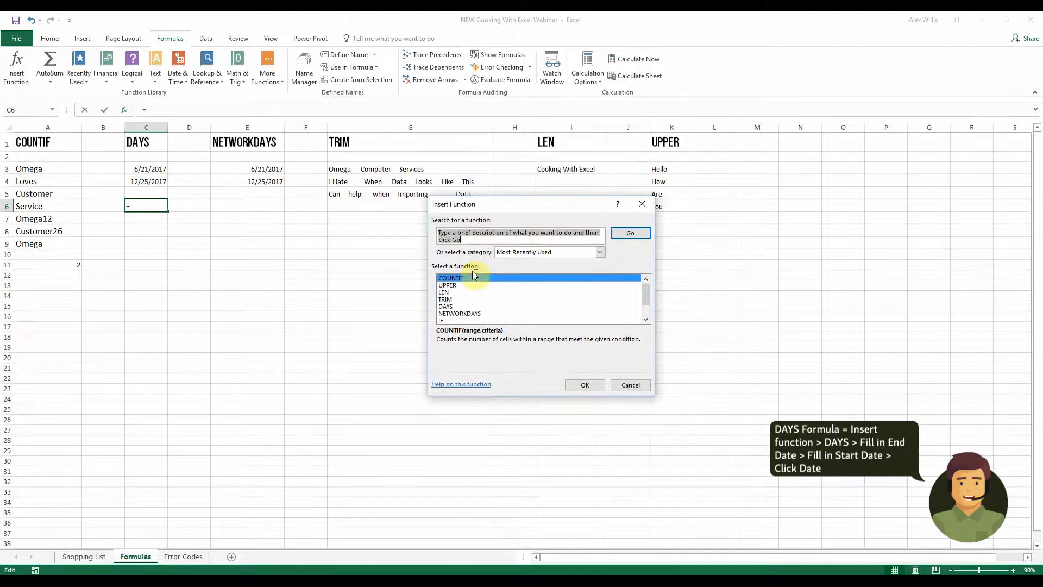
{"action": "left_click", "coordinate": [449, 307]}
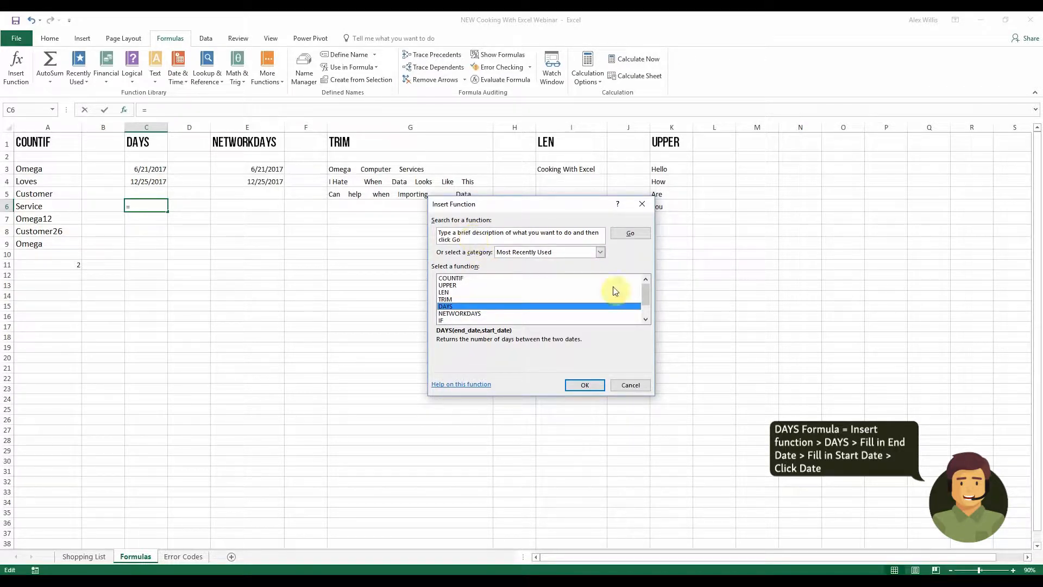
{"action": "left_click", "coordinate": [589, 385]}
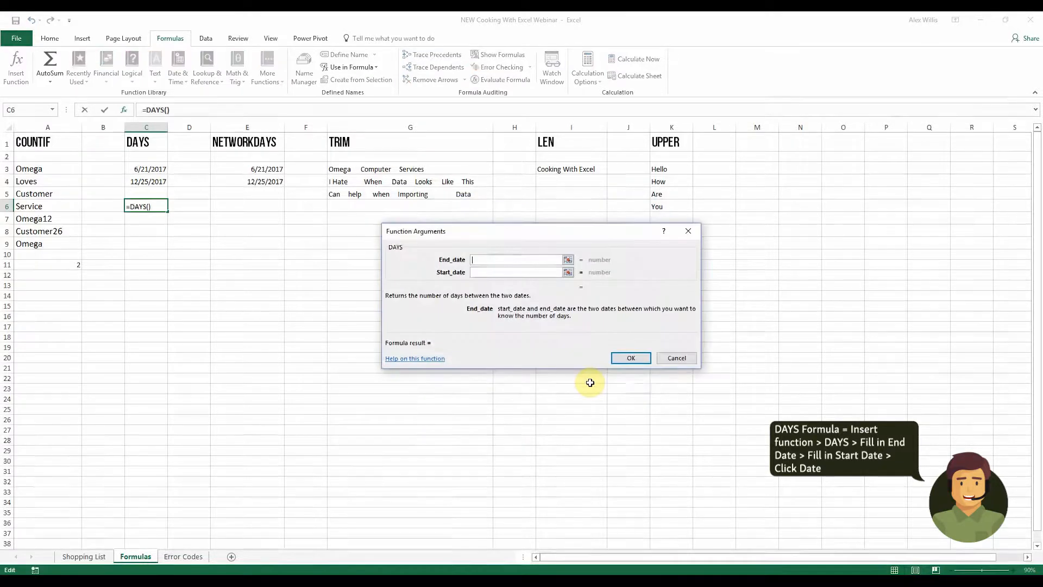
{"action": "left_click", "coordinate": [152, 182]}
{"action": "left_click", "coordinate": [489, 271]}
{"action": "left_click", "coordinate": [158, 170]}
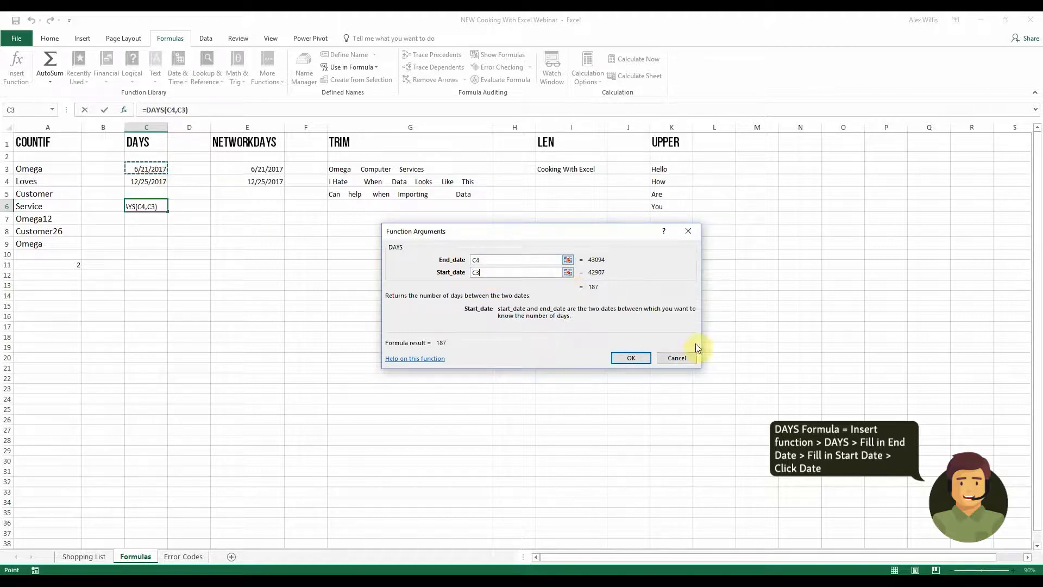
{"action": "left_click", "coordinate": [631, 357]}
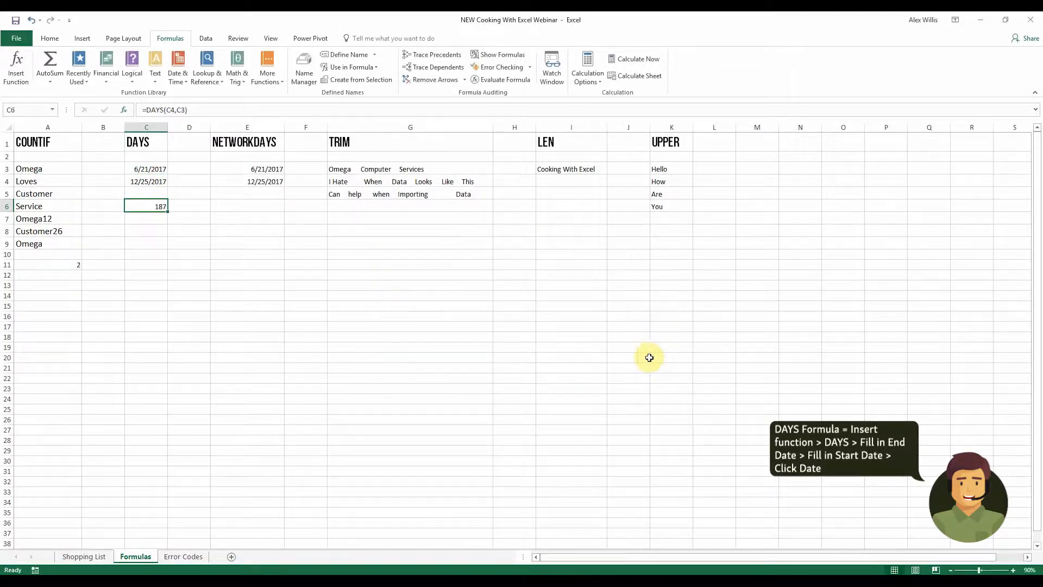
Insert a NETWORKDAYS formula in E6 with start date E3, end date E4 and holidays 4
{"action": "left_click", "coordinate": [257, 206]}
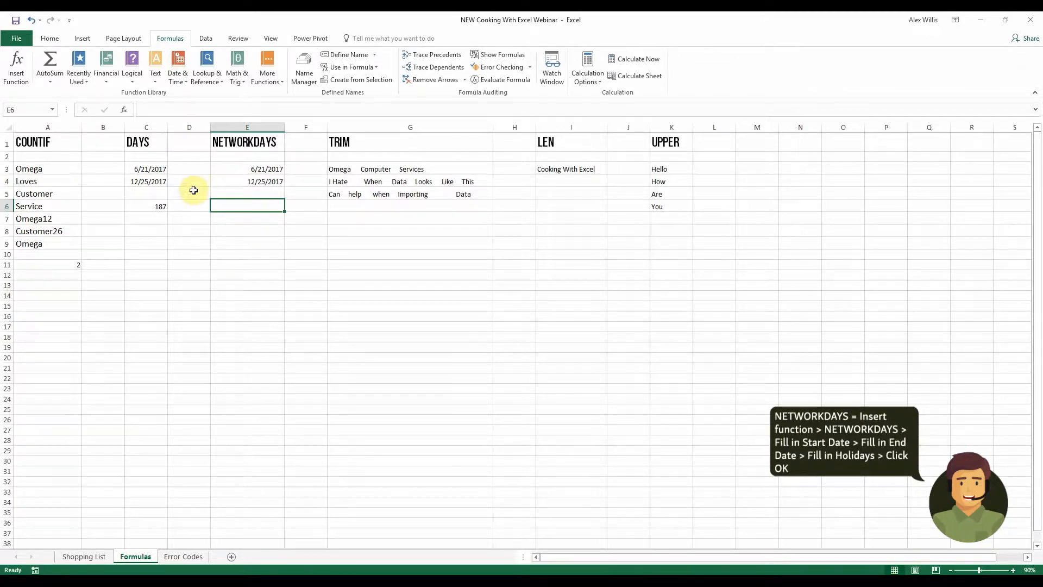
{"action": "left_click", "coordinate": [16, 68]}
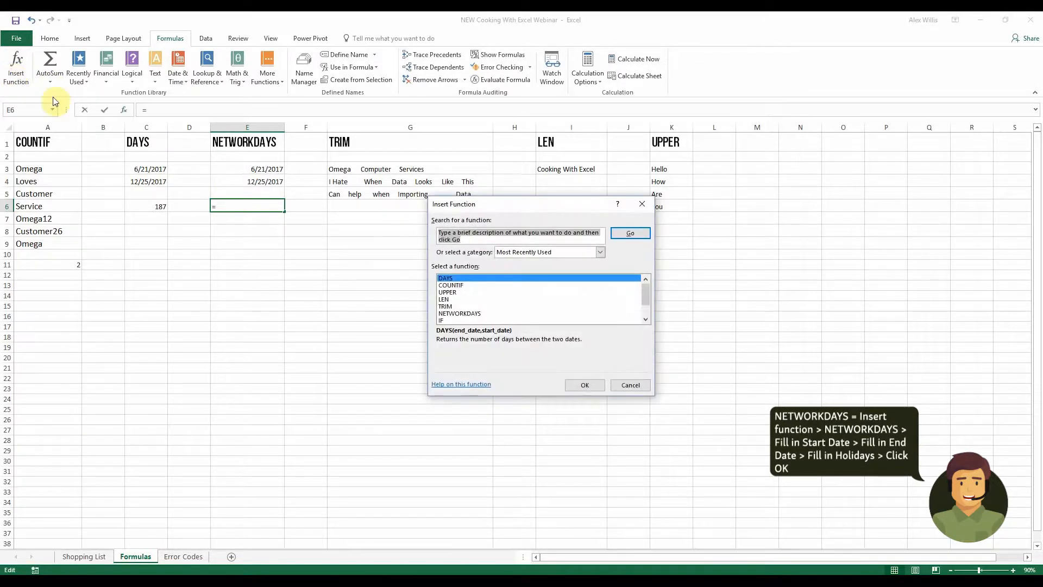
{"action": "left_click", "coordinate": [474, 314]}
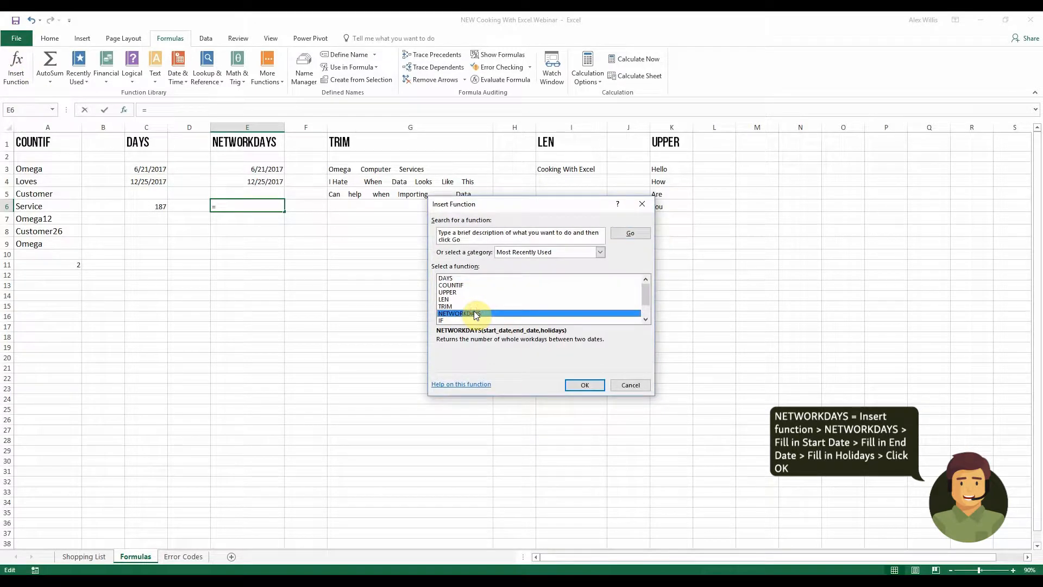
{"action": "left_click", "coordinate": [593, 386]}
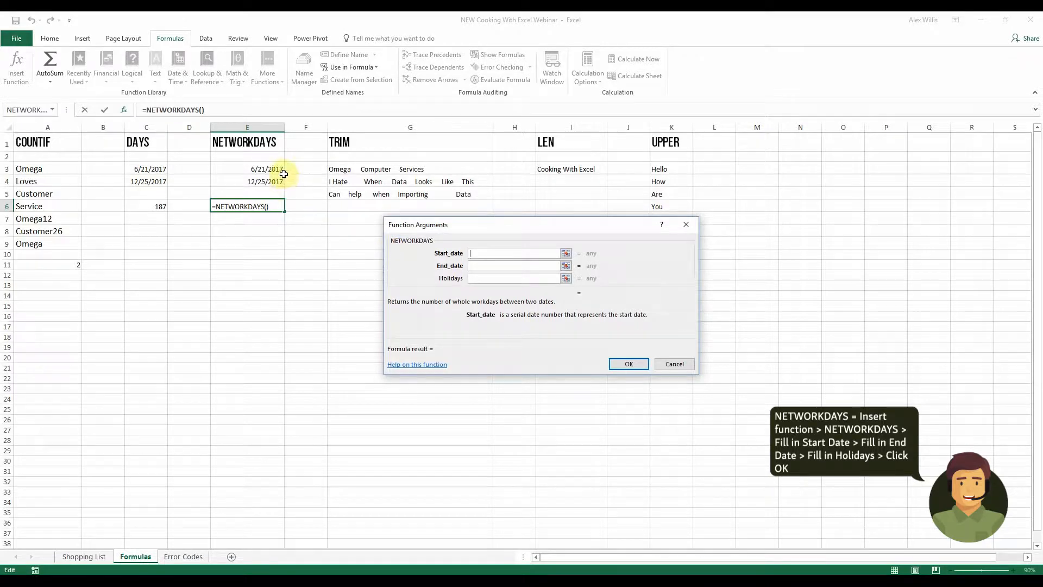
{"action": "left_click", "coordinate": [266, 169]}
{"action": "left_click", "coordinate": [524, 265]}
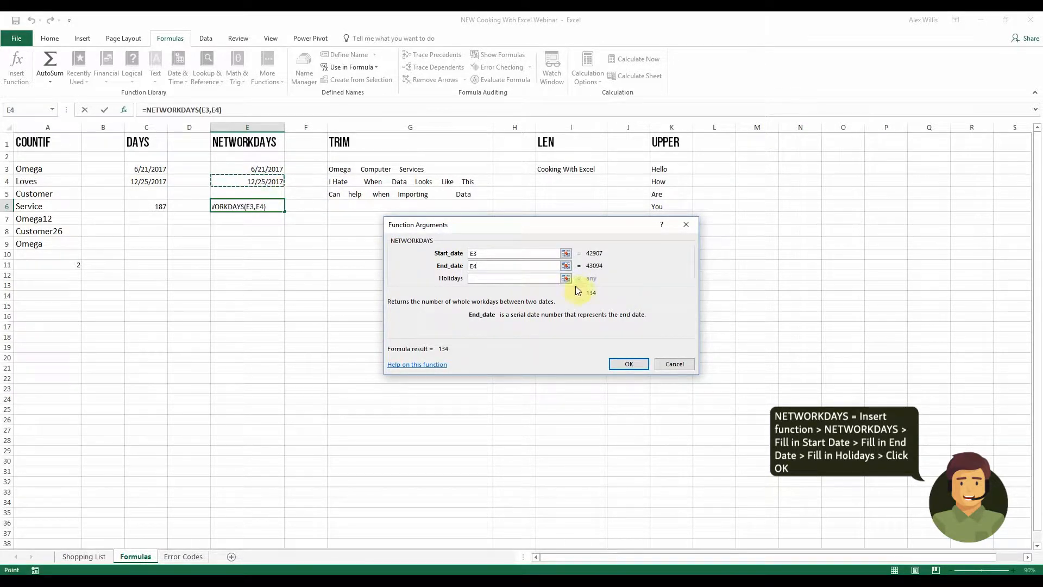
{"action": "left_click", "coordinate": [510, 279]}
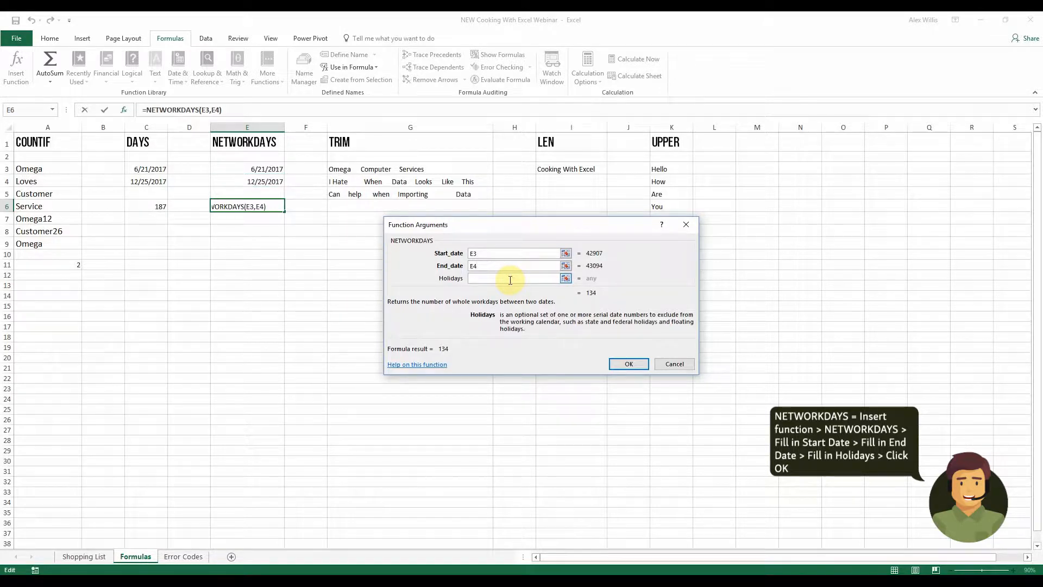
{"action": "type", "text": "4"}
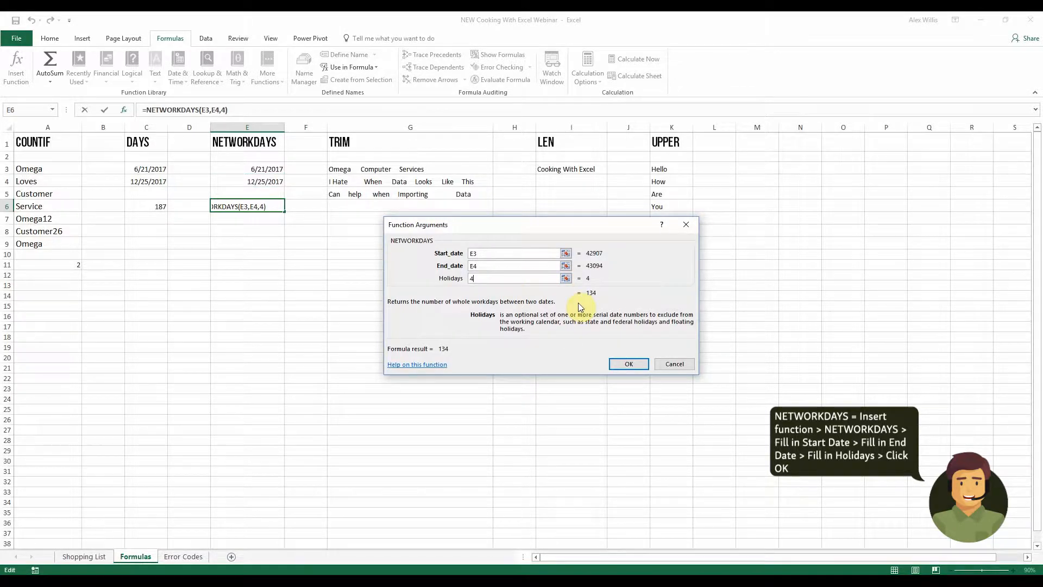
{"action": "left_click", "coordinate": [630, 364]}
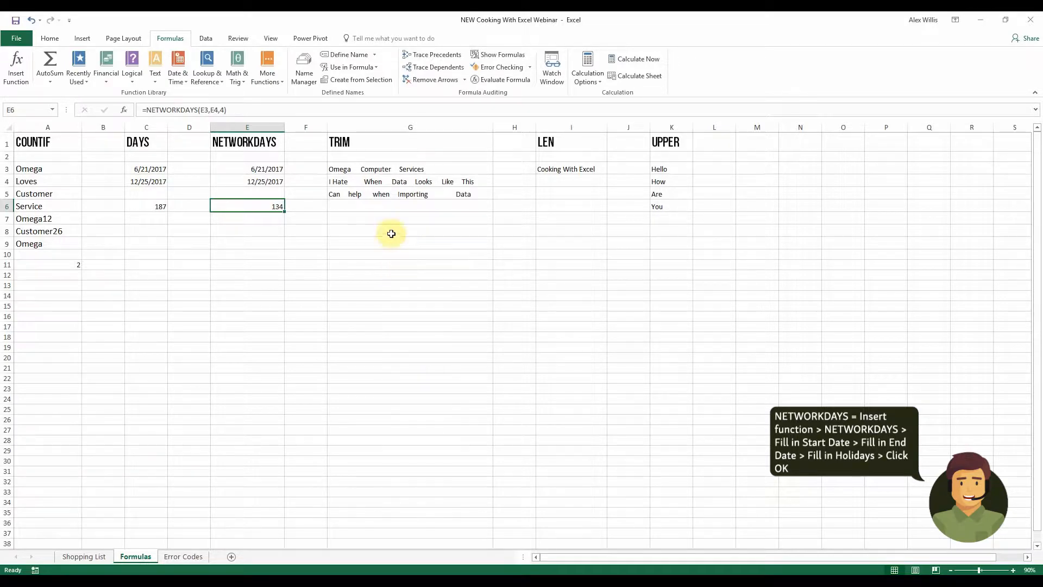
Insert a TRIM formula in G7 that cleans the text in G3
{"action": "left_click", "coordinate": [376, 219]}
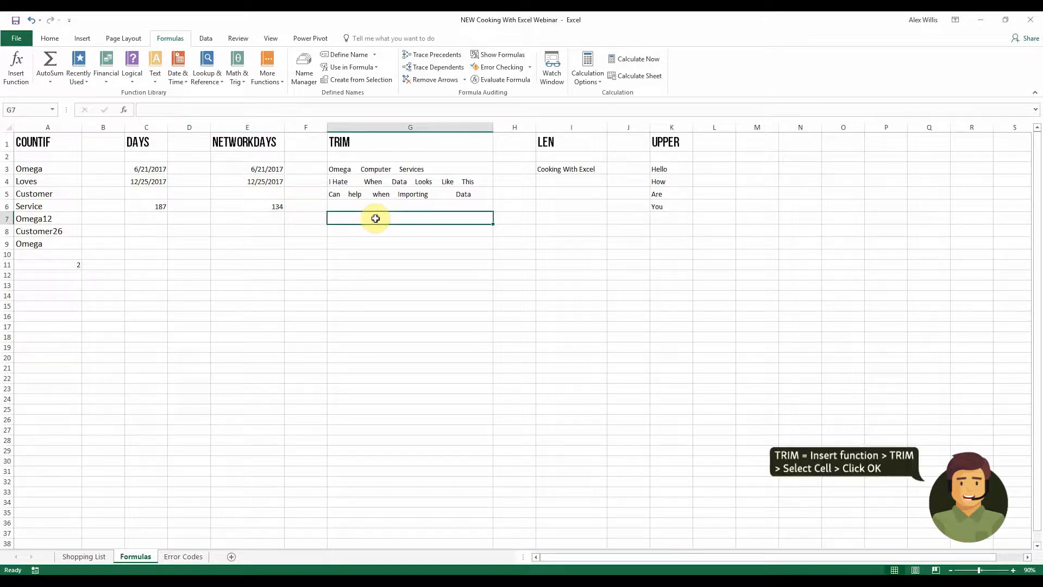
{"action": "left_click", "coordinate": [24, 69]}
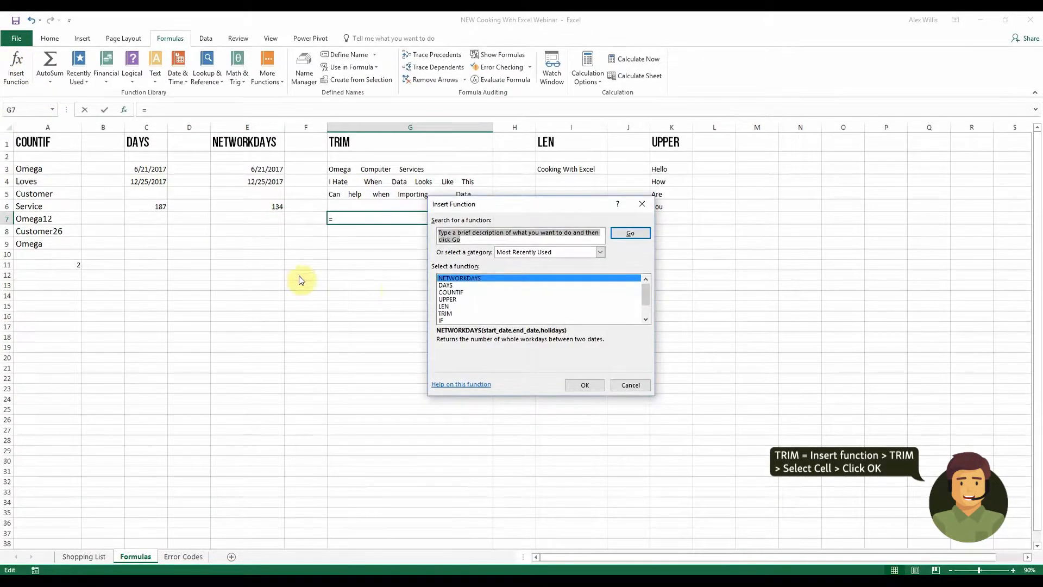
{"action": "left_click", "coordinate": [446, 314]}
{"action": "left_click", "coordinate": [579, 387]}
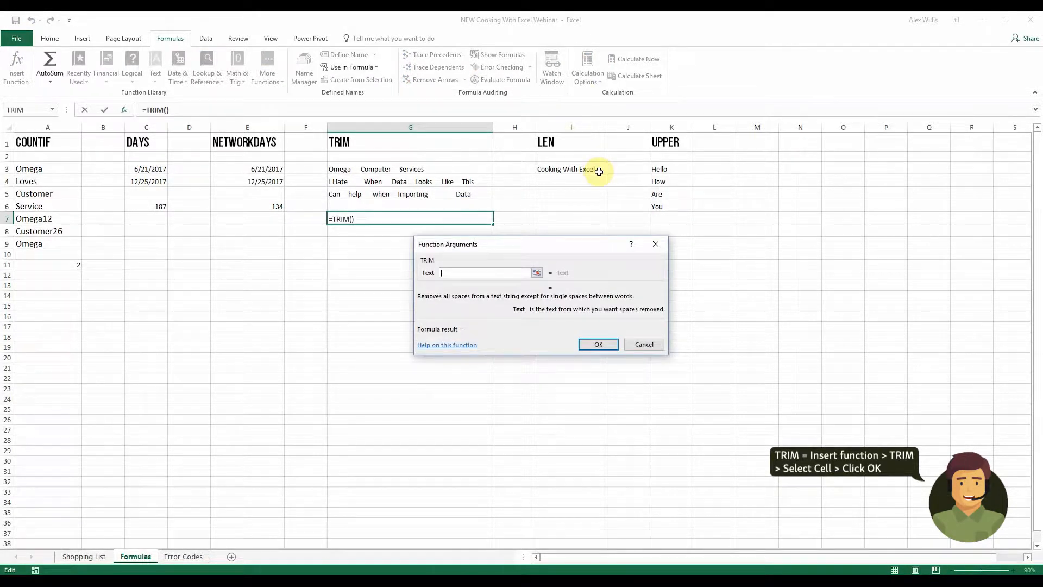
{"action": "left_click", "coordinate": [375, 170]}
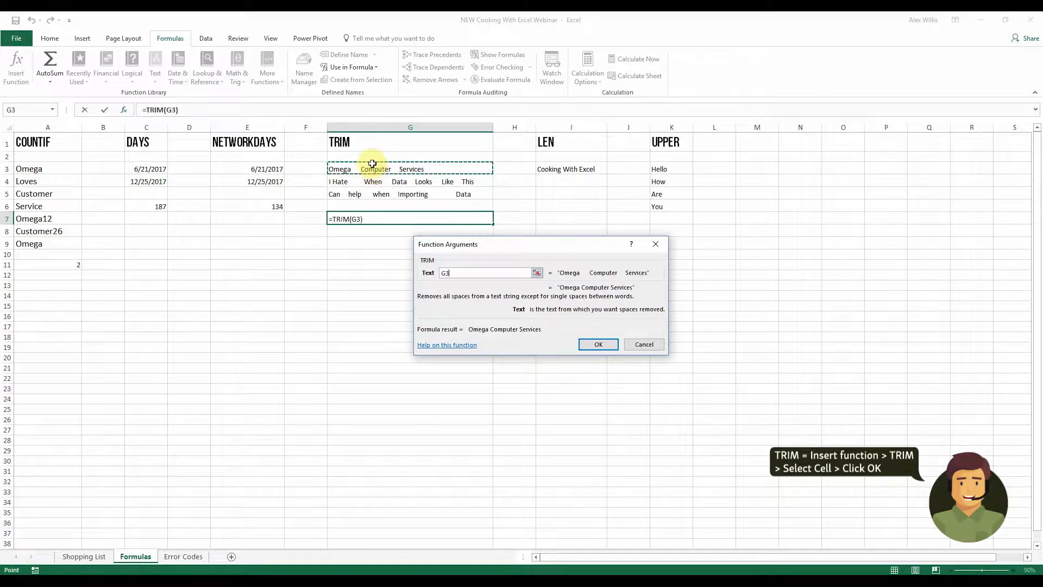
{"action": "left_click", "coordinate": [612, 347]}
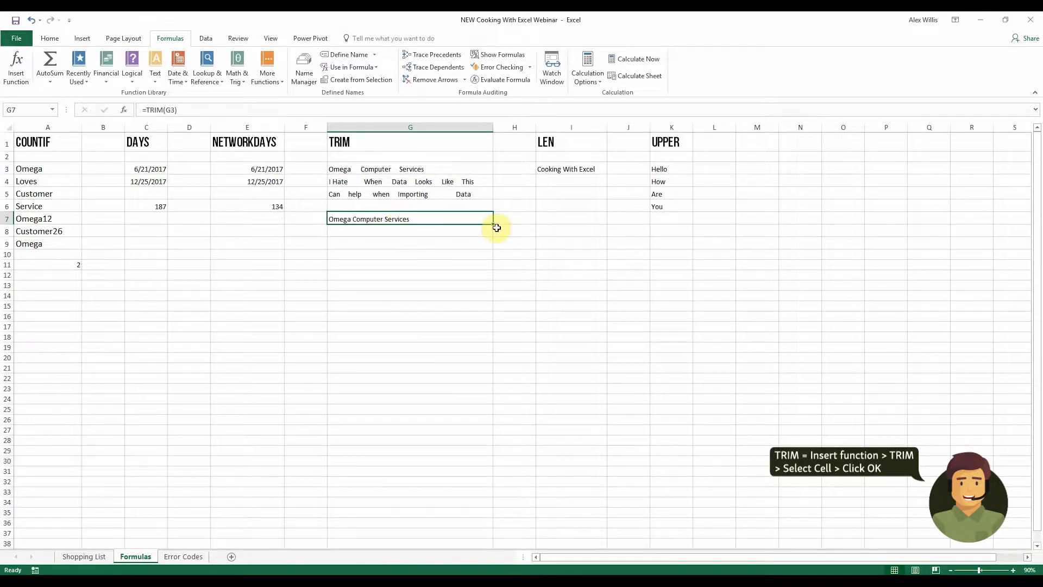
Fill the TRIM formula down from G7 to G9
{"action": "left_click_drag", "start_coordinate": [493, 225], "coordinate": [492, 243]}
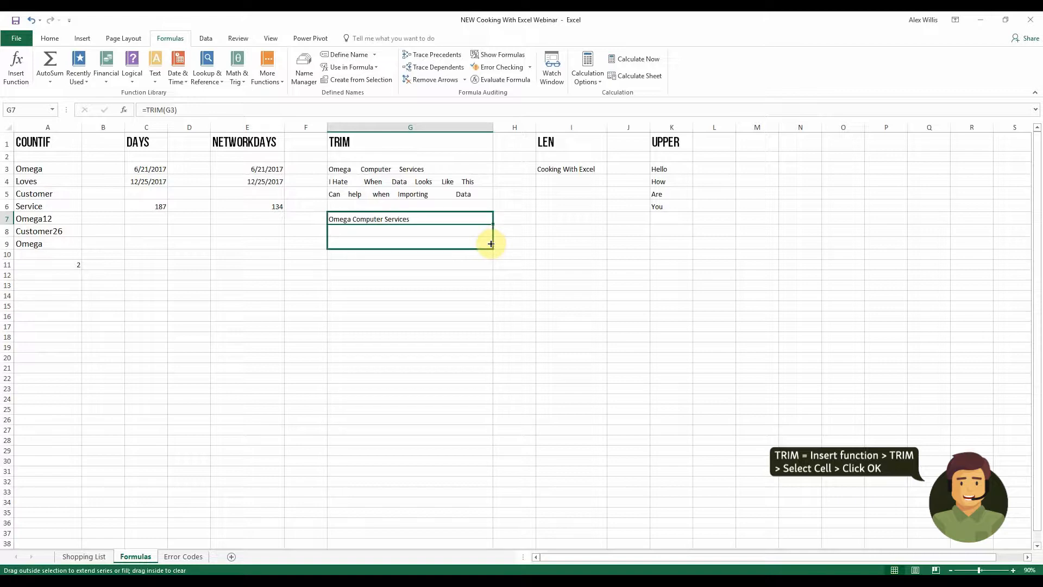
{"action": "left_click_drag", "start_coordinate": [491, 243], "coordinate": [490, 242]}
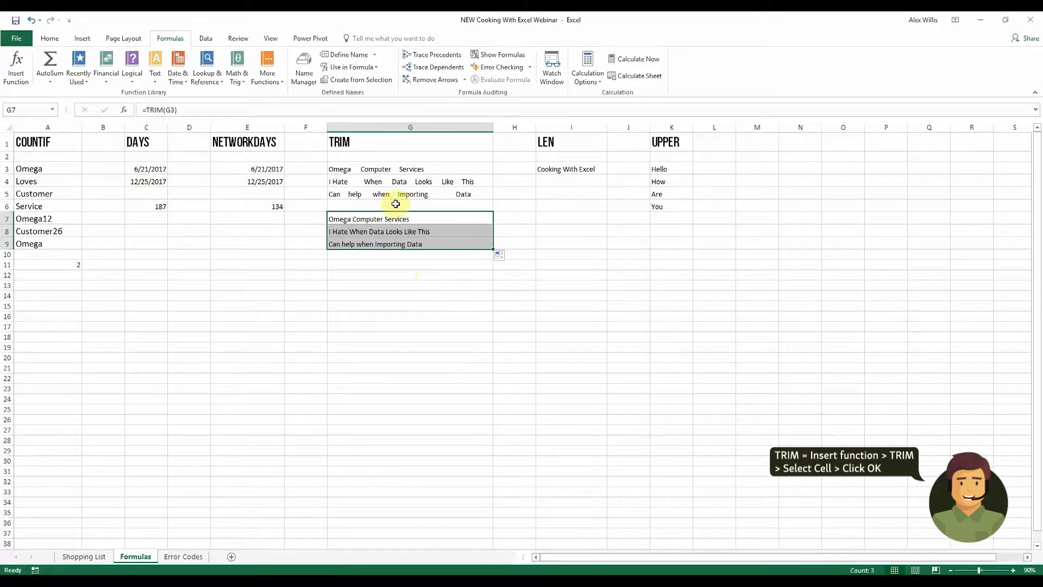
{"action": "left_click", "coordinate": [400, 268]}
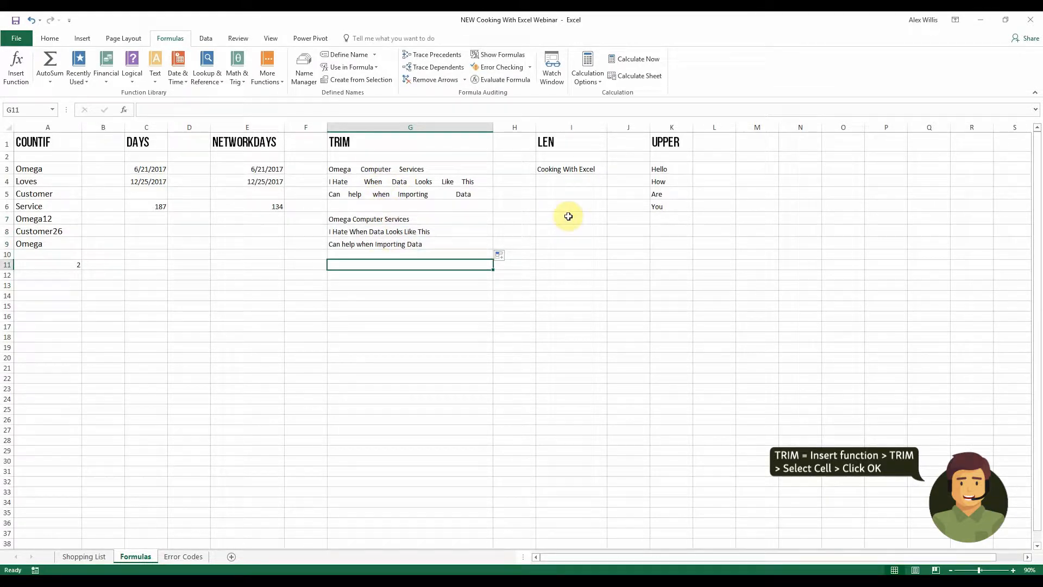
Insert a LEN formula in I6 that counts the characters of I3
{"action": "left_click", "coordinate": [555, 206]}
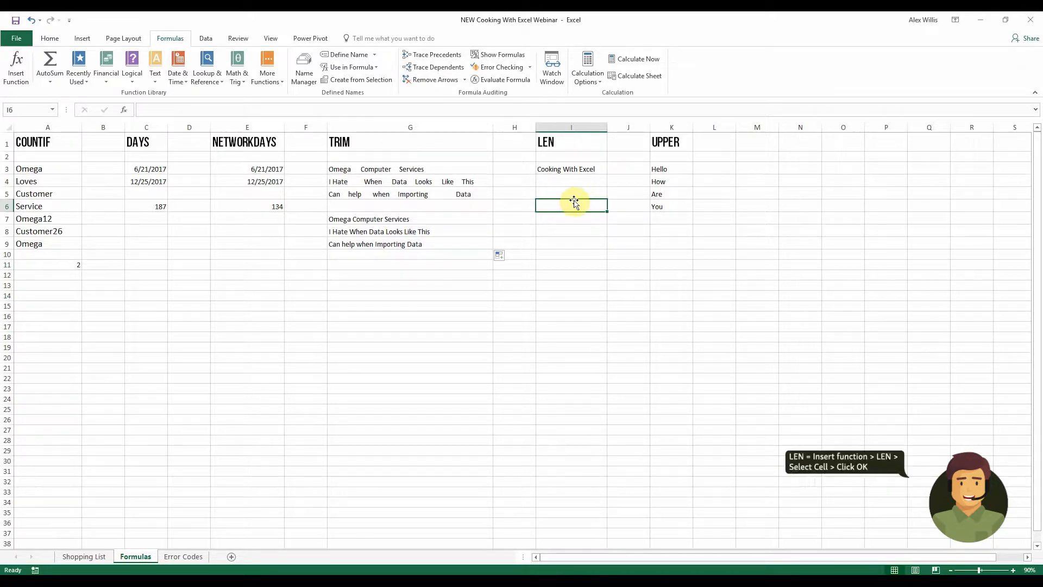
{"action": "left_click", "coordinate": [16, 66]}
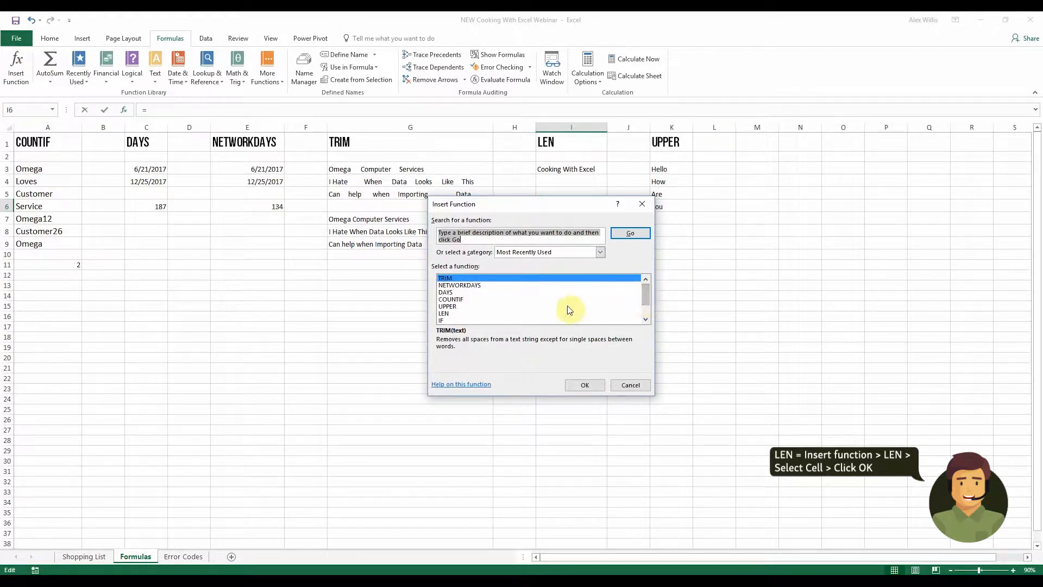
{"action": "left_click", "coordinate": [443, 313]}
{"action": "left_click", "coordinate": [596, 387]}
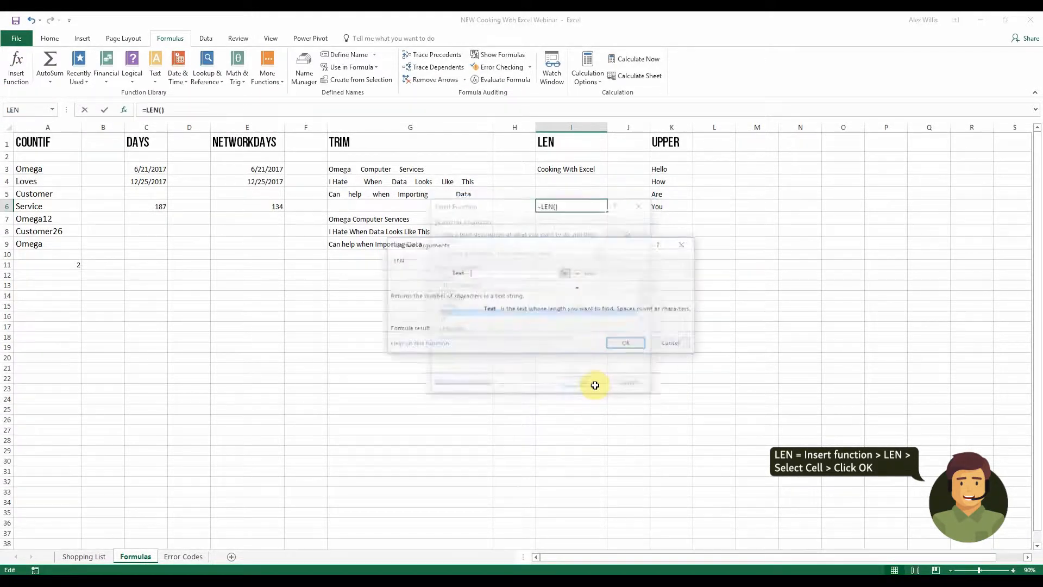
{"action": "left_click", "coordinate": [584, 170]}
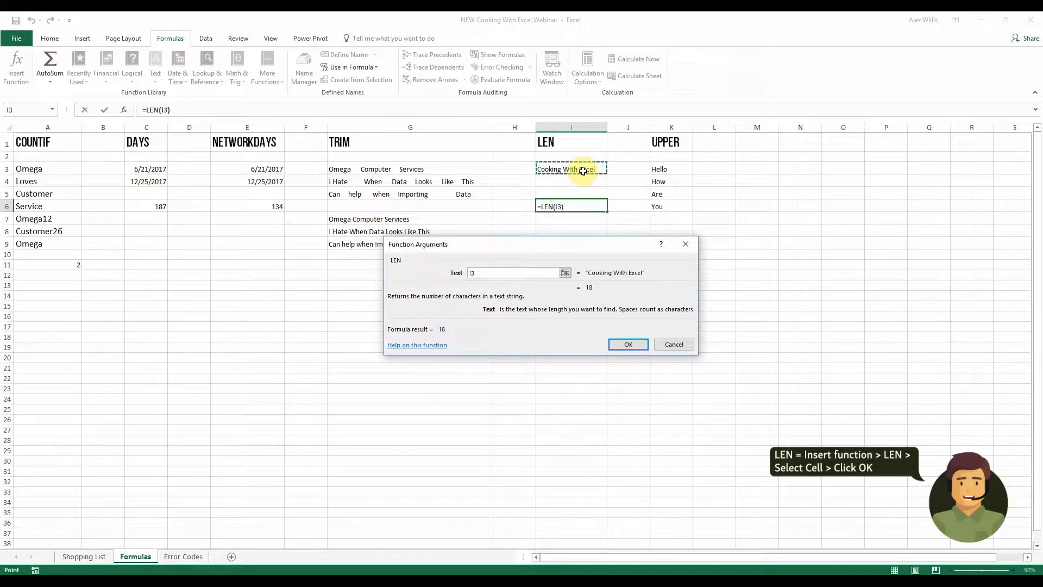
{"action": "left_click", "coordinate": [632, 346]}
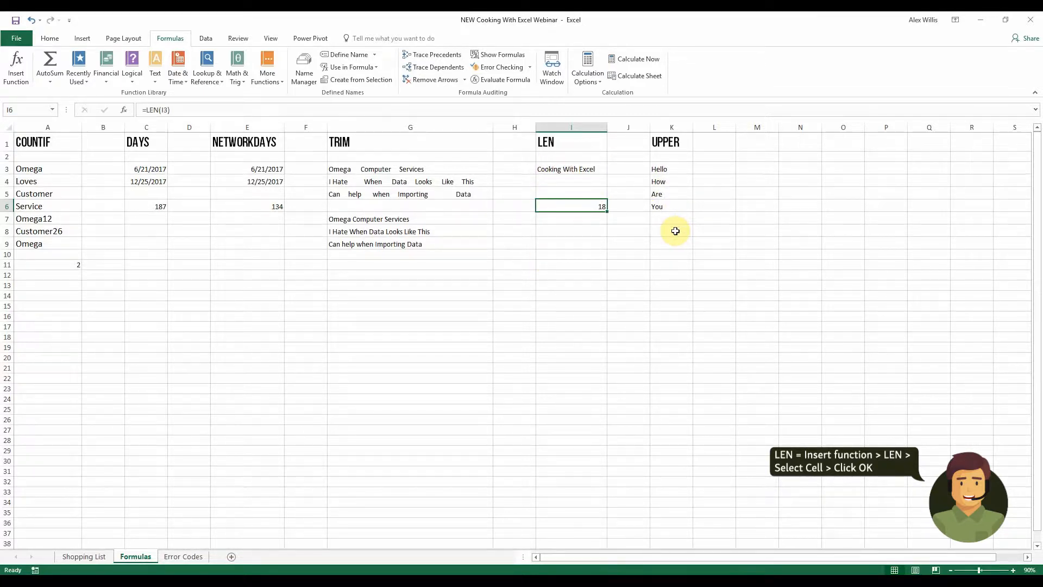
Insert an UPPER formula in L3 that converts the text in K3, then fill it down to L6
{"action": "left_click", "coordinate": [708, 173]}
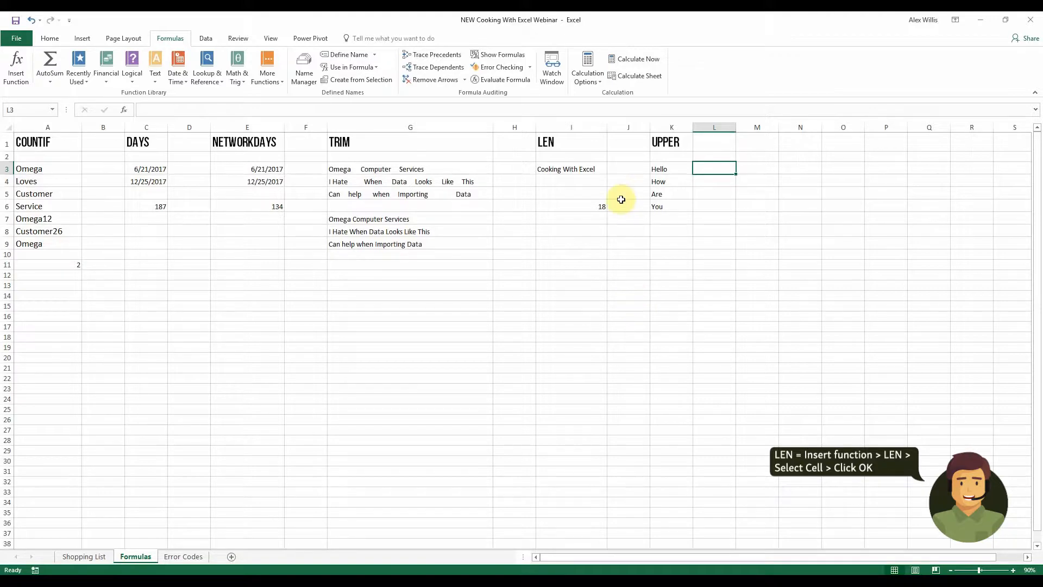
{"action": "left_click", "coordinate": [16, 65]}
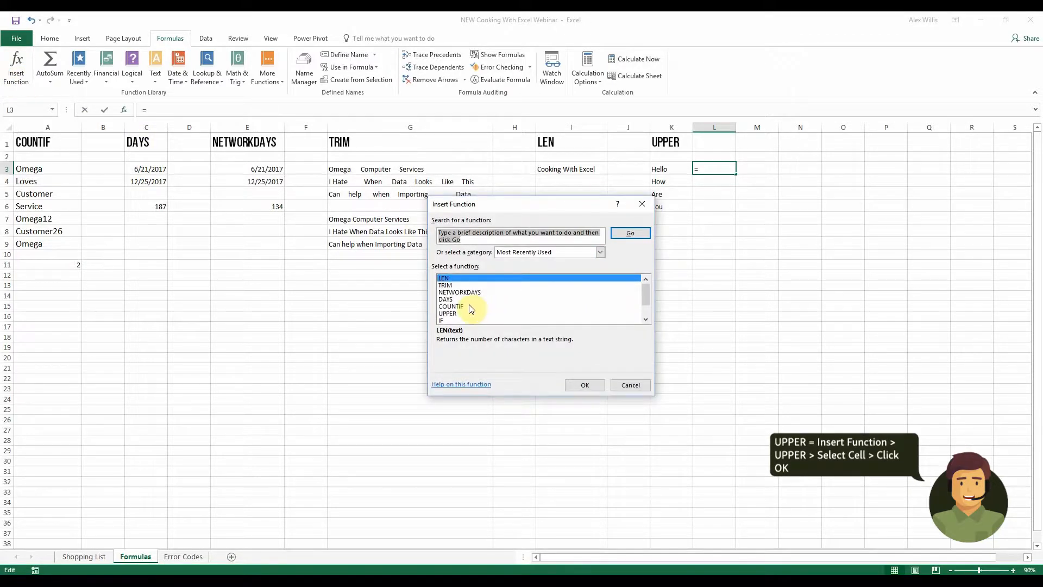
{"action": "left_click", "coordinate": [447, 314]}
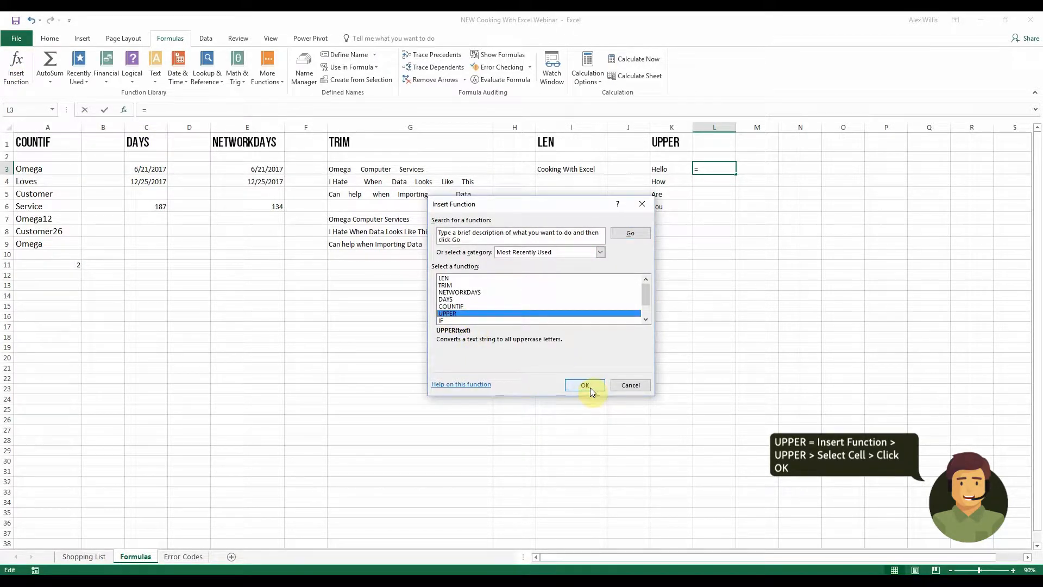
{"action": "left_click", "coordinate": [590, 387]}
{"action": "left_click", "coordinate": [678, 173]}
{"action": "left_click", "coordinate": [631, 345]}
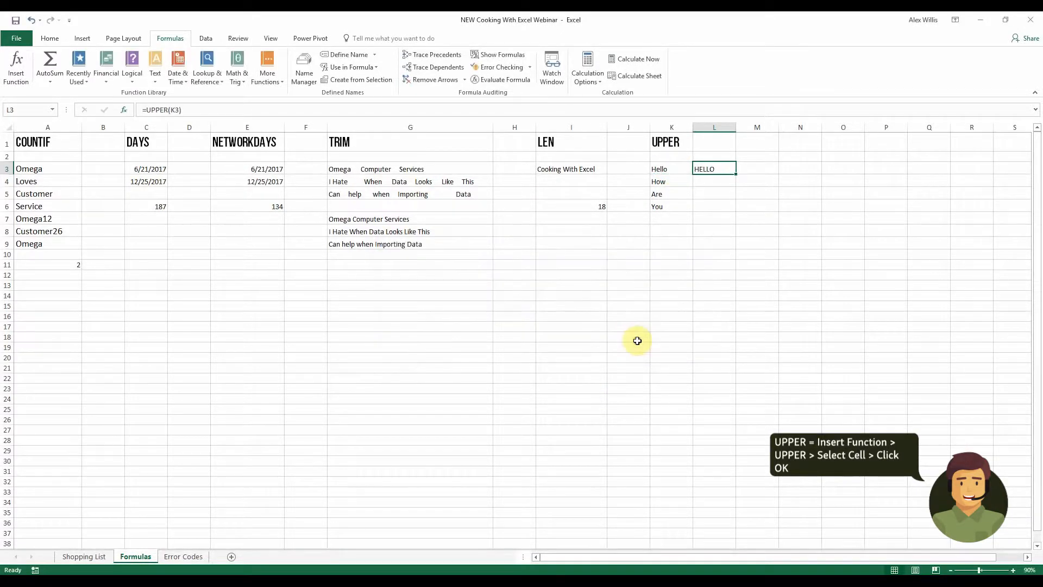
{"action": "left_click_drag", "start_coordinate": [735, 175], "coordinate": [732, 210]}
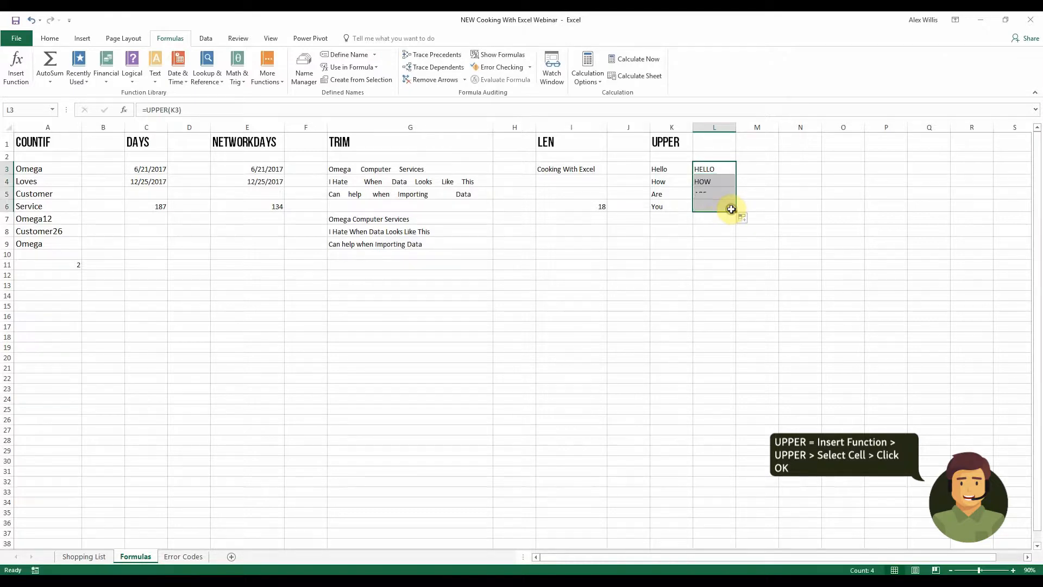
{"action": "left_click", "coordinate": [677, 243]}
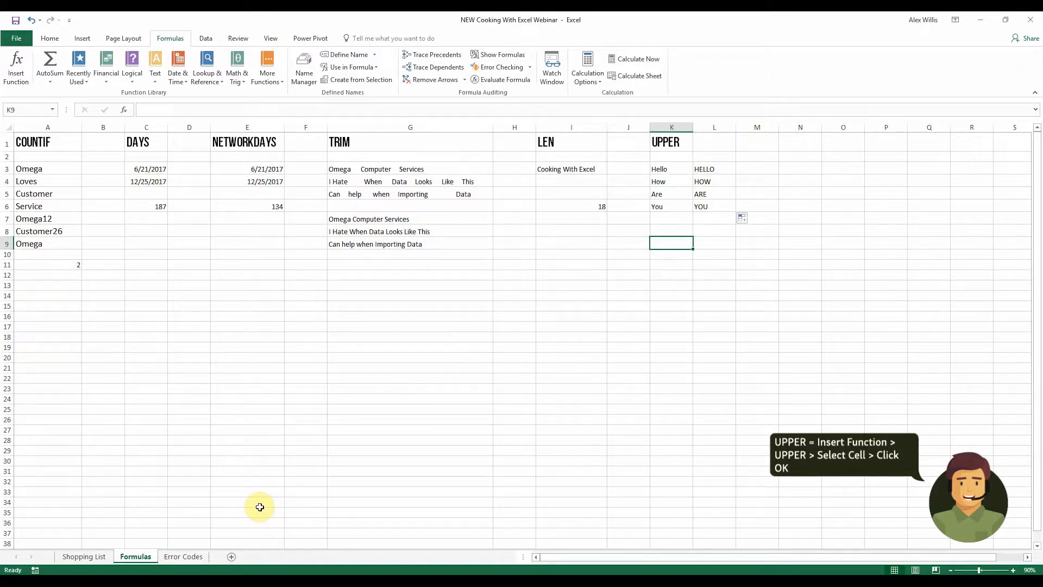
On the Error Codes sheet, widen column A so the dates and times display fully
{"action": "left_click", "coordinate": [198, 556]}
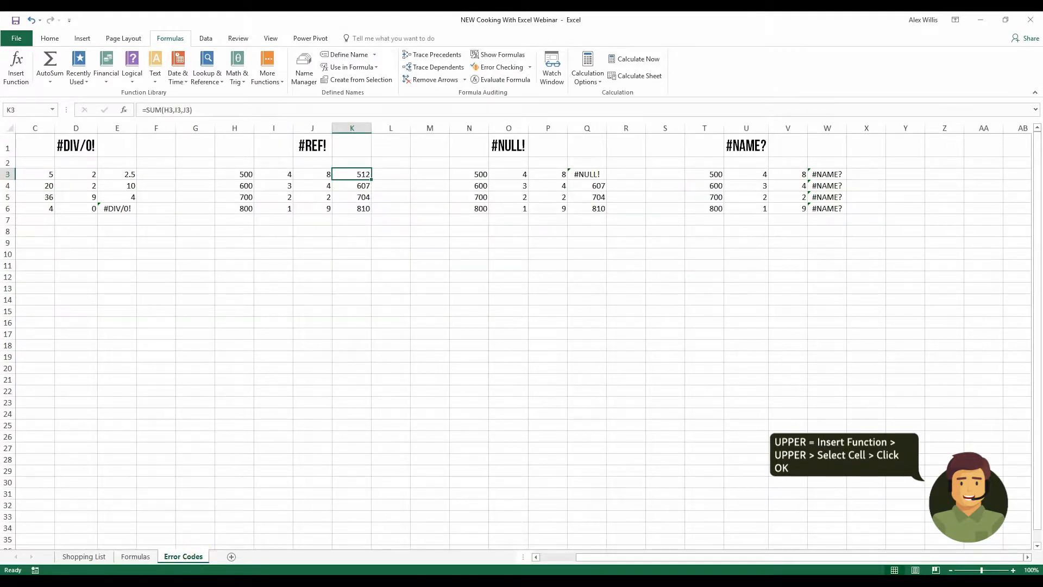
{"action": "left_click_drag", "start_coordinate": [625, 556], "coordinate": [566, 561]}
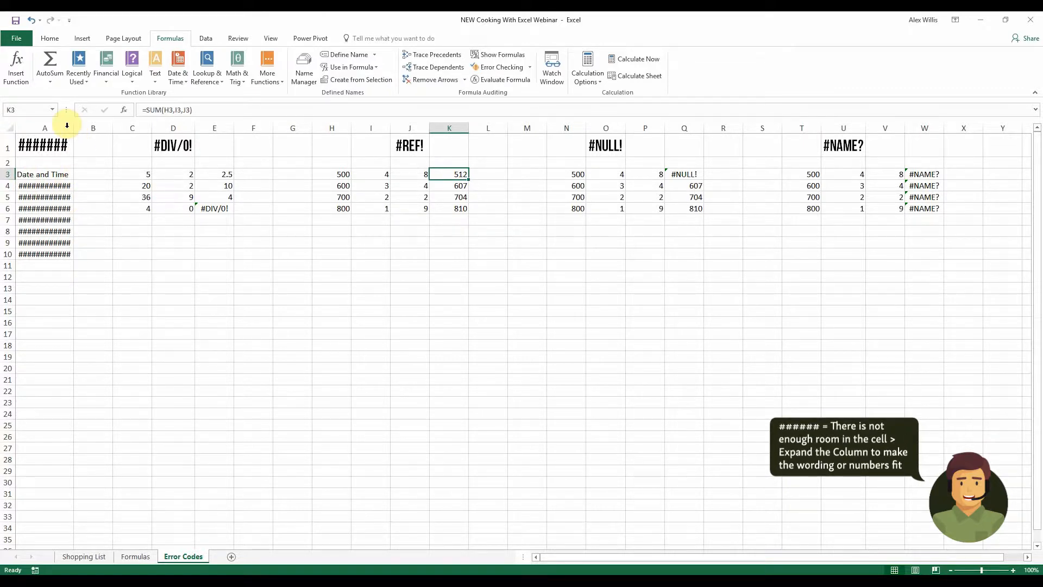
{"action": "left_click_drag", "start_coordinate": [73, 129], "coordinate": [125, 129]}
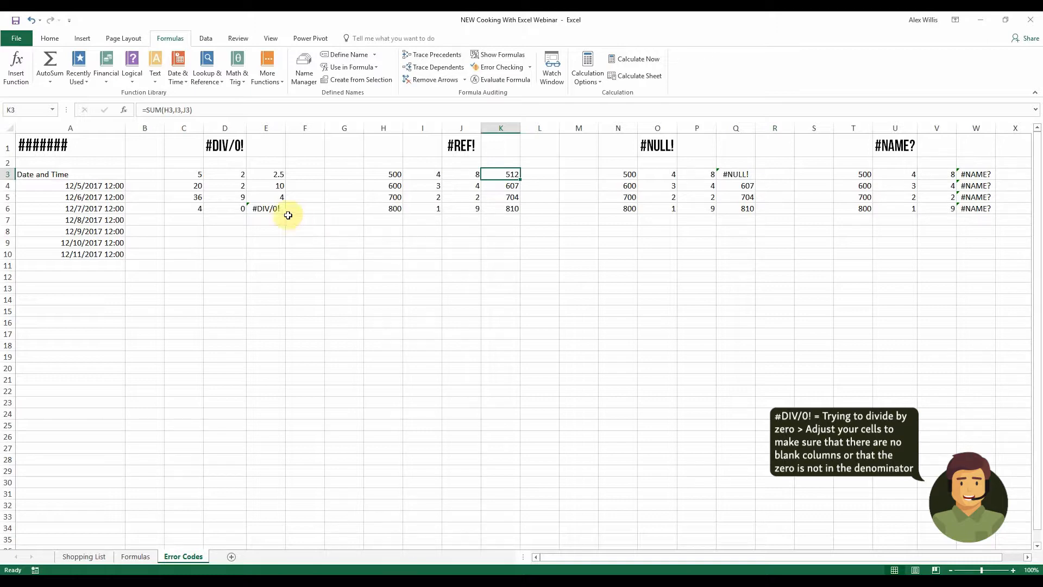
Fix the divide-by-zero error by changing the value in D6 to 2
{"action": "left_click", "coordinate": [271, 210]}
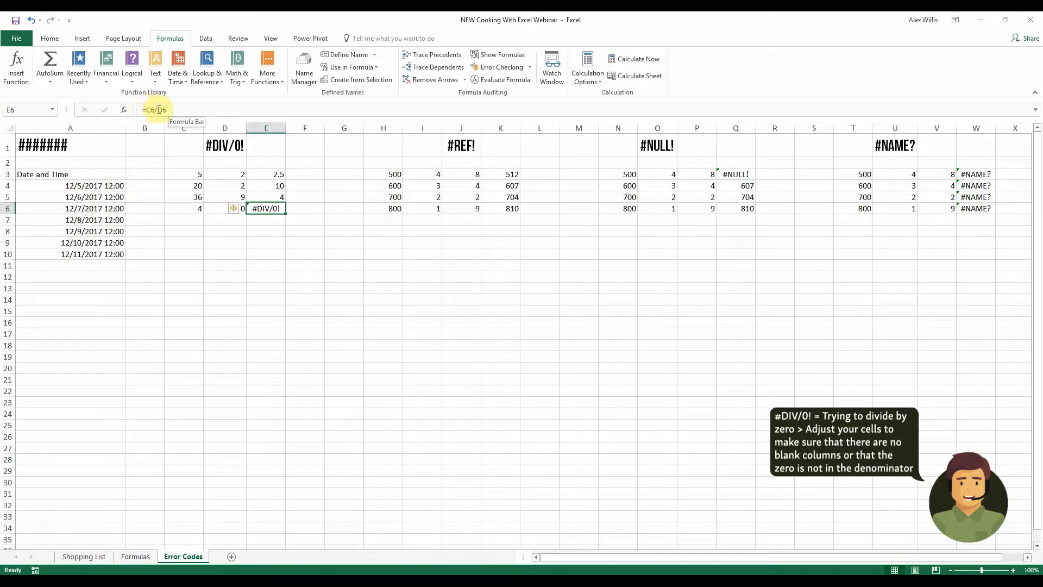
{"action": "left_click", "coordinate": [213, 209]}
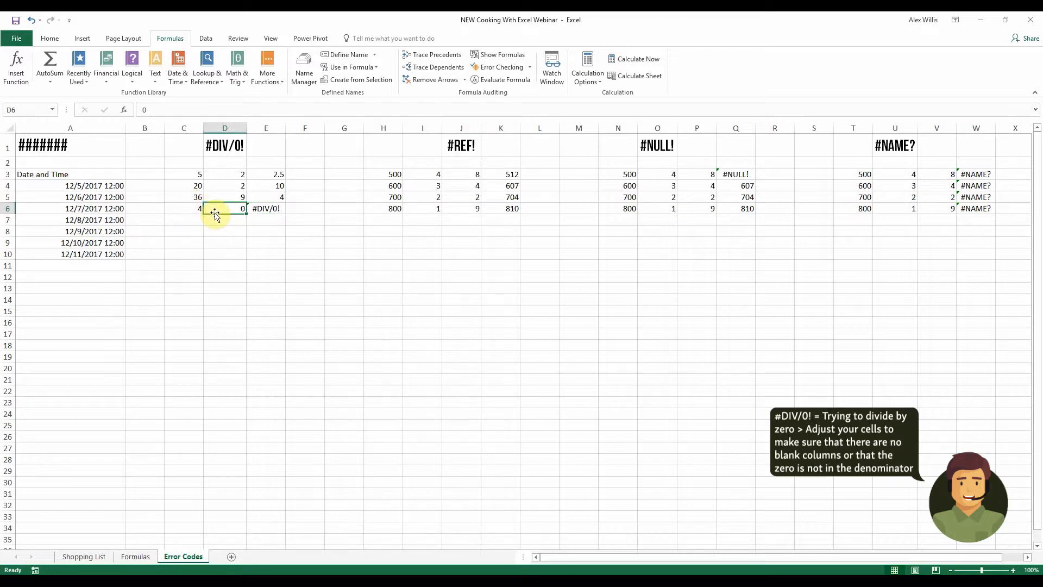
{"action": "type", "text": "2"}
{"action": "key", "text": "Return"}
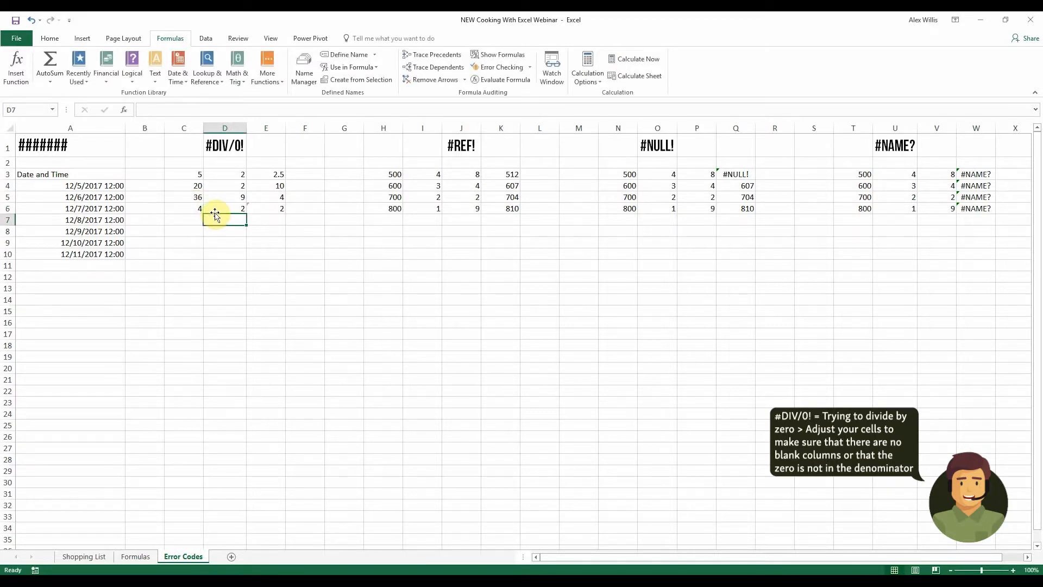
Delete column I of the #REF! example to show the reference error, then undo the deletion
{"action": "left_click", "coordinate": [233, 208]}
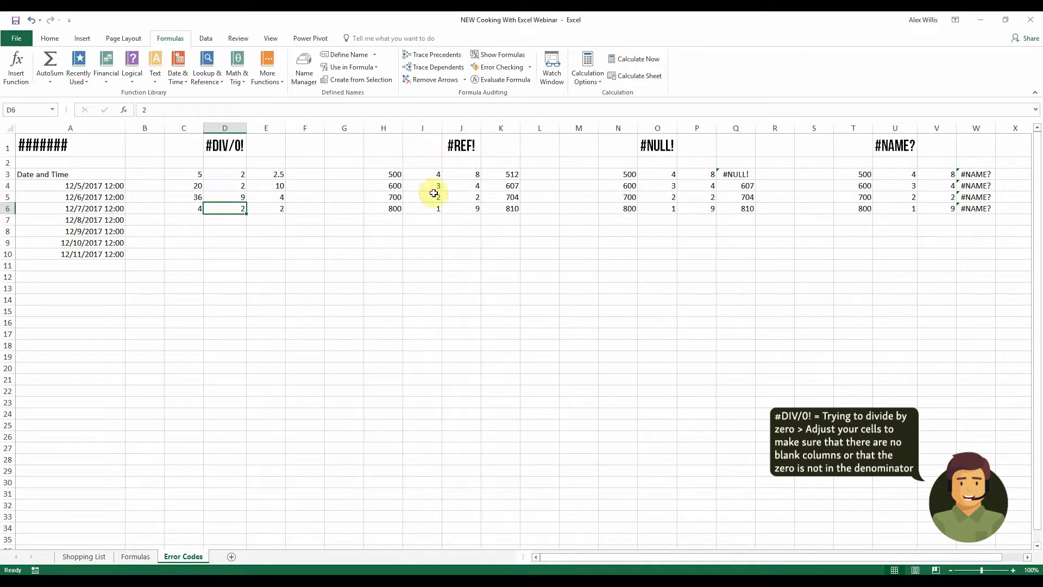
{"action": "left_click", "coordinate": [499, 175]}
{"action": "left_click", "coordinate": [504, 184]}
{"action": "left_click", "coordinate": [502, 196]}
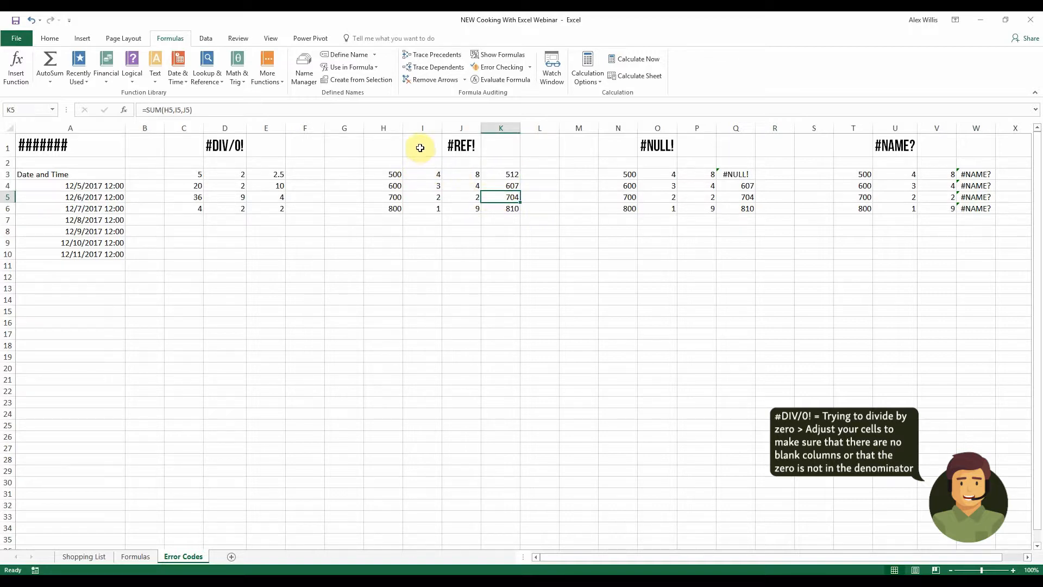
{"action": "left_click", "coordinate": [422, 126]}
{"action": "right_click", "coordinate": [422, 126]}
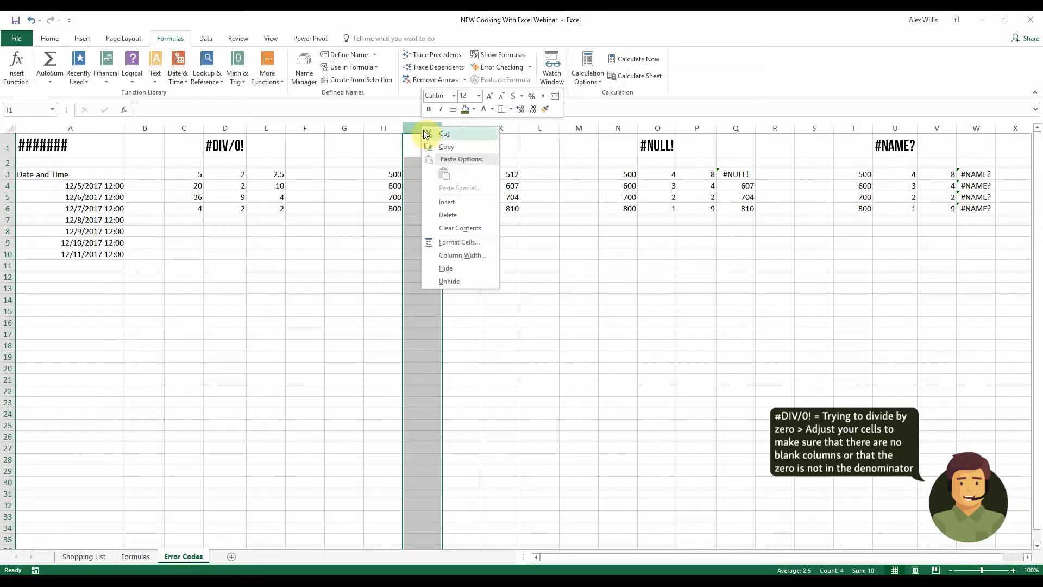
{"action": "left_click", "coordinate": [462, 216]}
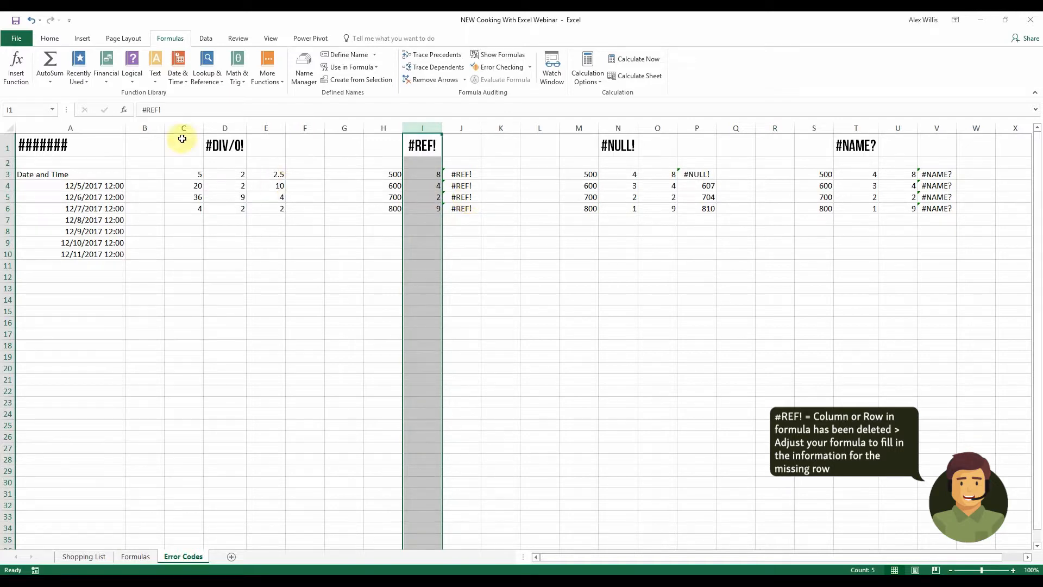
{"action": "left_click", "coordinate": [461, 174]}
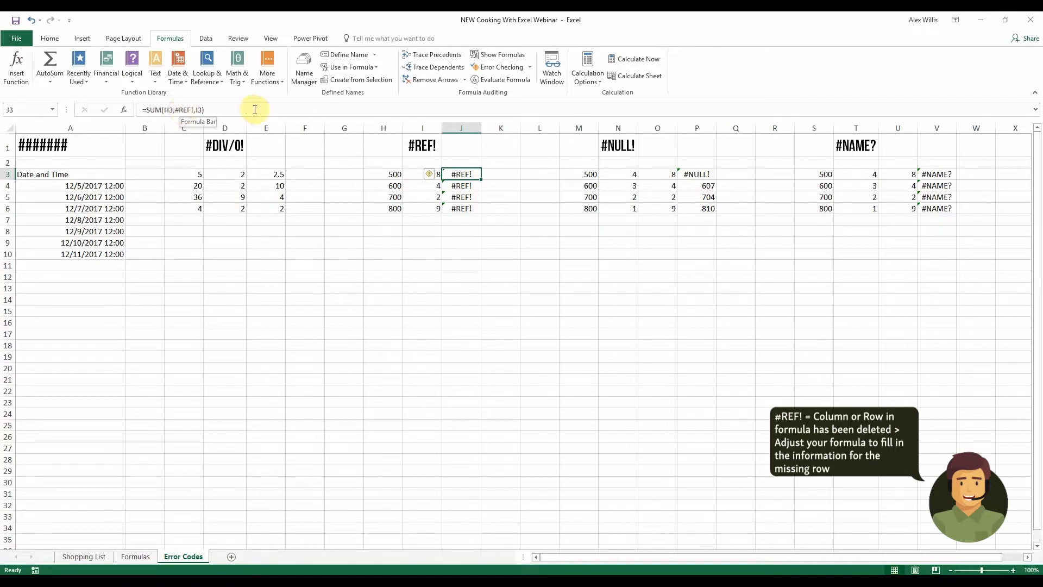
{"action": "left_click", "coordinate": [31, 22]}
{"action": "left_click", "coordinate": [497, 289]}
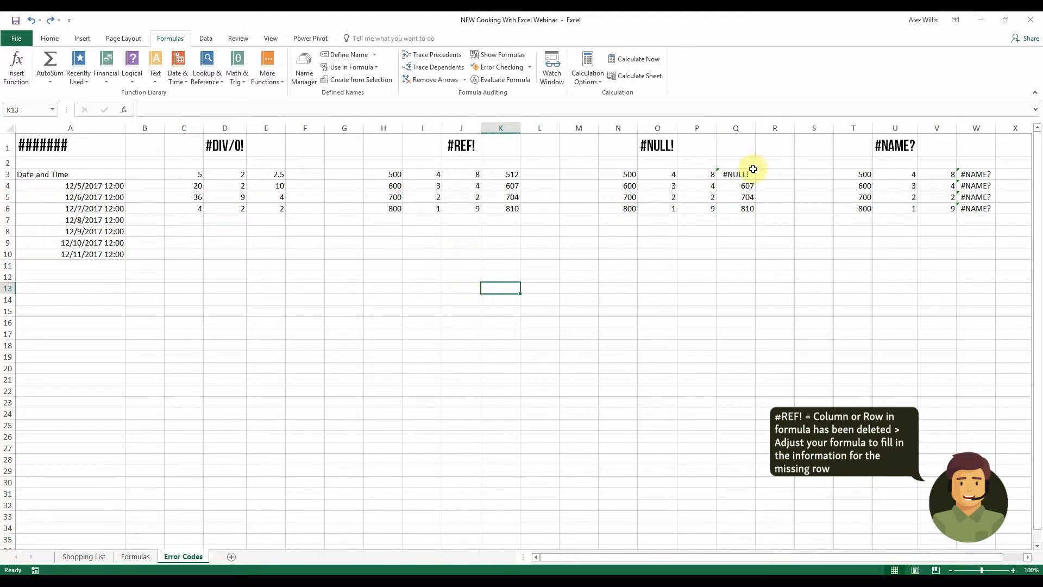
Fix the #NULL! error in Q3 by replacing the space between N3 and O3 with a comma
{"action": "left_click", "coordinate": [734, 172]}
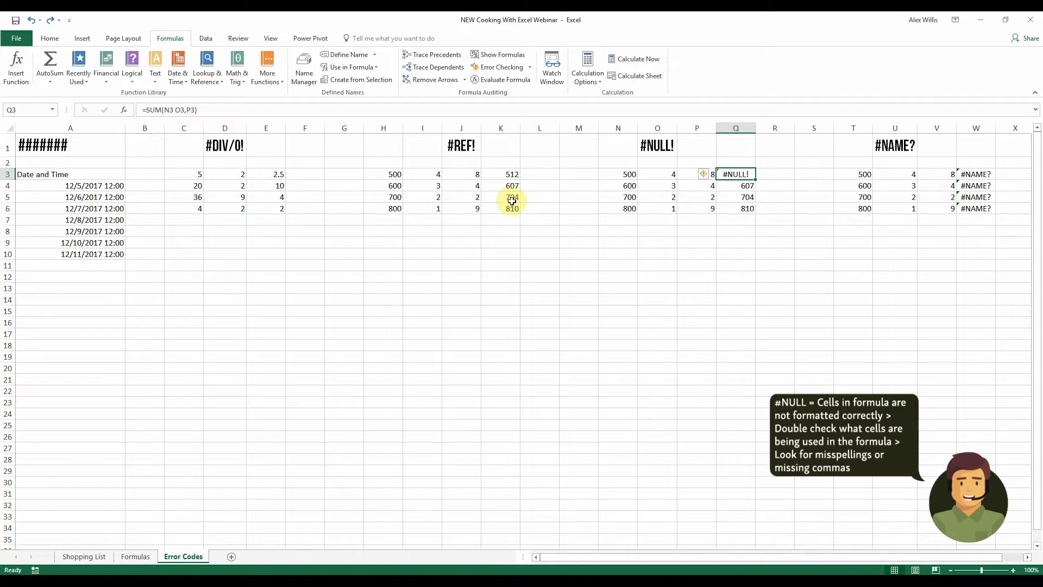
{"action": "left_click", "coordinate": [175, 110]}
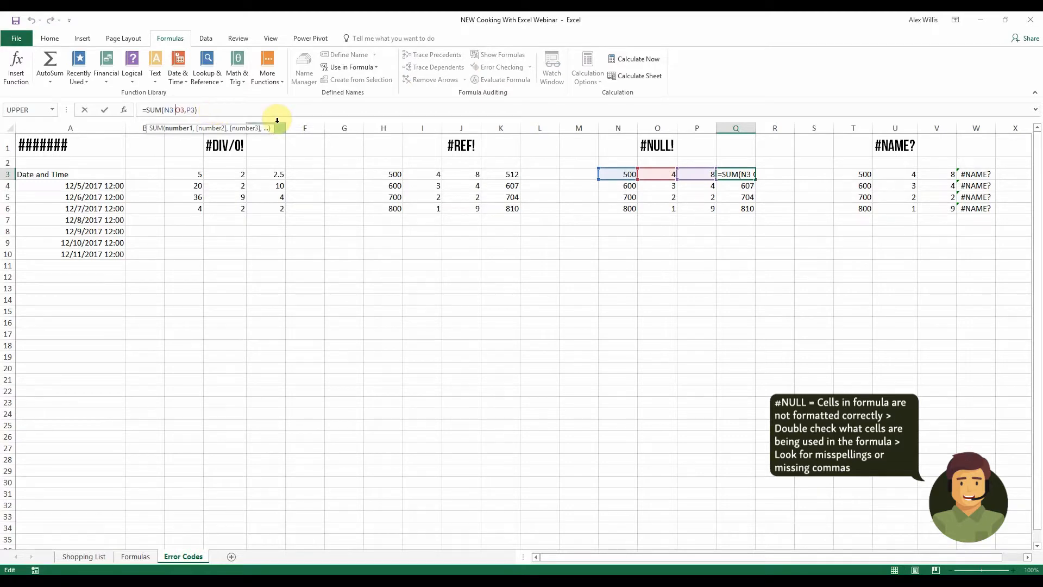
{"action": "key", "text": "BackSpace"}
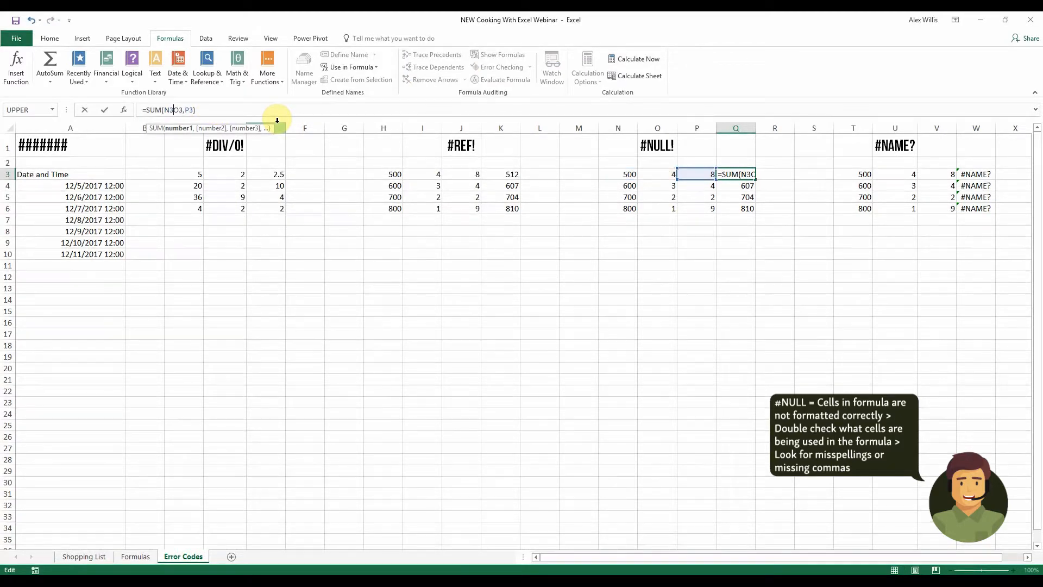
{"action": "type", "text": ","}
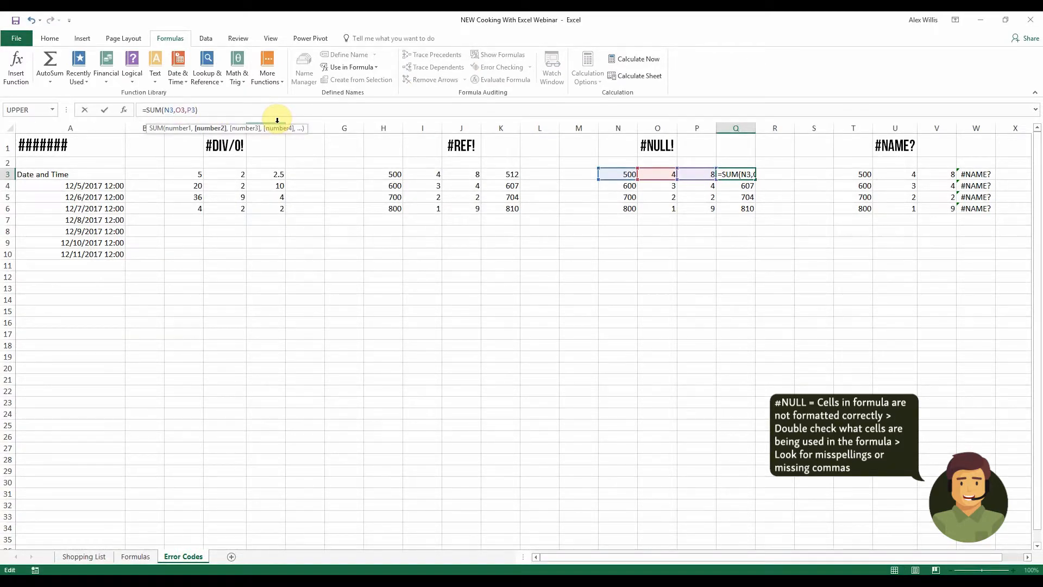
{"action": "key", "text": "Return"}
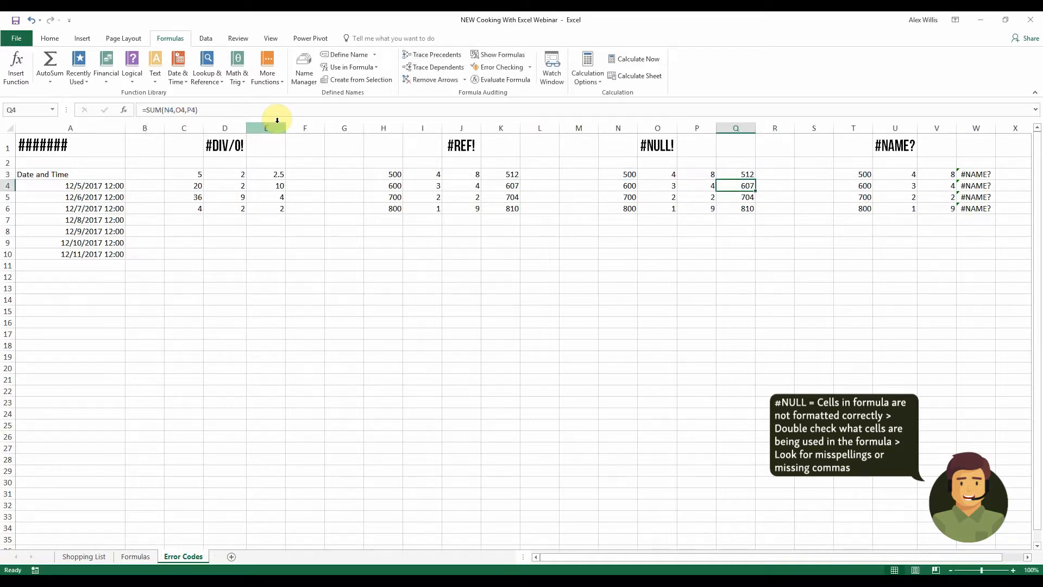
{"action": "left_click", "coordinate": [728, 174]}
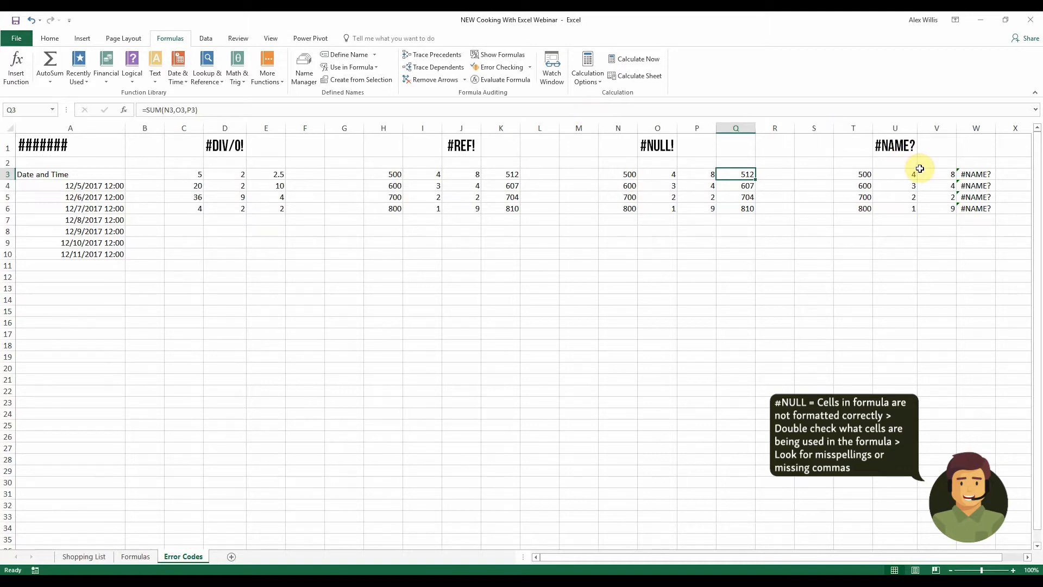
Correct the misspelled SU to SUM in W3's formula and fill it down to W6
{"action": "left_click", "coordinate": [896, 183]}
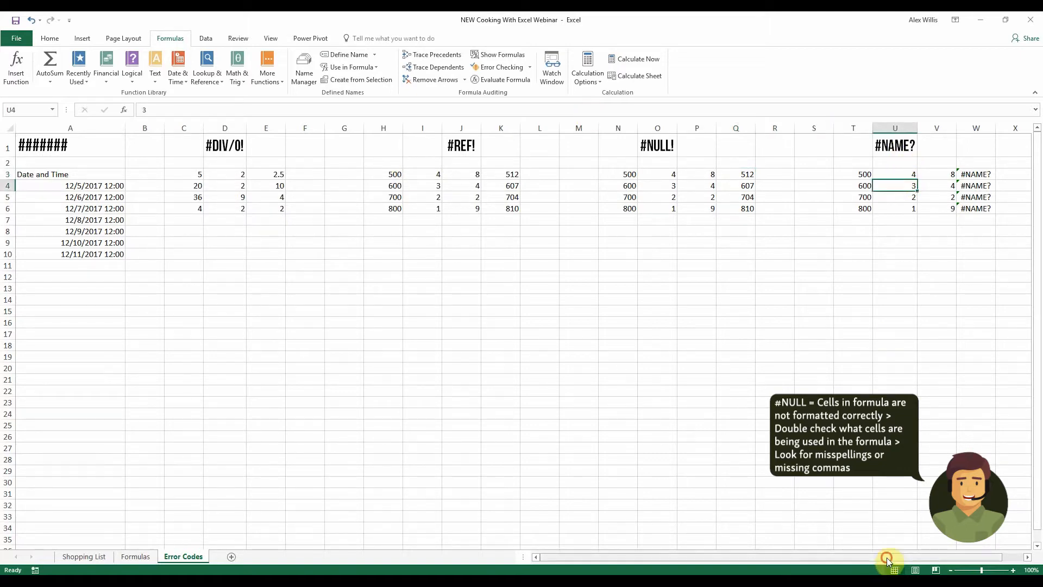
{"action": "left_click_drag", "start_coordinate": [887, 558], "coordinate": [912, 557]}
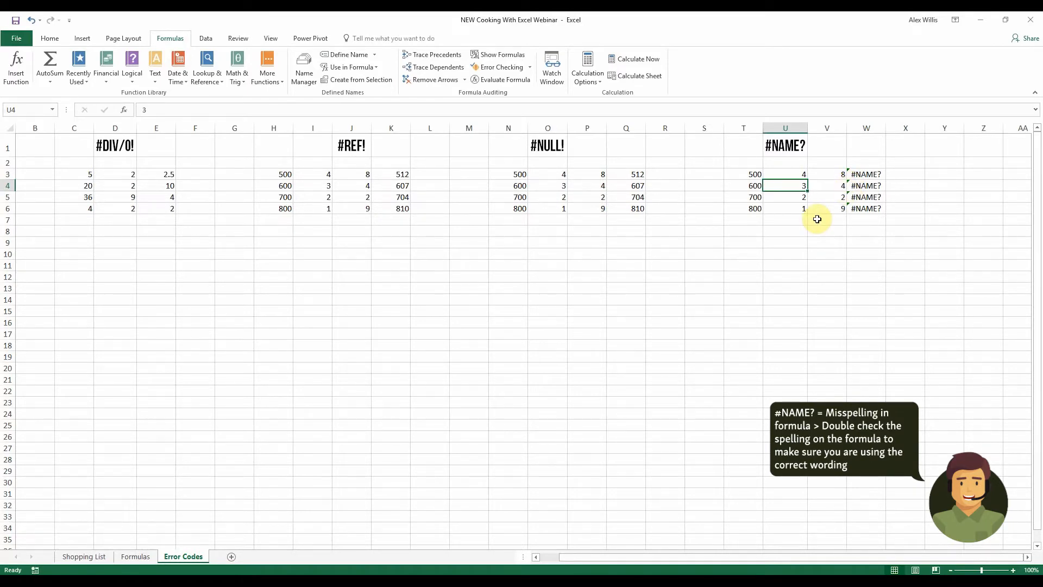
{"action": "left_click", "coordinate": [864, 173]}
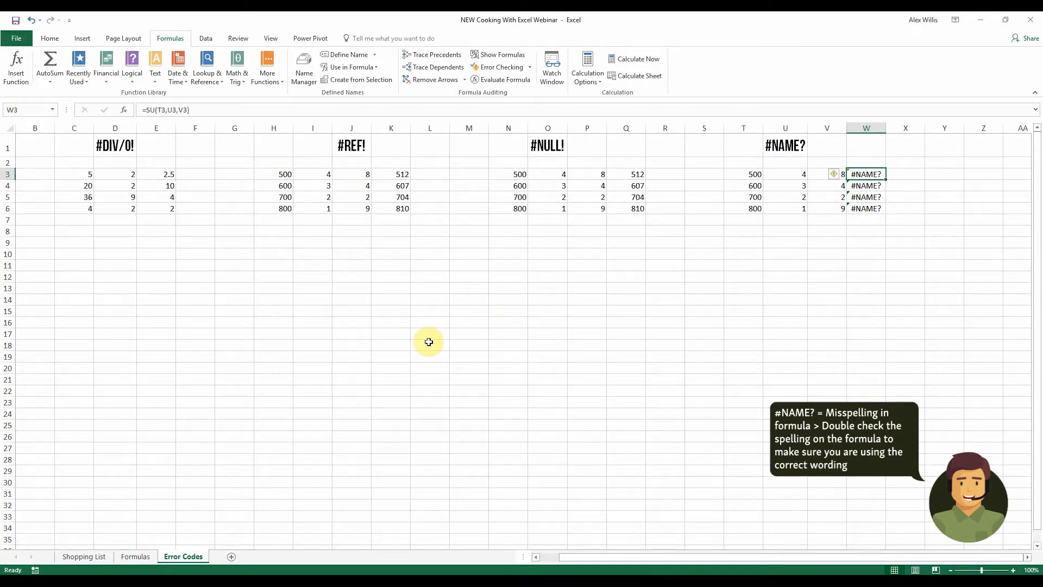
{"action": "left_click", "coordinate": [155, 110]}
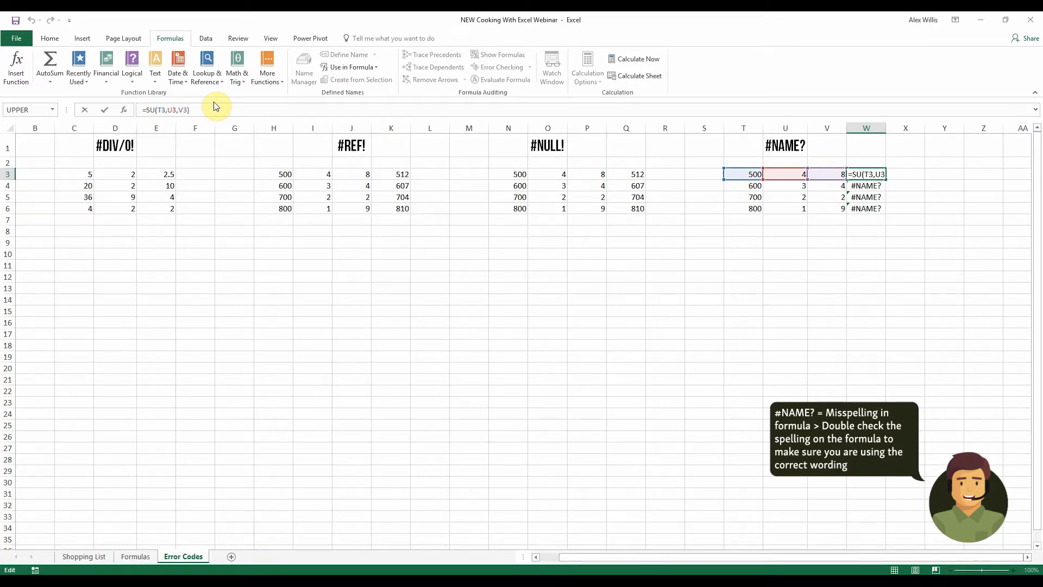
{"action": "type", "text": "M"}
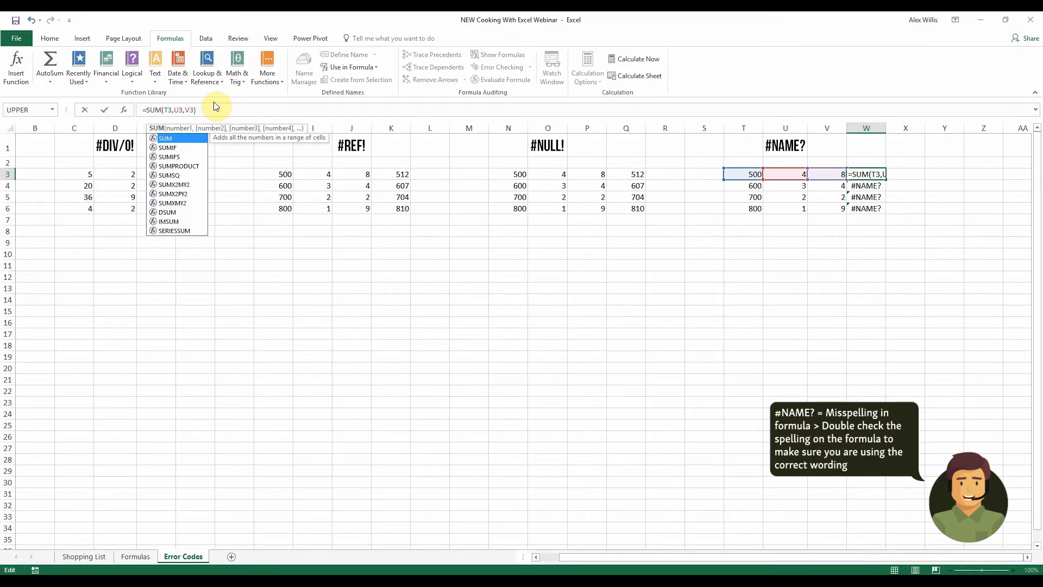
{"action": "key", "text": "Return"}
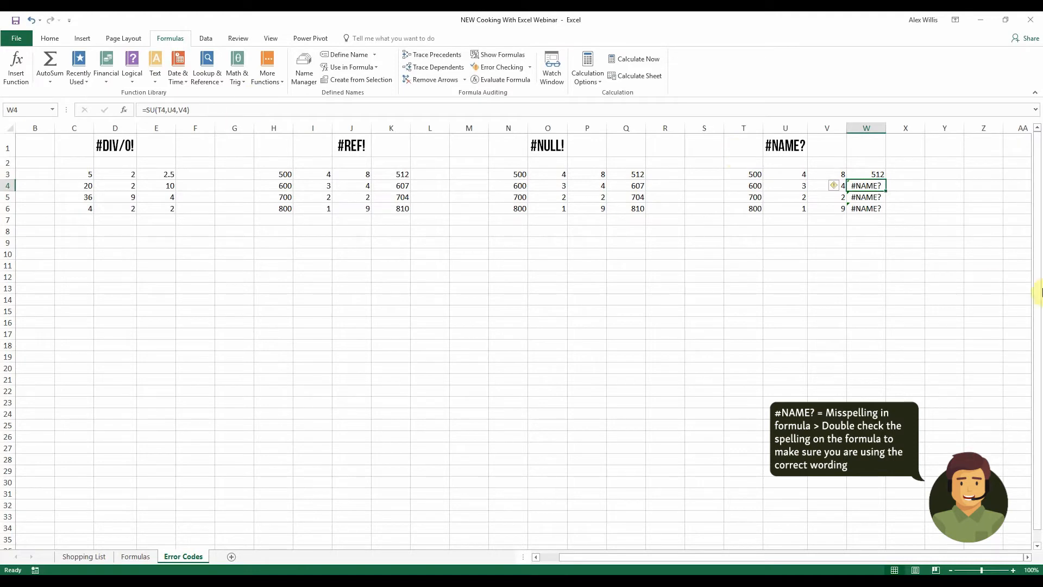
{"action": "left_click_drag", "start_coordinate": [888, 174], "coordinate": [886, 213]}
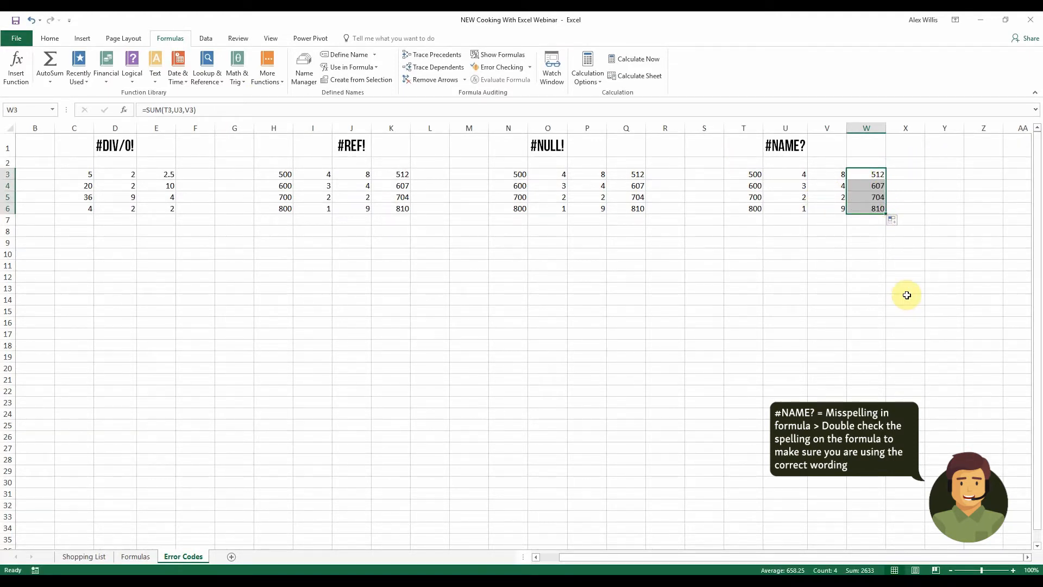
{"action": "left_click", "coordinate": [836, 300]}
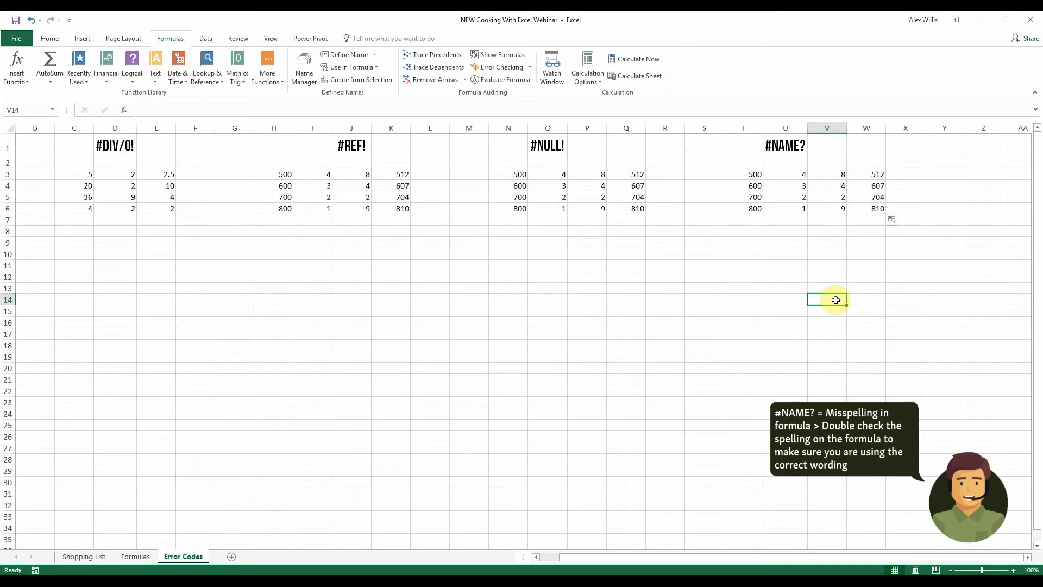